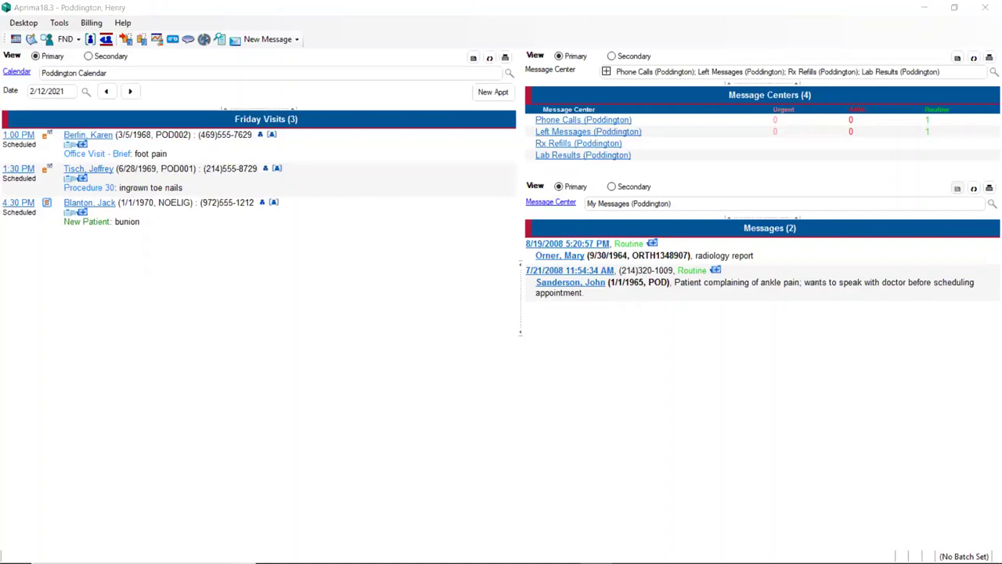
# Switch to the Patient Portal in the browser, maximize its window and log in with the patient's account password
pyautogui.hotkey('alt', 'Tab')
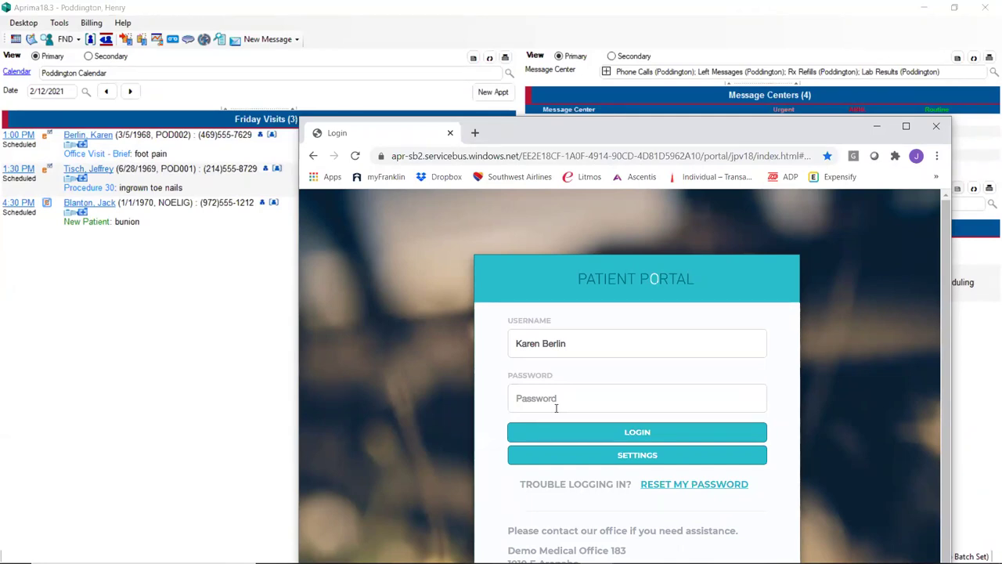
pyautogui.click(906, 126)
pyautogui.click(453, 283)
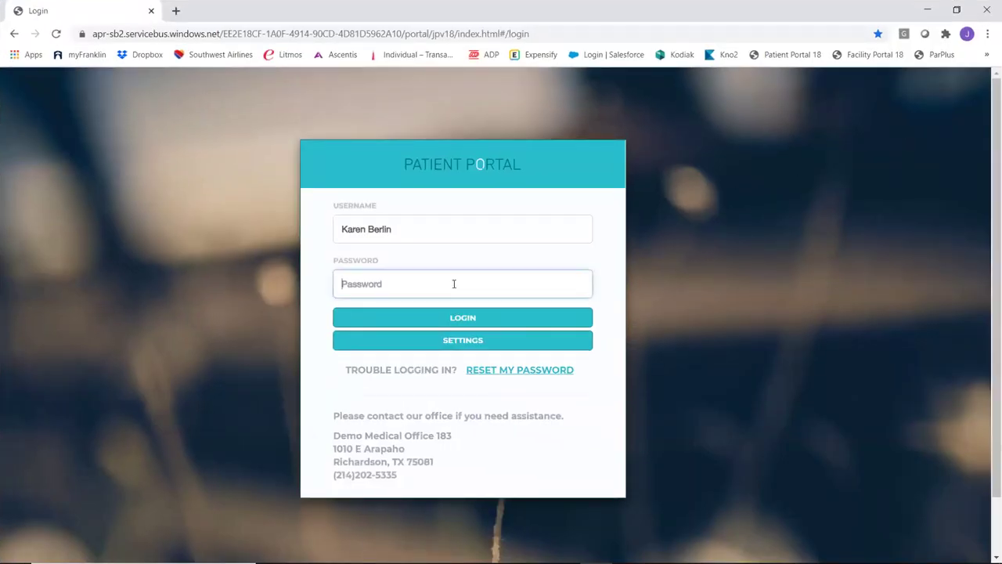
pyautogui.write('*******')
pyautogui.press('Return')
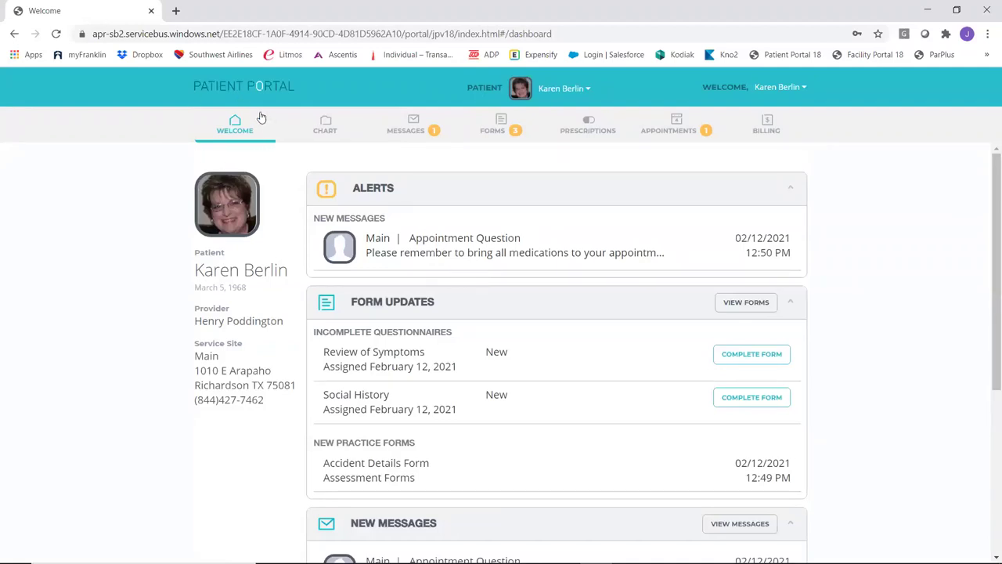
# Review the welcome dashboard, then accept the patient chart consent conditions to open the chart's visit summaries
pyautogui.scroll(-1, 167, 360)
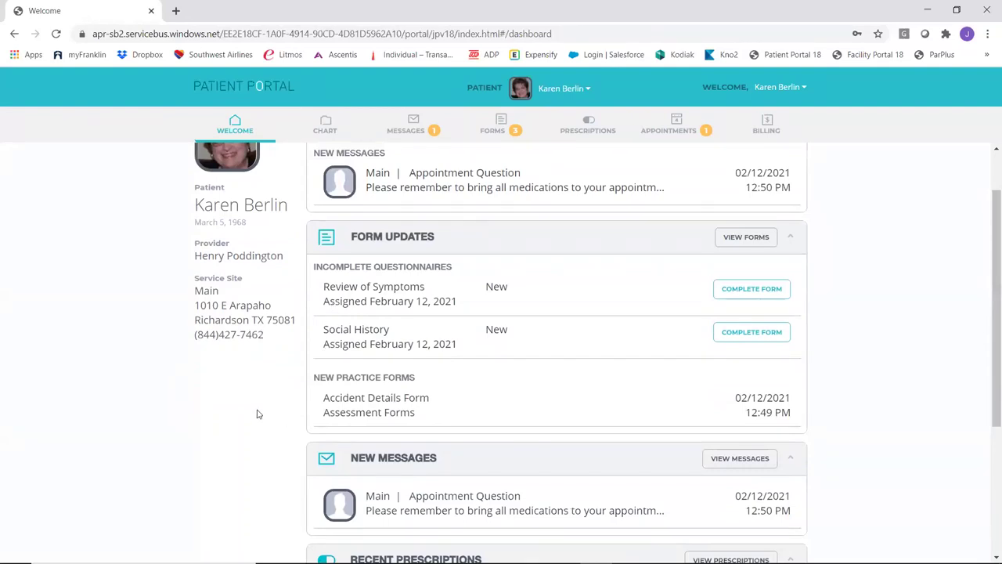
pyautogui.scroll(-2, 256, 415)
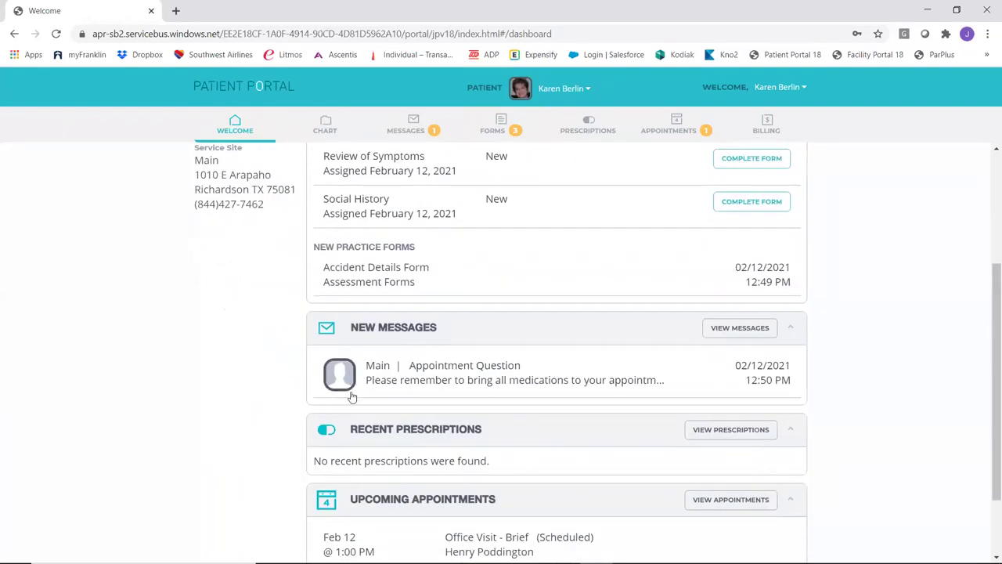
pyautogui.scroll(-2, 171, 427)
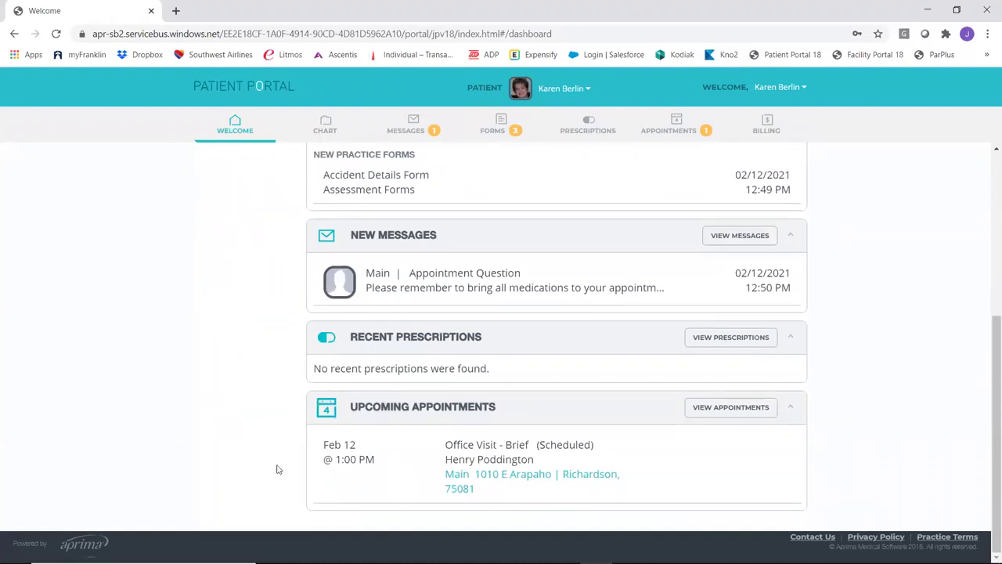
pyautogui.scroll(4, 276, 469)
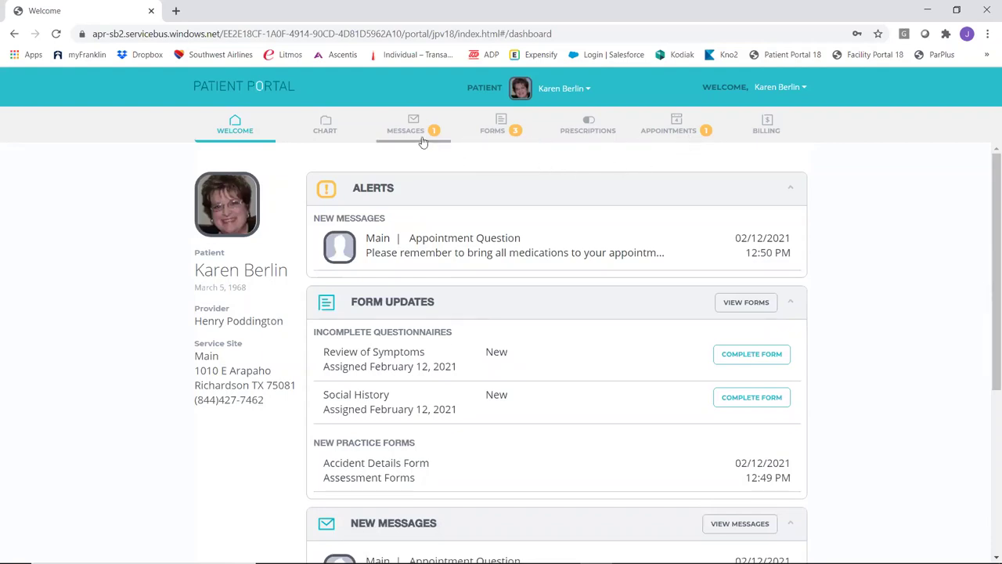
pyautogui.click(345, 154)
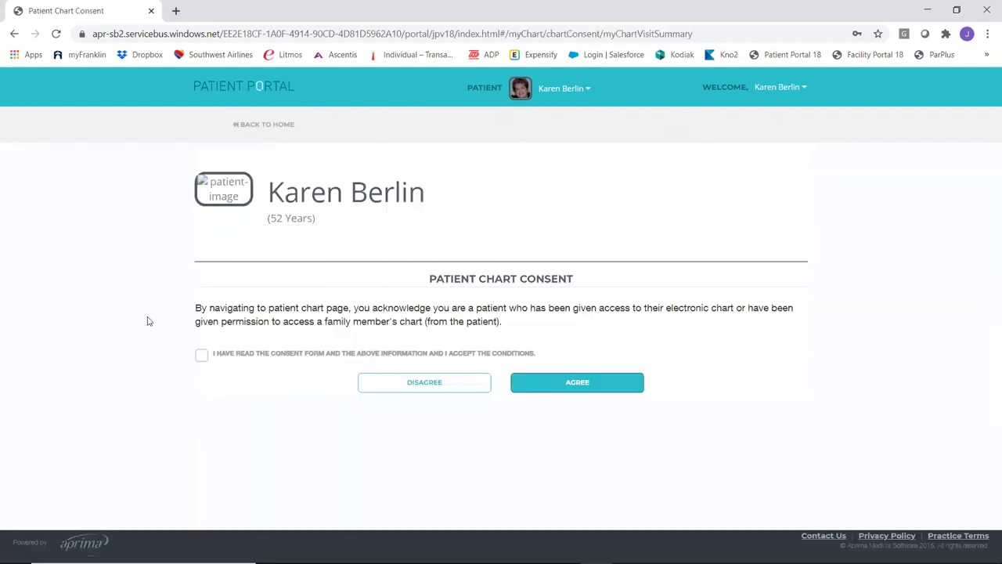
pyautogui.click(202, 355)
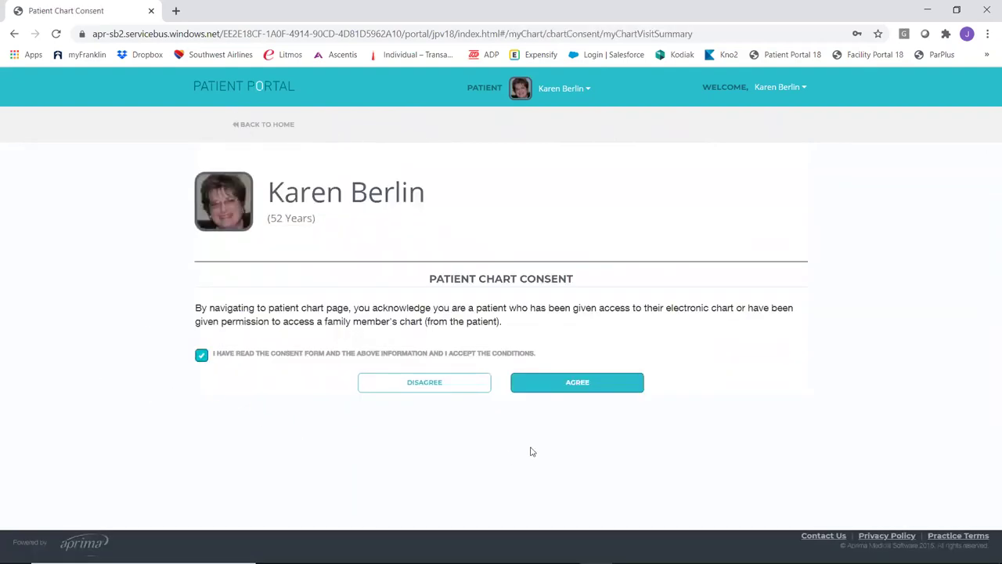
pyautogui.click(569, 386)
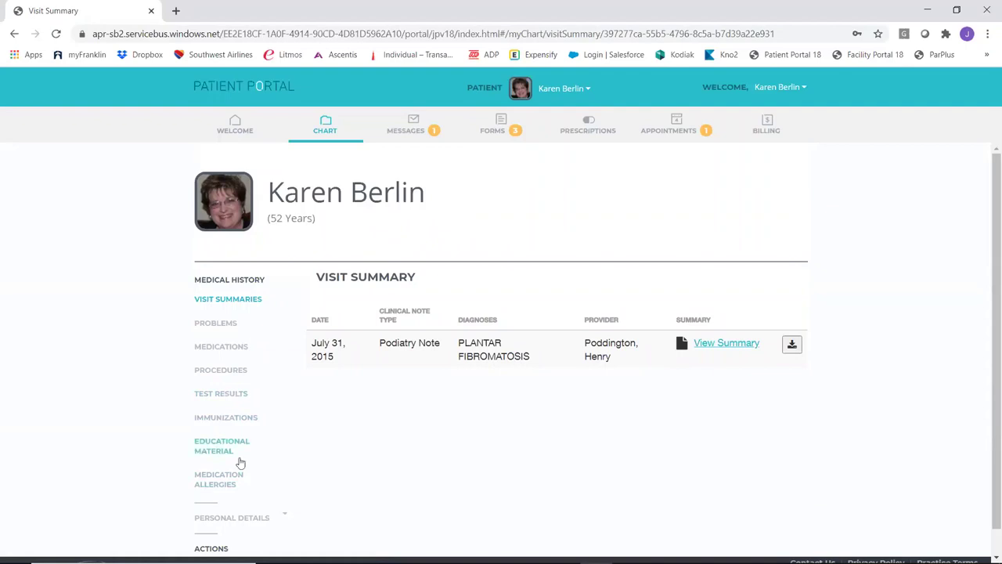
# Look through the patient's messages, prescriptions, appointments and billing pages, including the online payment form
pyautogui.click(433, 143)
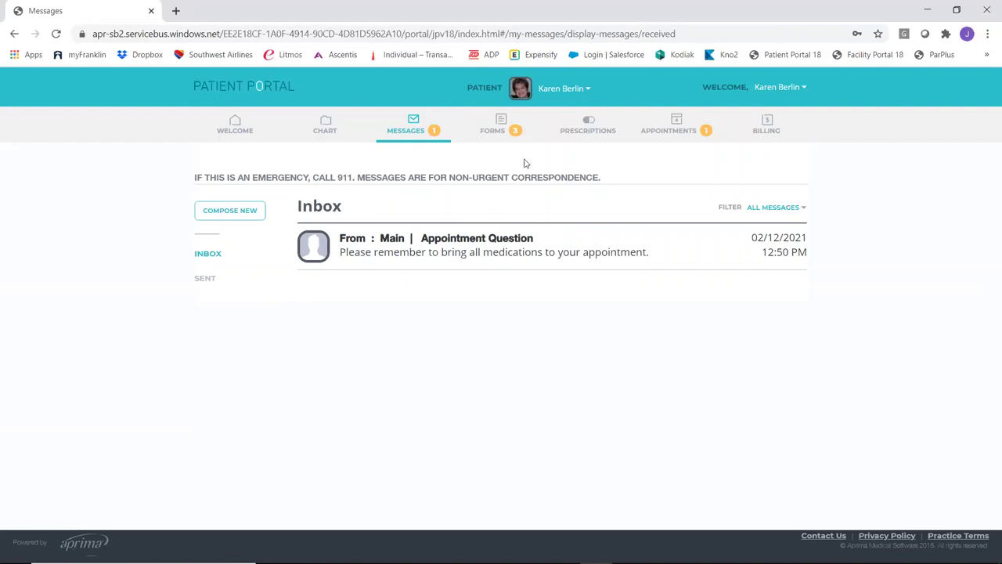
pyautogui.click(592, 144)
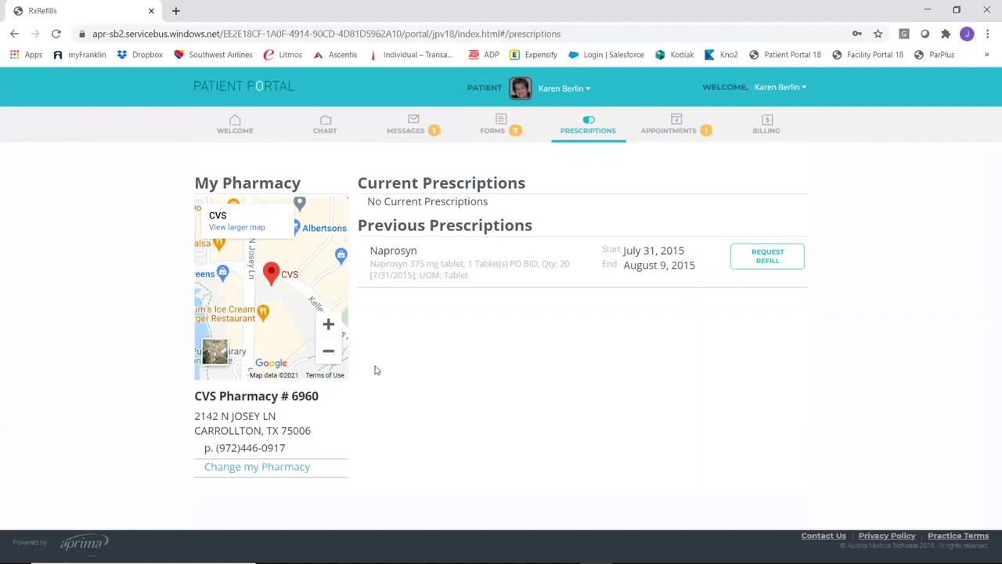
pyautogui.click(693, 147)
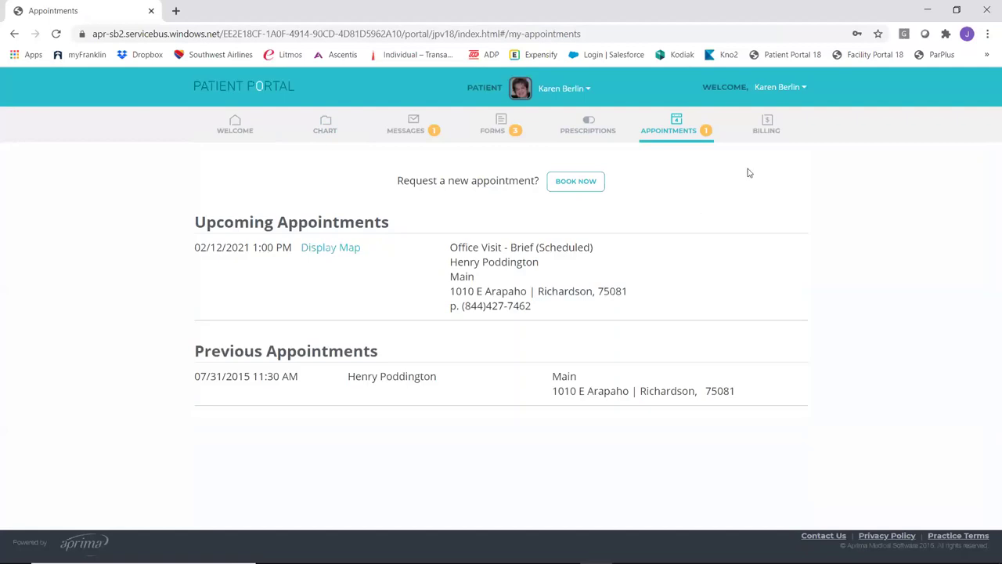
pyautogui.click(768, 146)
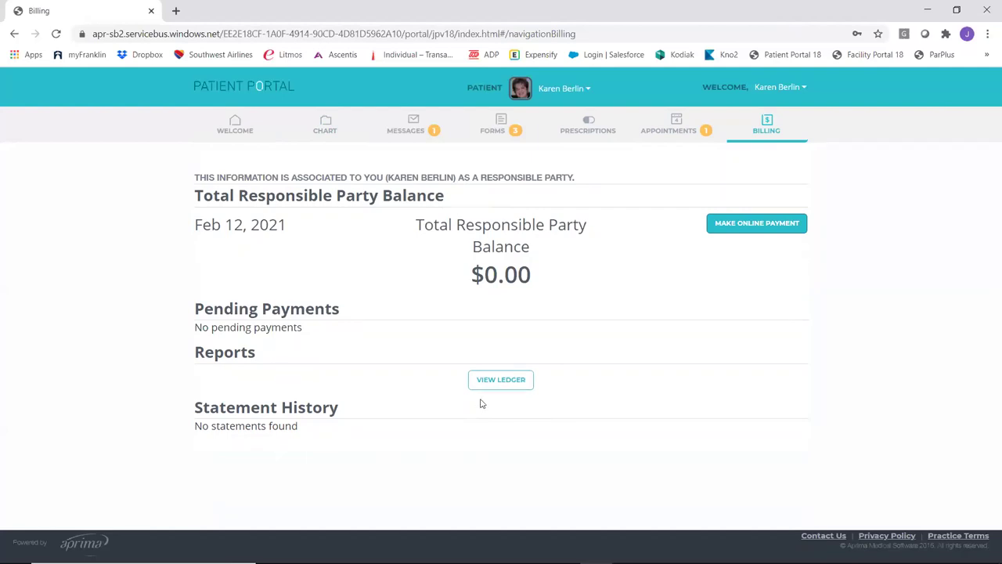
pyautogui.click(780, 233)
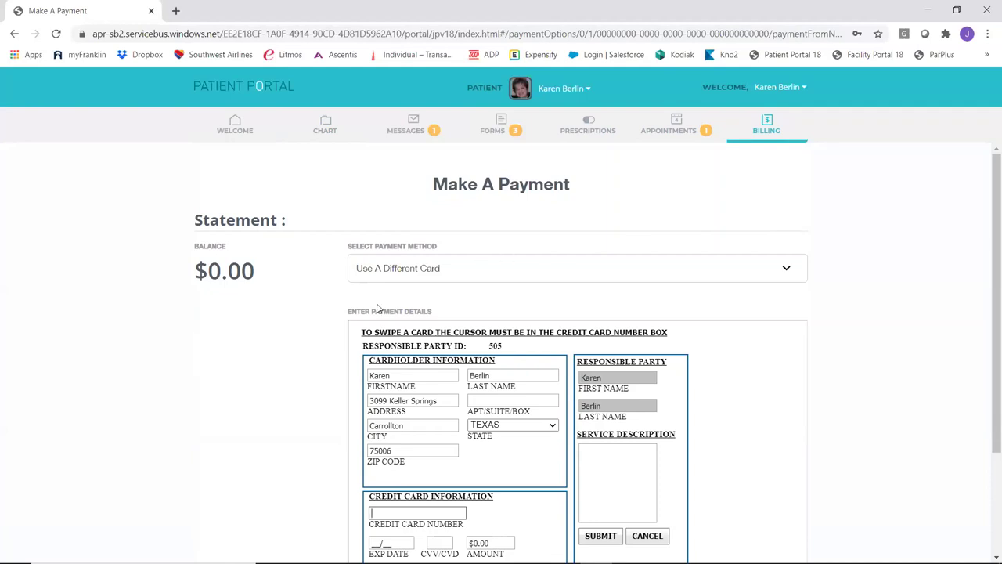
pyautogui.scroll(-1, 316, 337)
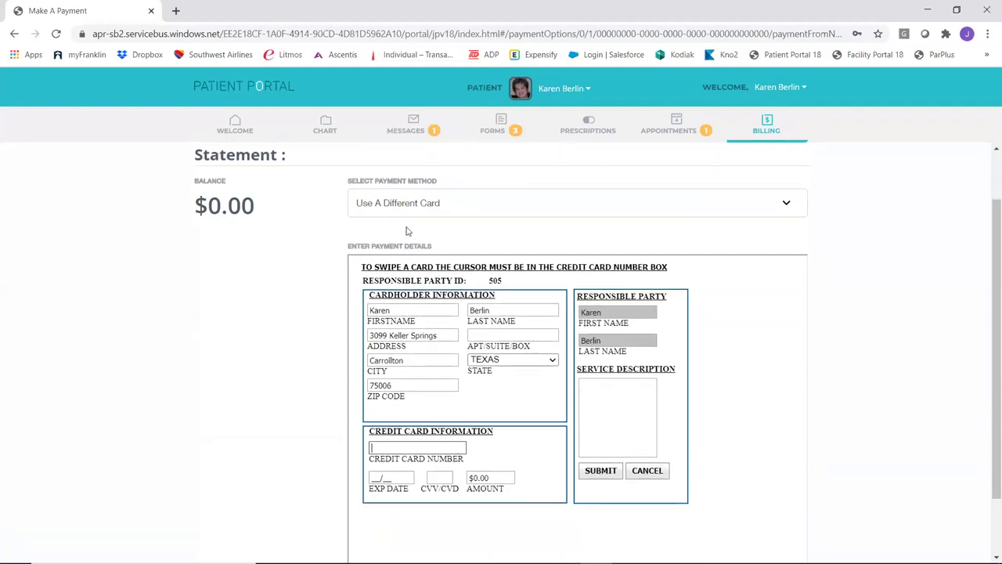
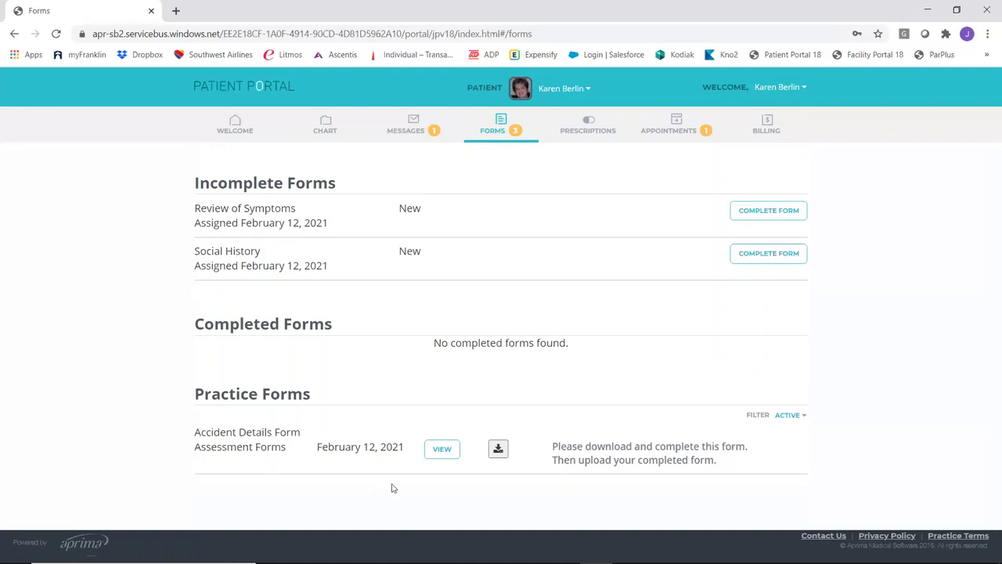
# Download the Accident Details Form from the practice forms, view the PDF and return to the forms page
pyautogui.click(498, 448)
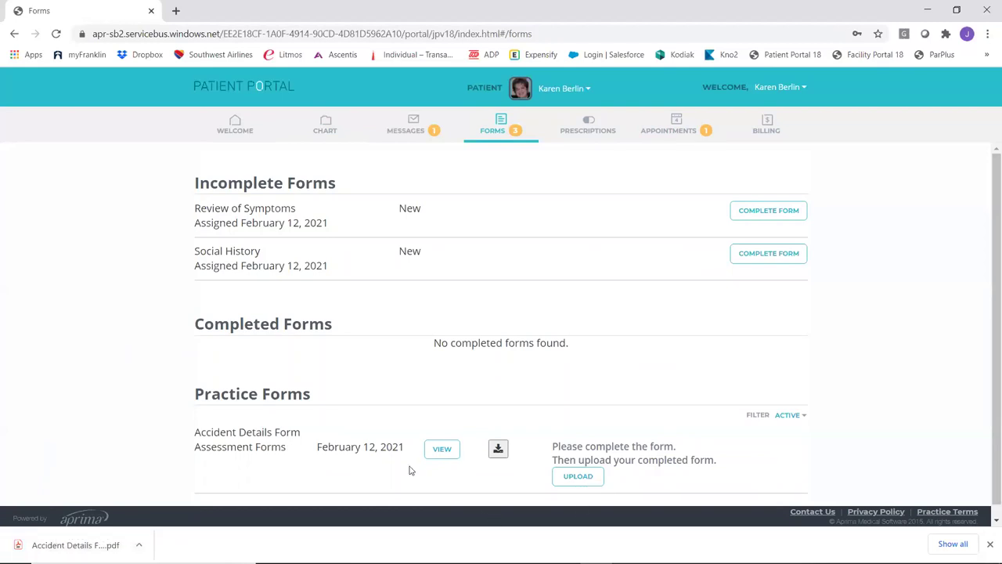
pyautogui.click(118, 542)
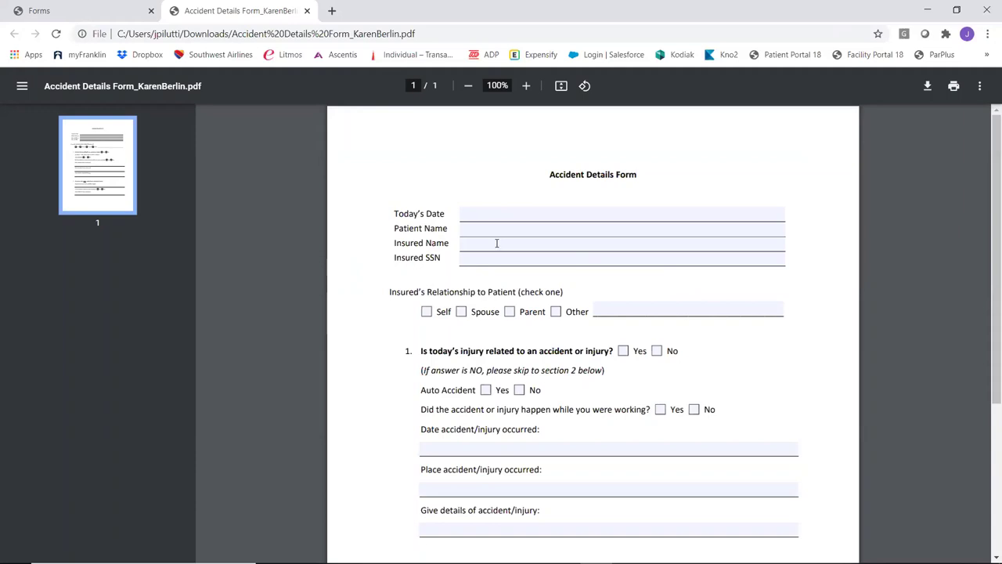
pyautogui.click(98, 14)
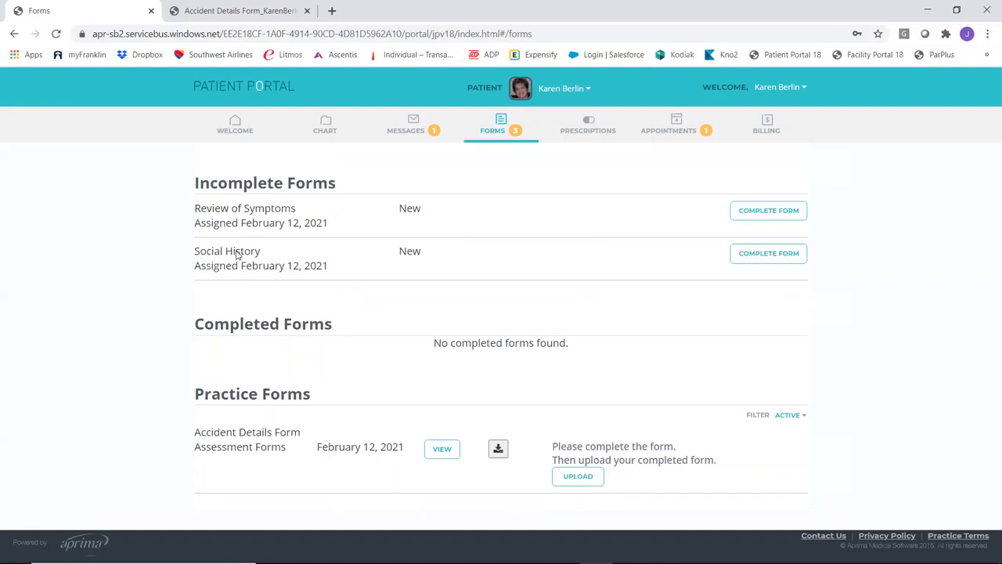
# Start the Review of Symptoms form and answer the General Symptoms, Eyes and Ears/Nose/Throat sections, choosing No for headache
pyautogui.click(753, 216)
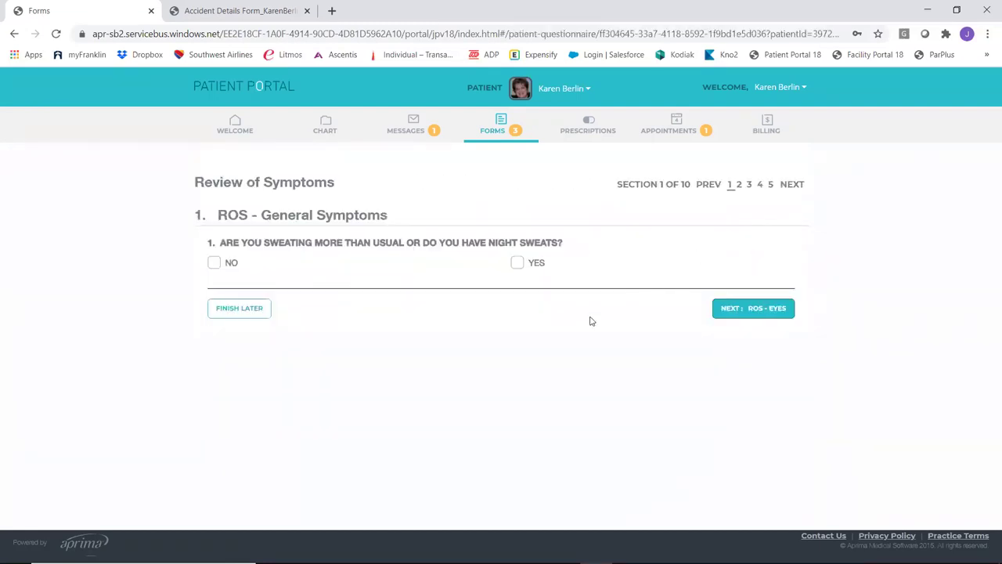
pyautogui.press('space')
pyautogui.click(760, 313)
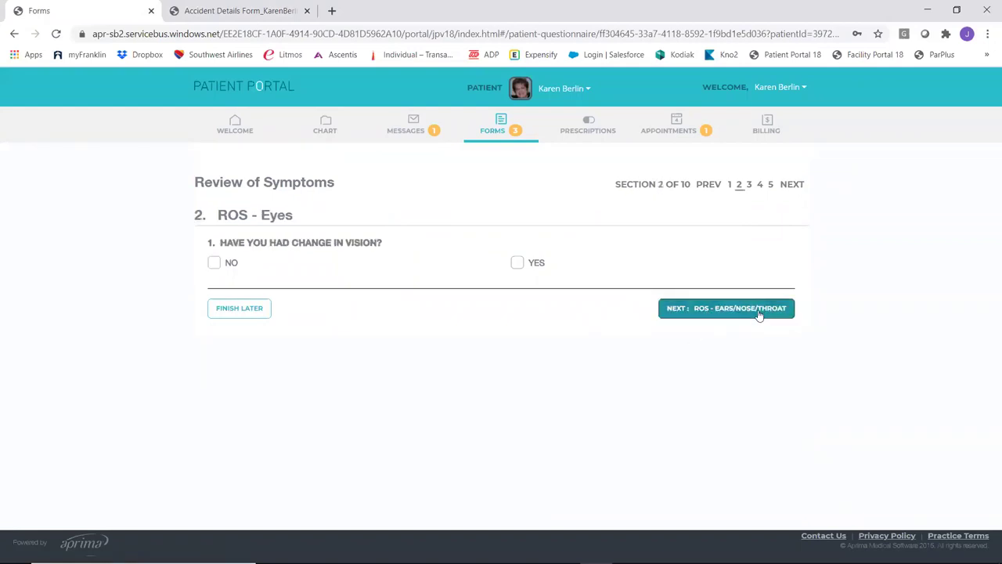
pyautogui.press('space')
pyautogui.click(744, 310)
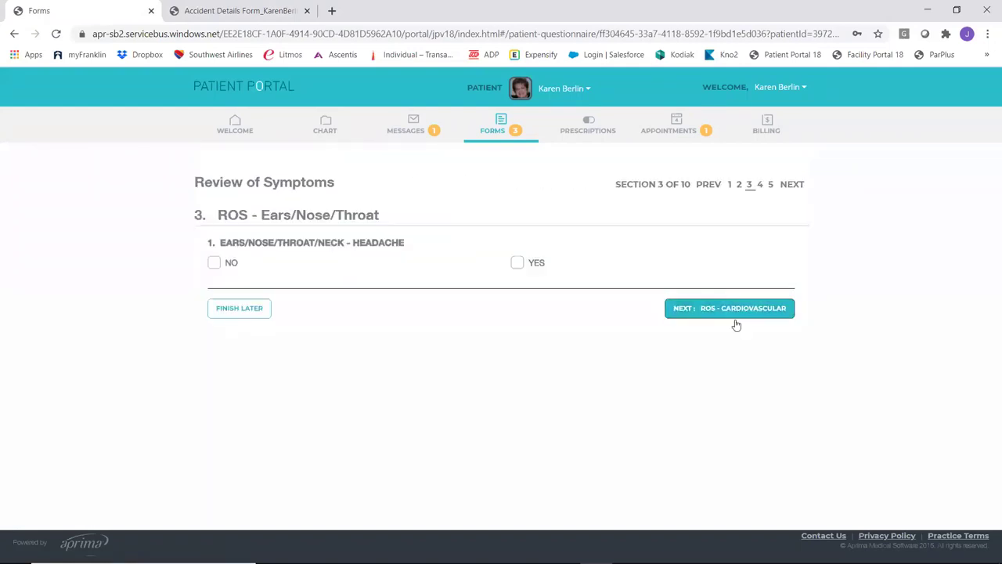
pyautogui.press('space')
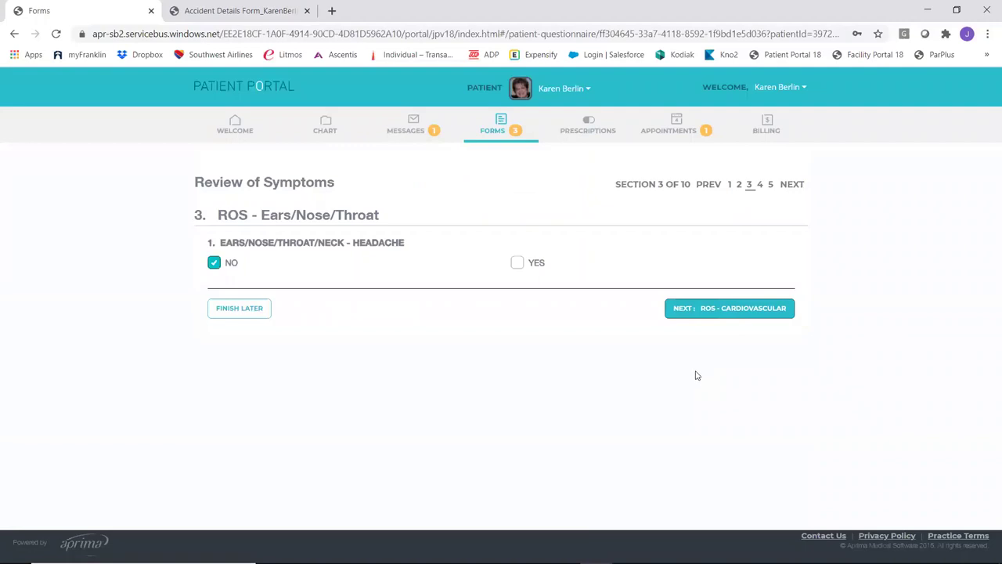
pyautogui.click(744, 314)
# Answer No to every question in the Cardiovascular, Respiratory/Chest, Digestive System and Genitourinary sections
pyautogui.press('space')
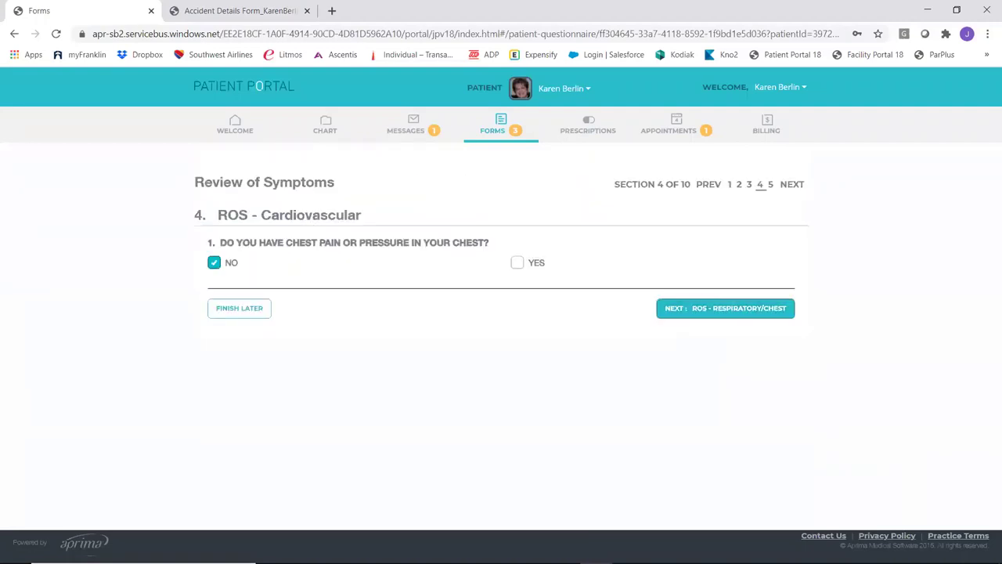
pyautogui.click(744, 313)
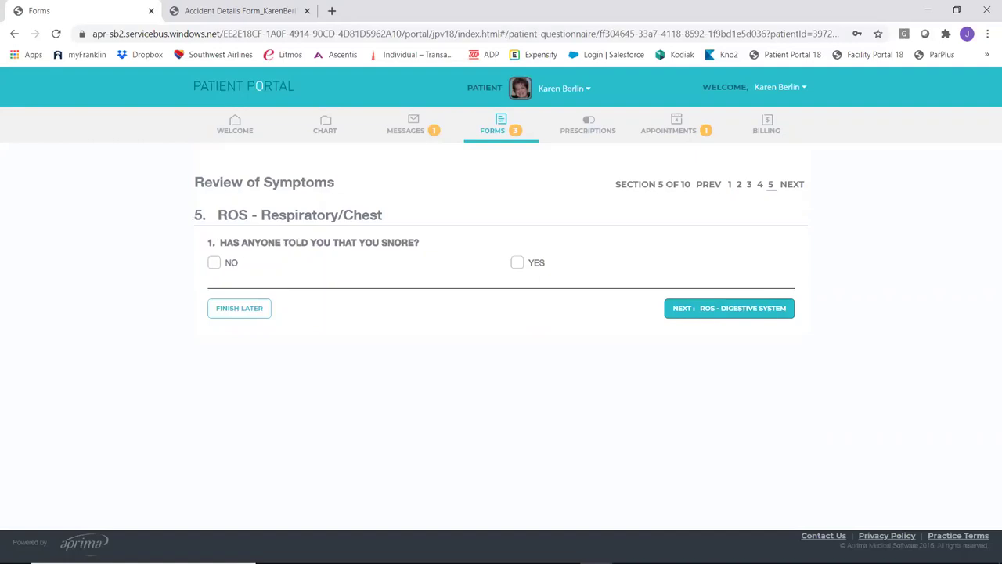
pyautogui.press('space')
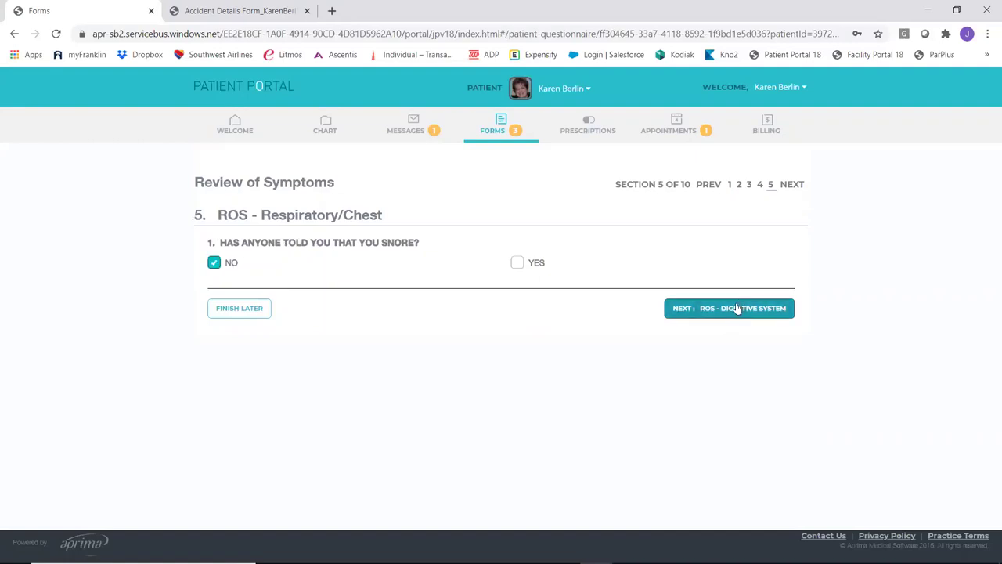
pyautogui.click(736, 309)
pyautogui.press('space')
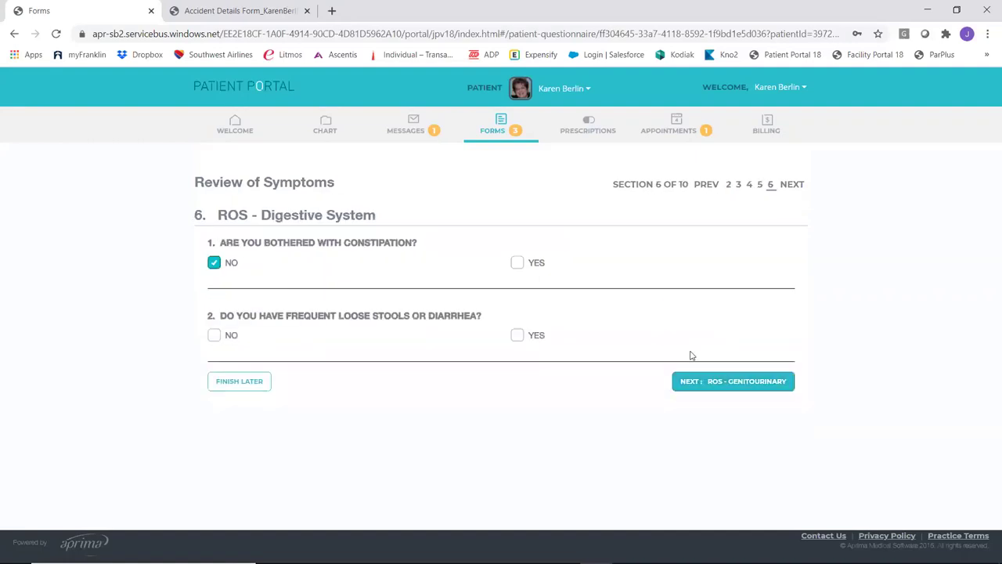
pyautogui.press('space')
pyautogui.click(684, 376)
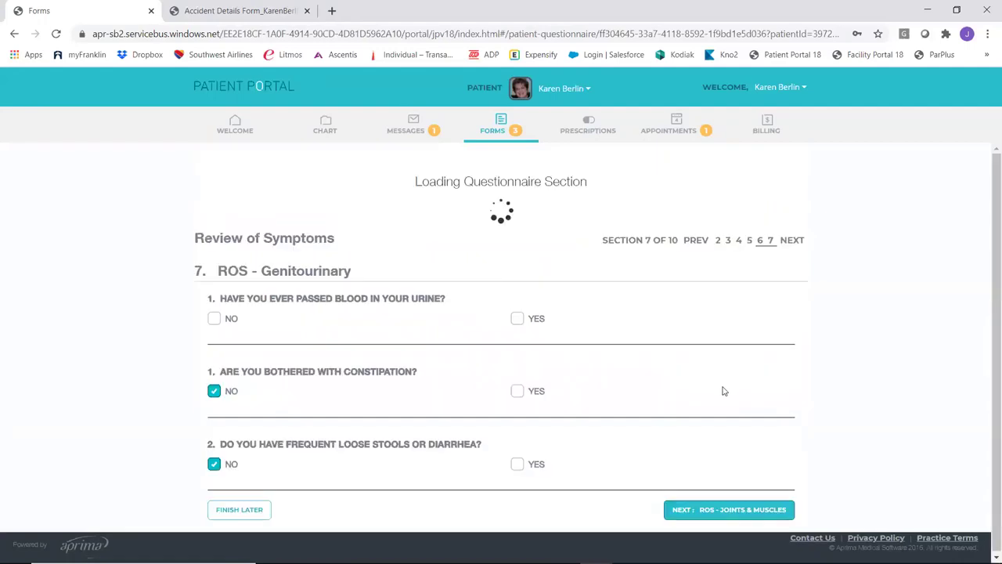
pyautogui.press('space')
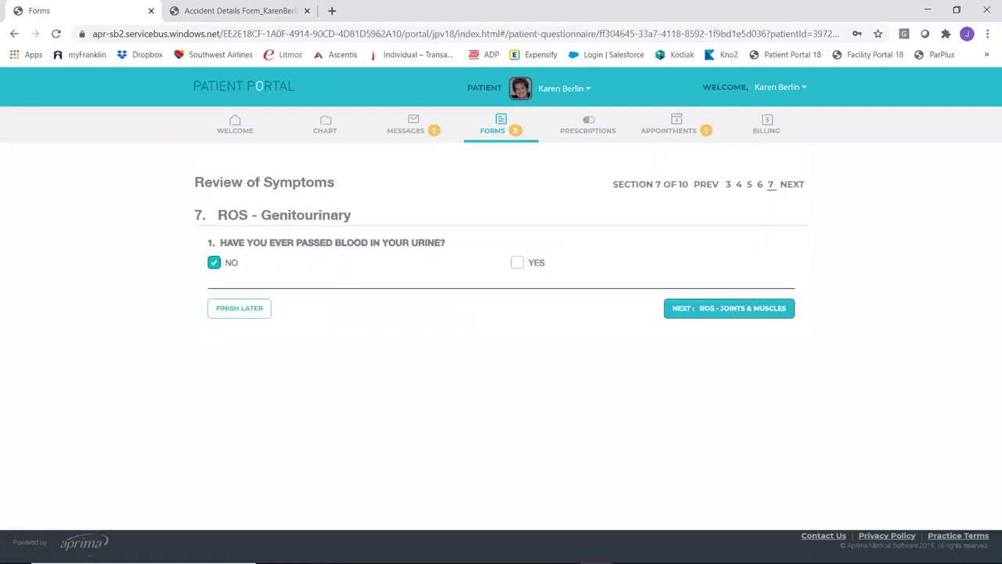
pyautogui.click(742, 311)
# Answer Yes to back pain and No to rashes and dizziness, then submit the Review of Symptoms form
pyautogui.press('space')
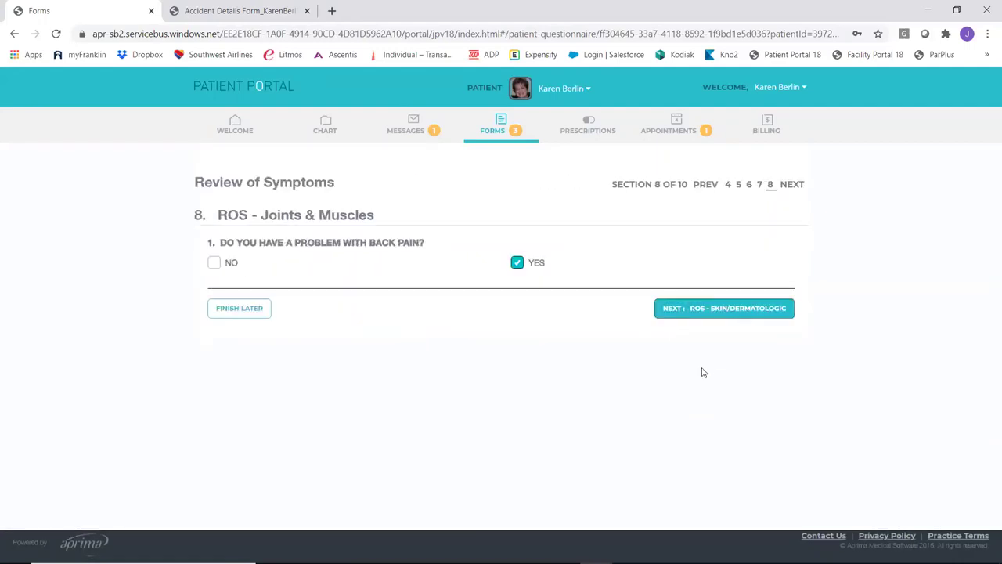
pyautogui.press('Return')
pyautogui.press('space')
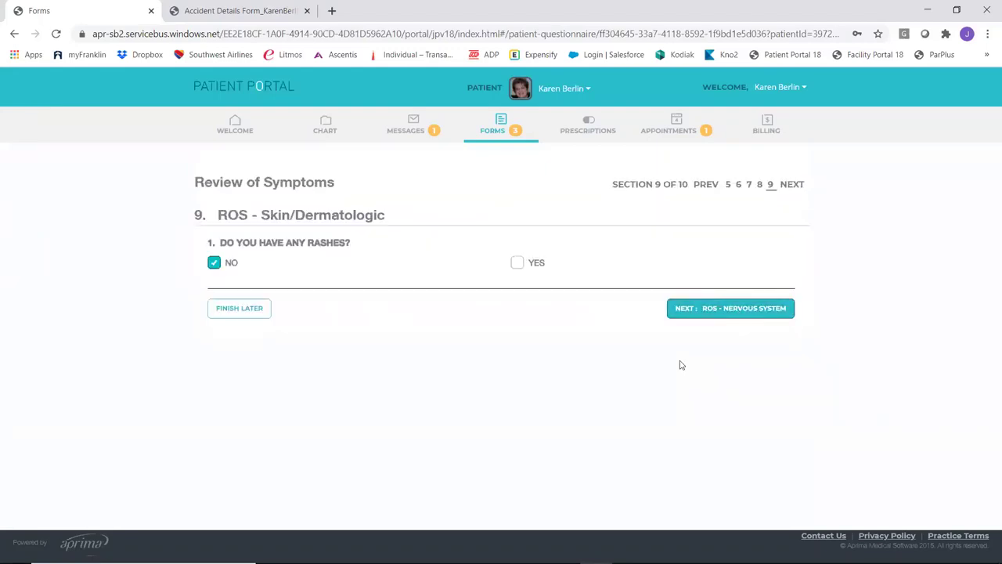
pyautogui.click(720, 314)
pyautogui.press('space')
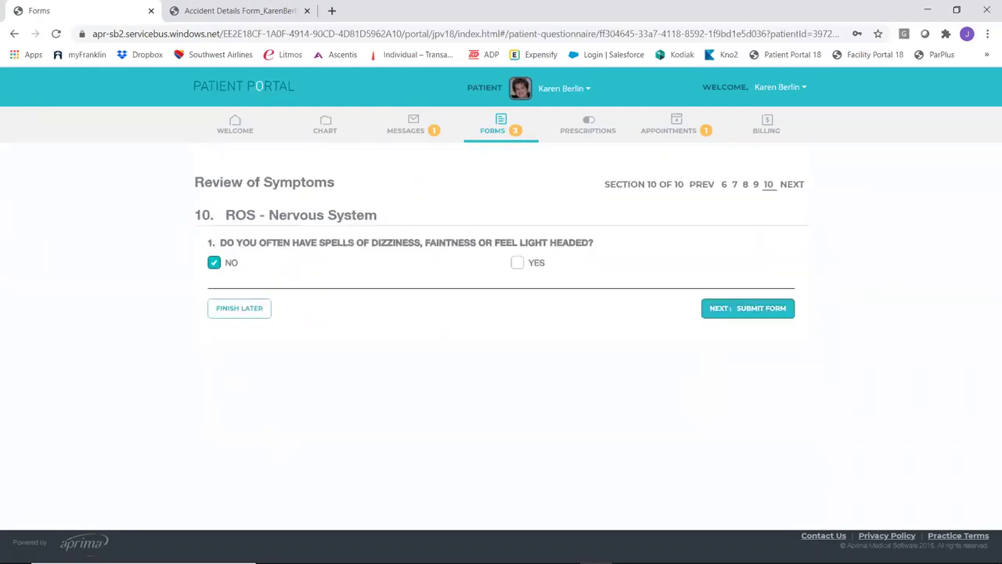
pyautogui.click(771, 315)
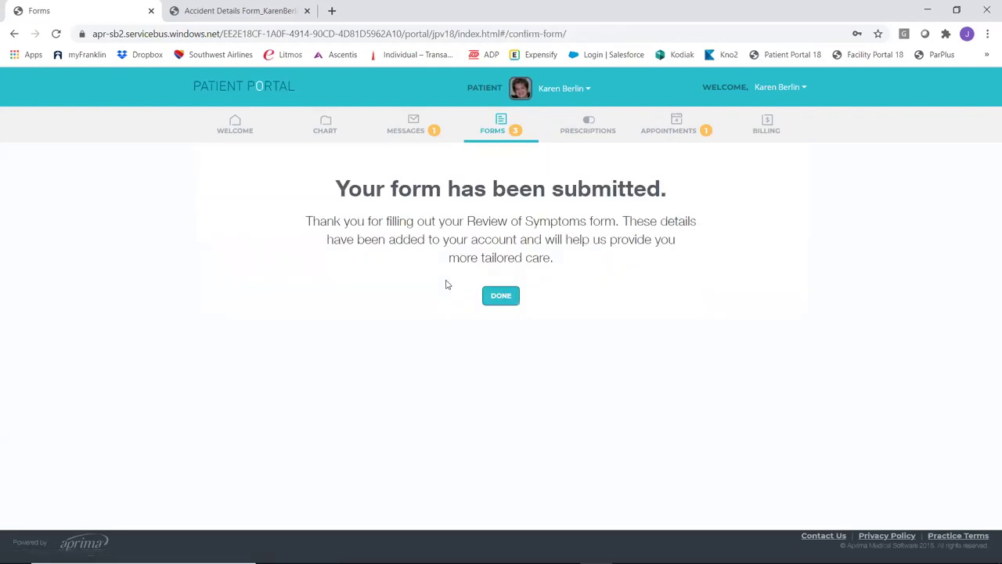
pyautogui.click(496, 295)
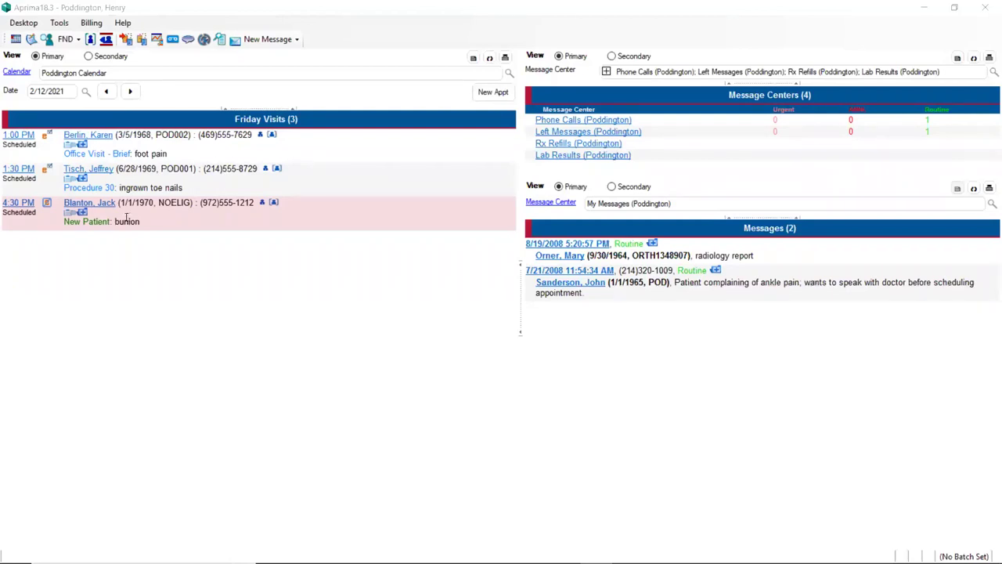
# View the provider's full schedule for 2/12/2021 by day and by work week, then close it
pyautogui.click(61, 73)
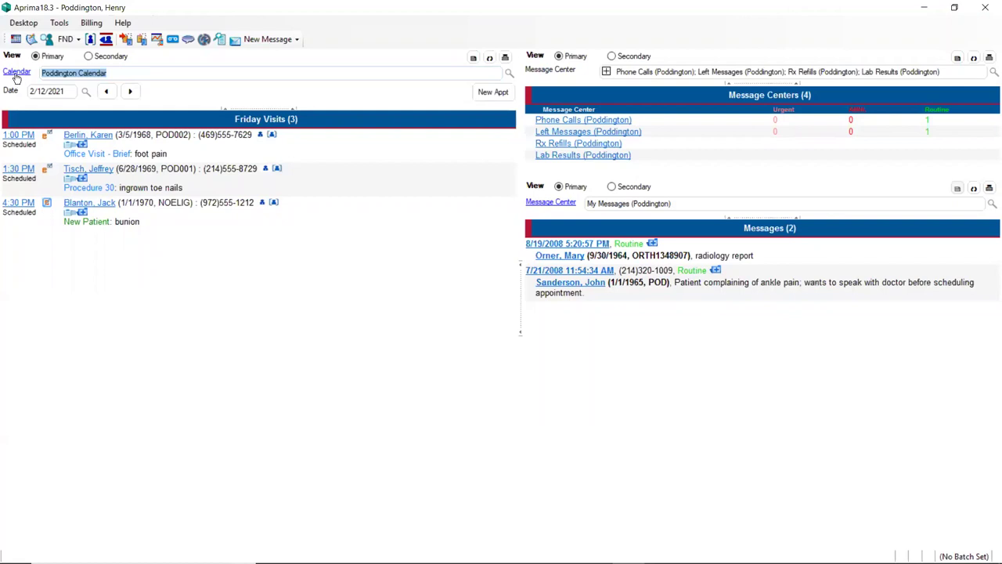
pyautogui.click(17, 72)
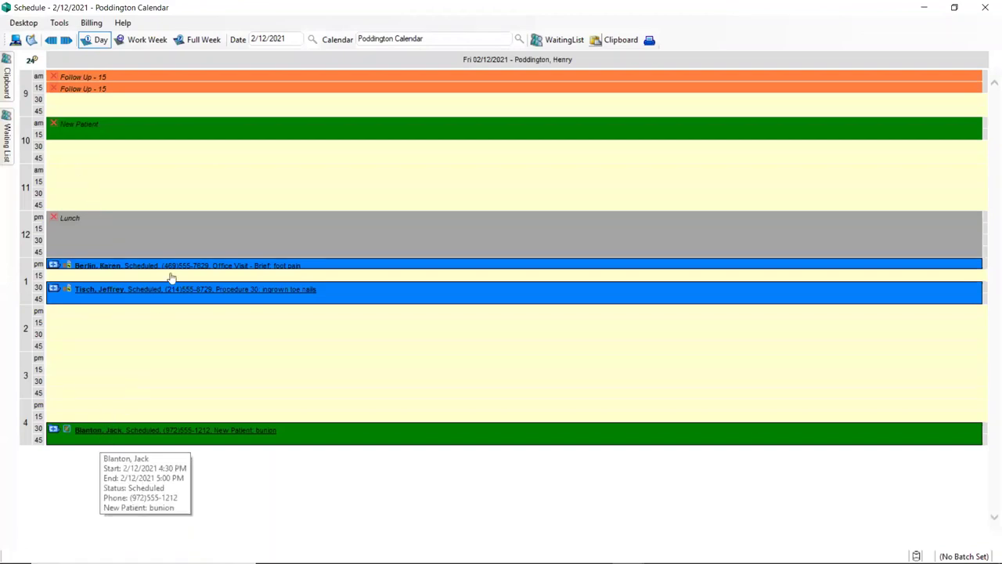
pyautogui.click(154, 41)
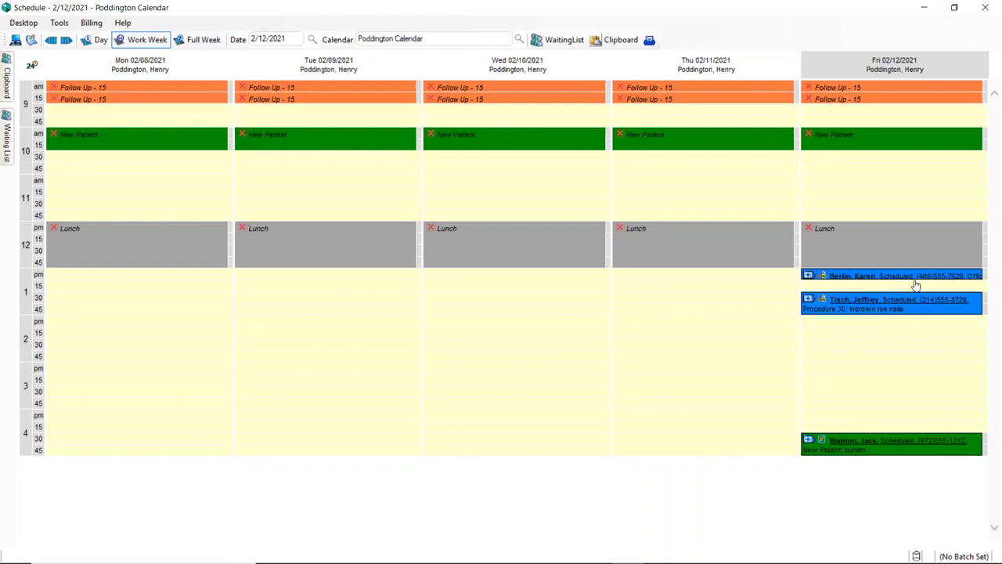
pyautogui.click(657, 88)
pyautogui.click(640, 135)
pyautogui.click(985, 7)
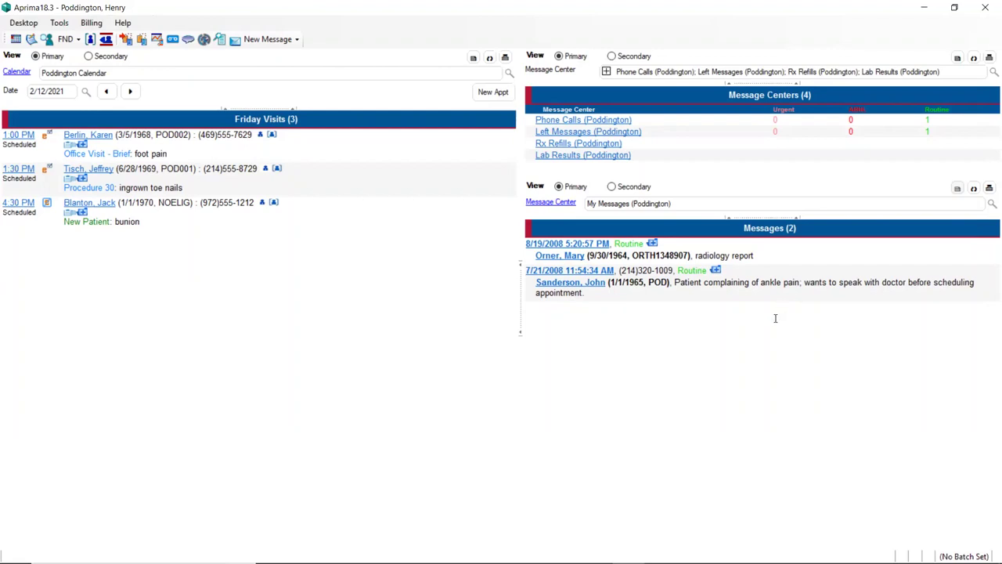
# View the available new message types and close the list without creating a message
pyautogui.click(296, 41)
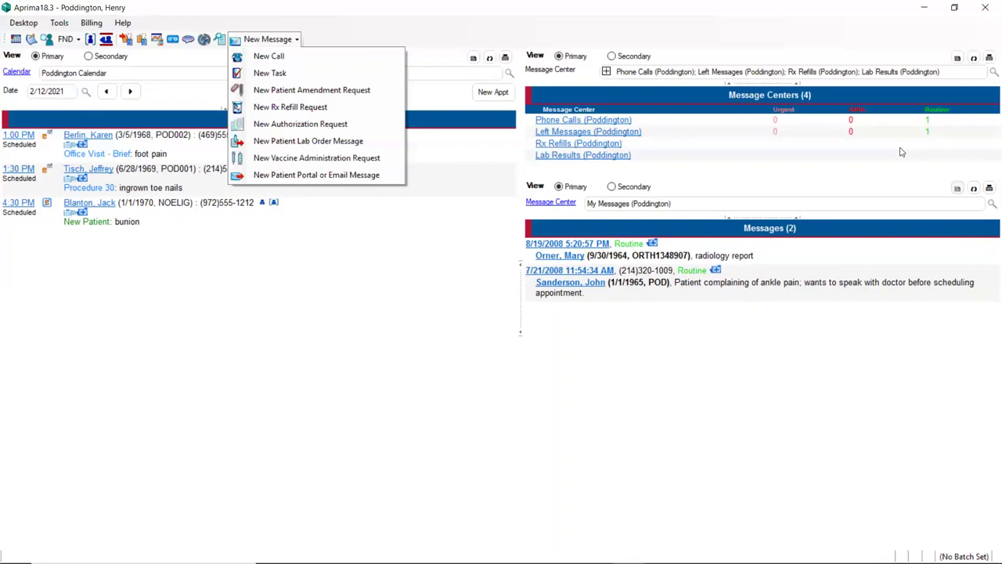
pyautogui.click(441, 321)
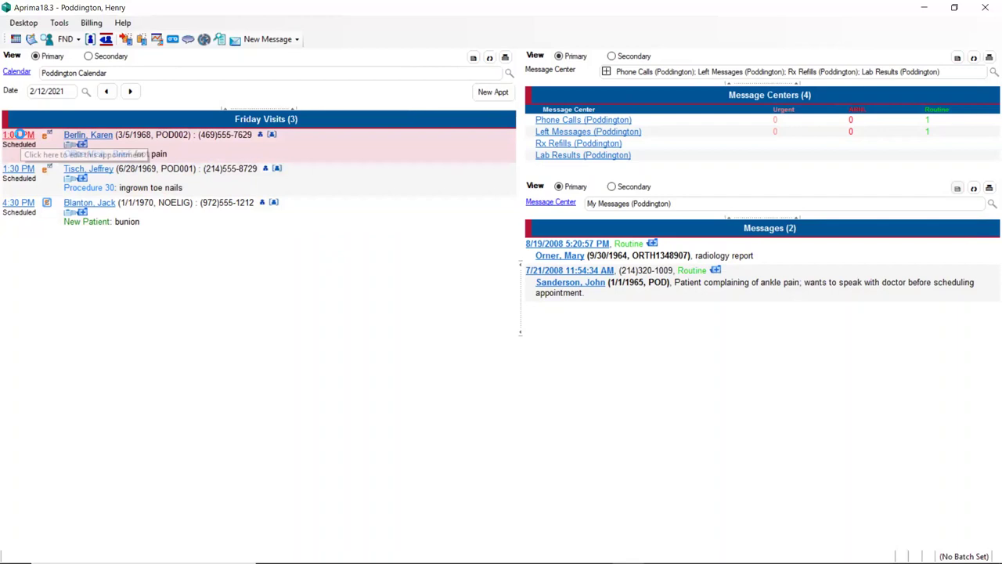
# Set the 1:00 PM foot pain appointment's status to Checked In, view its account details and save the appointment
pyautogui.click(17, 135)
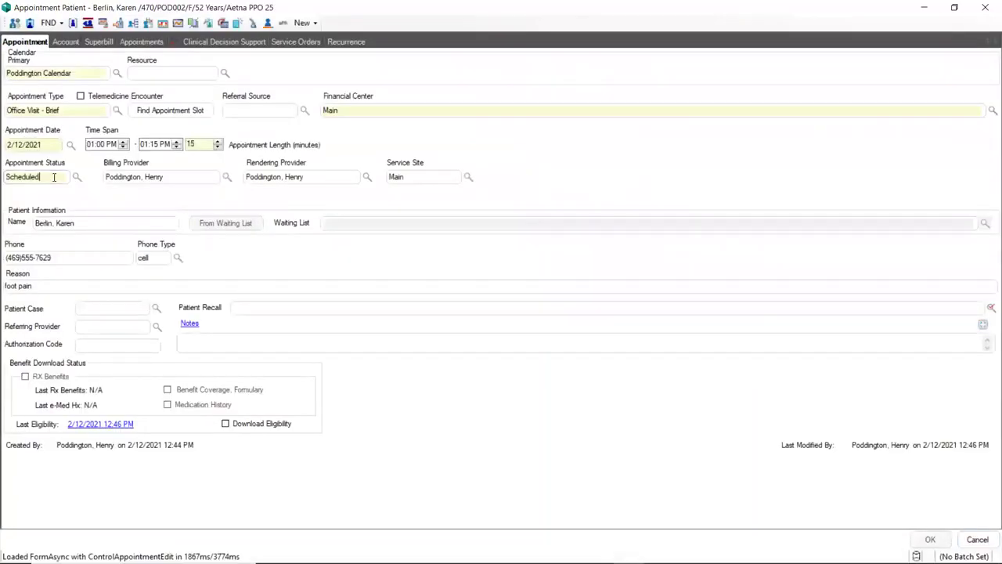
pyautogui.doubleClick(54, 177)
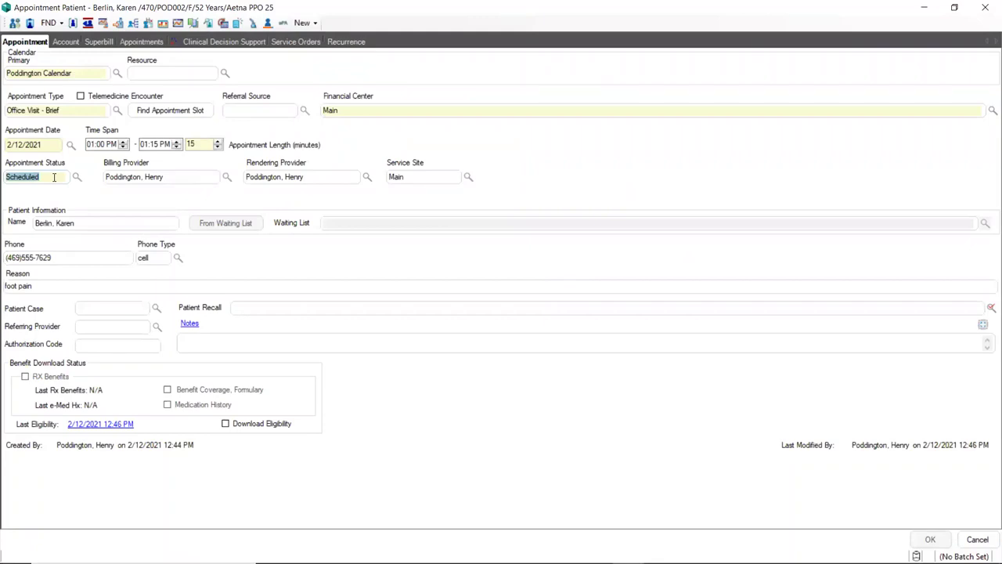
pyautogui.write('ch')
pyautogui.press('Tab')
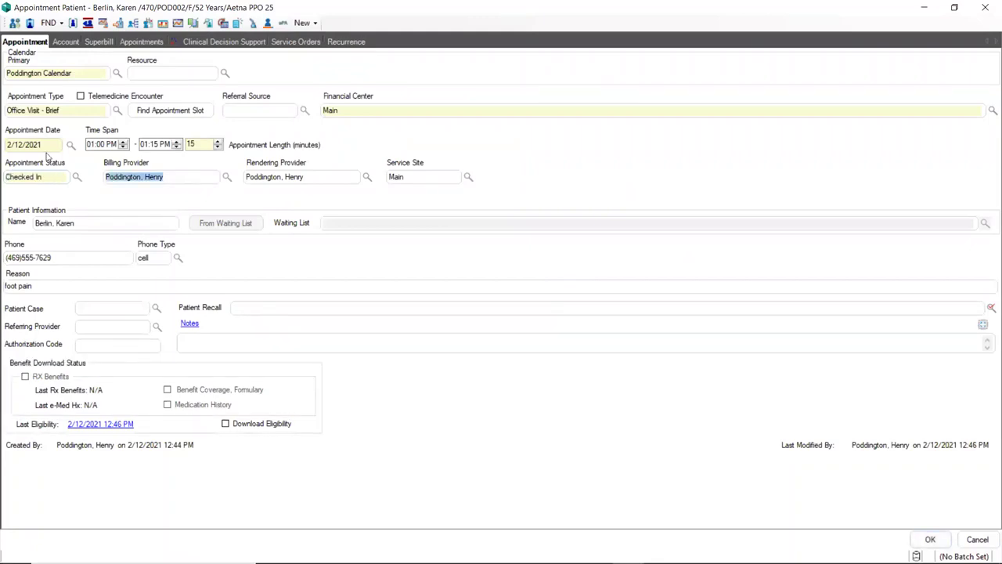
pyautogui.click(78, 44)
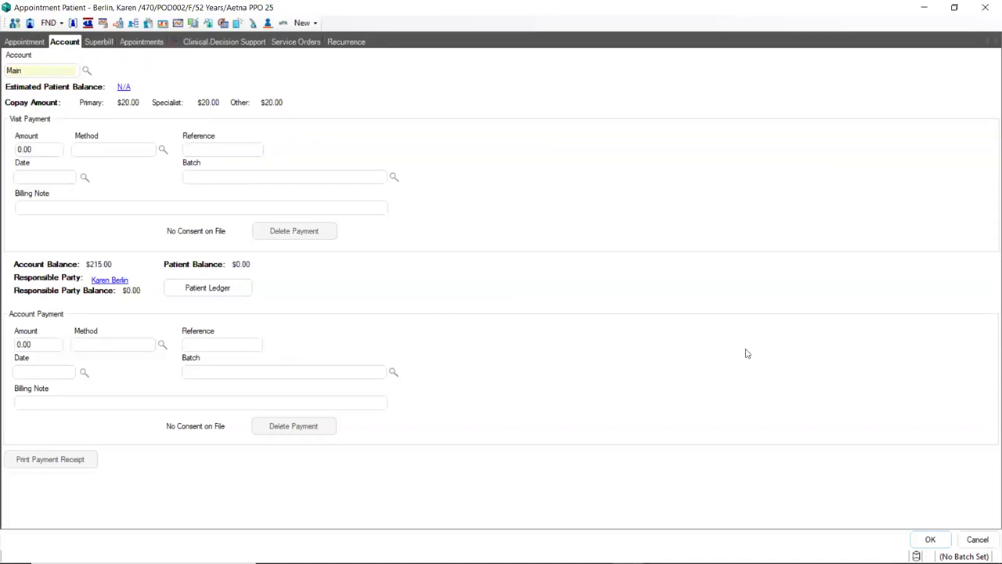
pyautogui.click(926, 541)
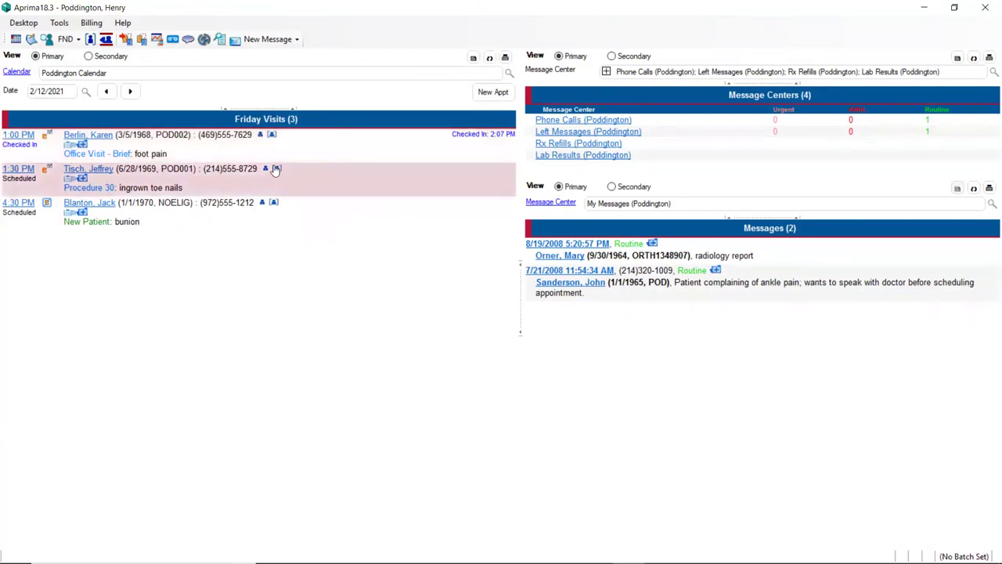
# Create a new Podiatry Note for the 1:00 PM appointment, view its vitals and return to the chief complaint
pyautogui.rightClick(82, 145)
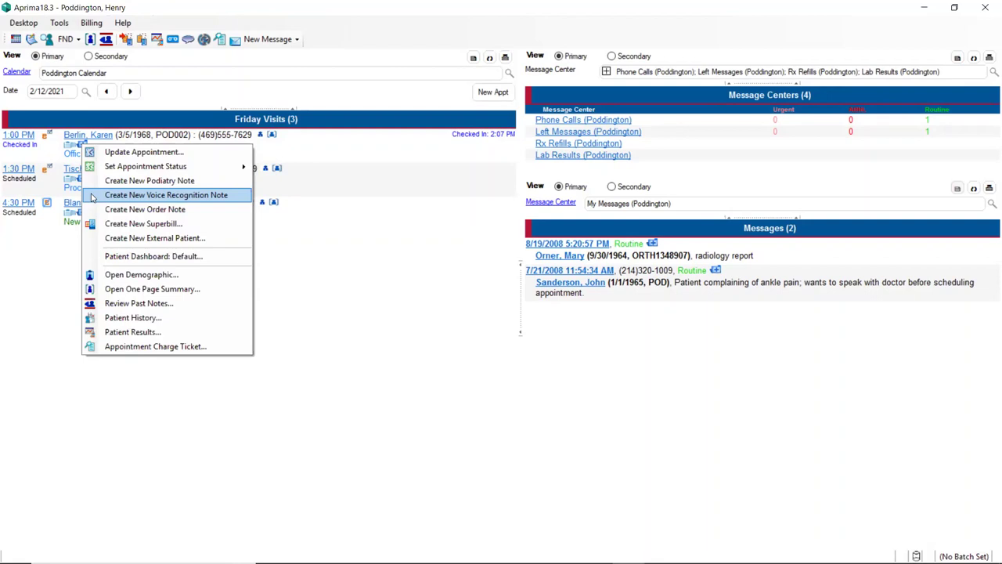
pyautogui.click(115, 182)
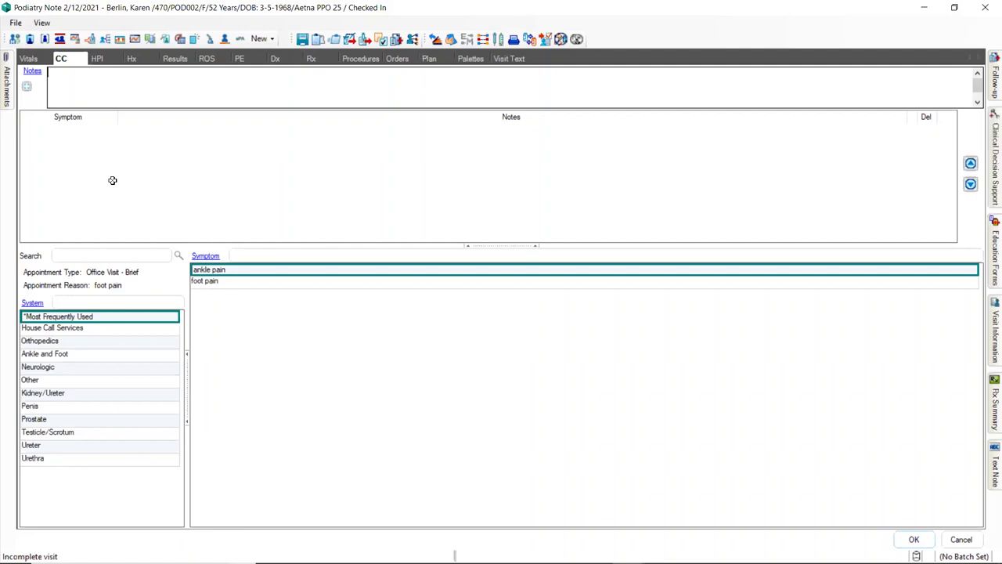
pyautogui.click(37, 59)
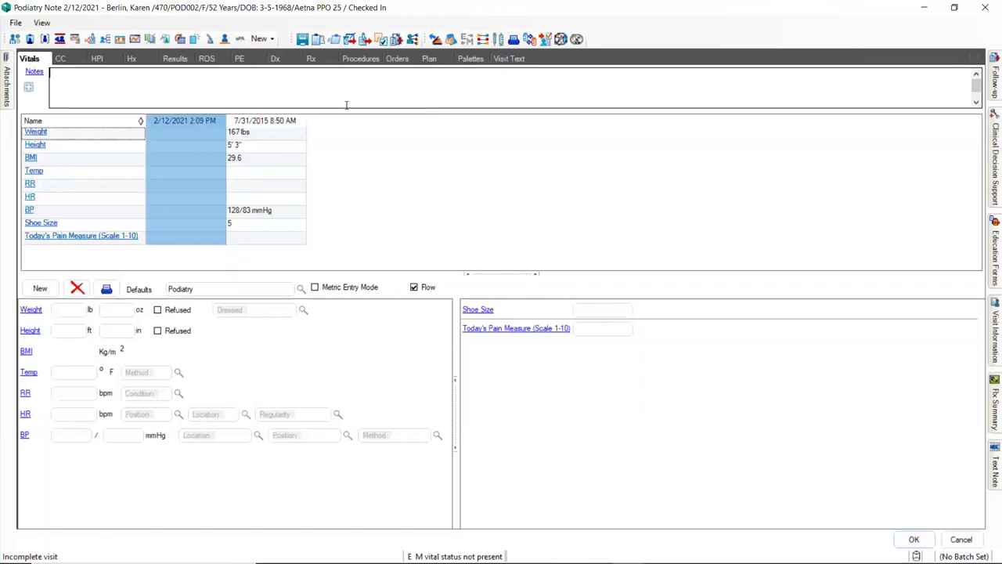
pyautogui.click(78, 61)
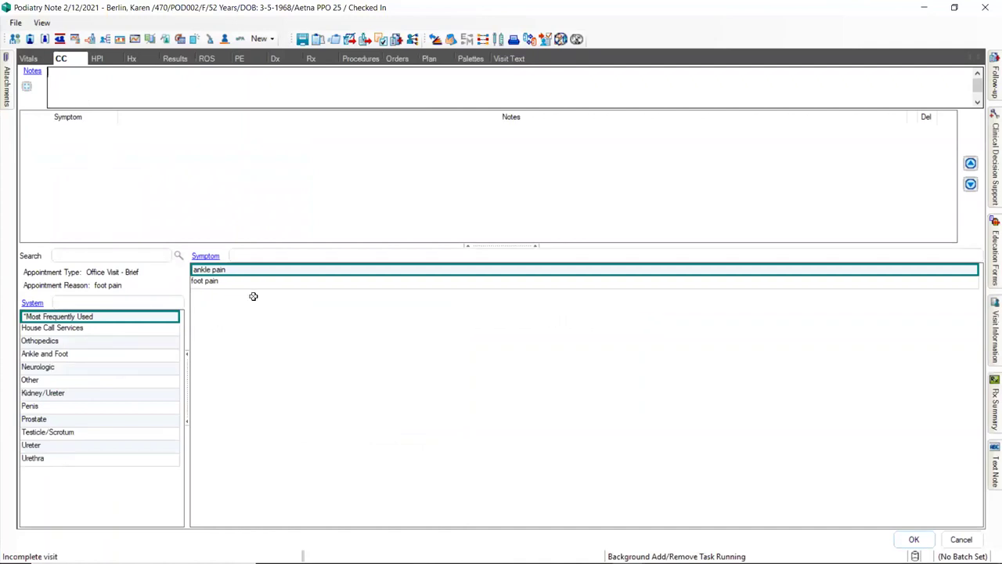
# Browse the Ankle and Foot and Orthopedics symptoms, add foot pain to the chief complaint and remove it again
pyautogui.click(135, 353)
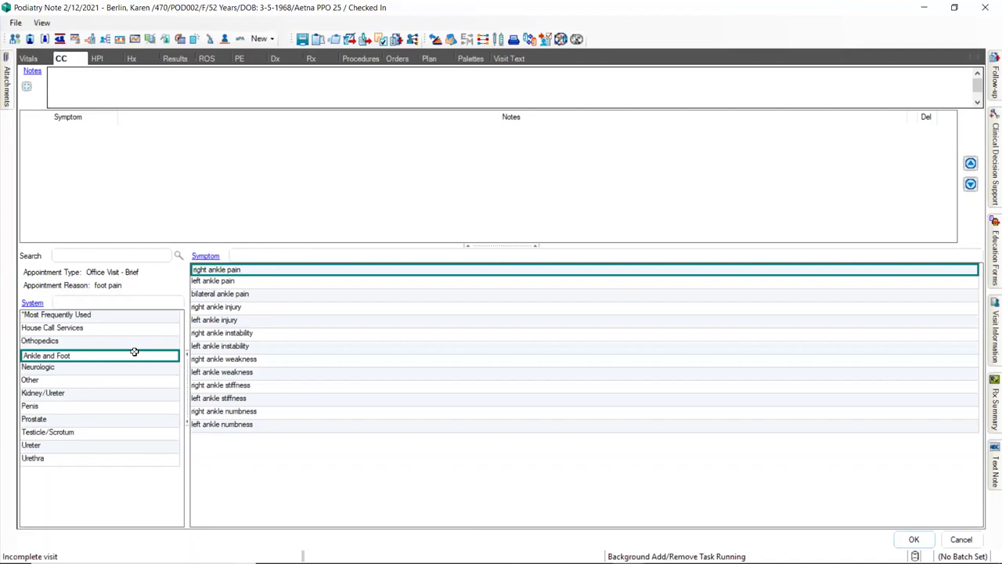
pyautogui.click(140, 342)
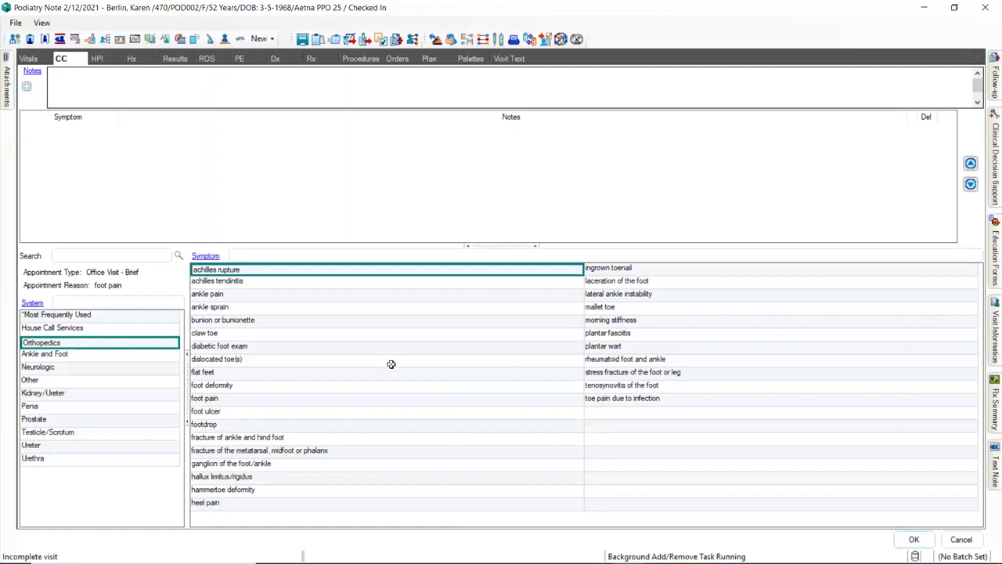
pyautogui.click(255, 398)
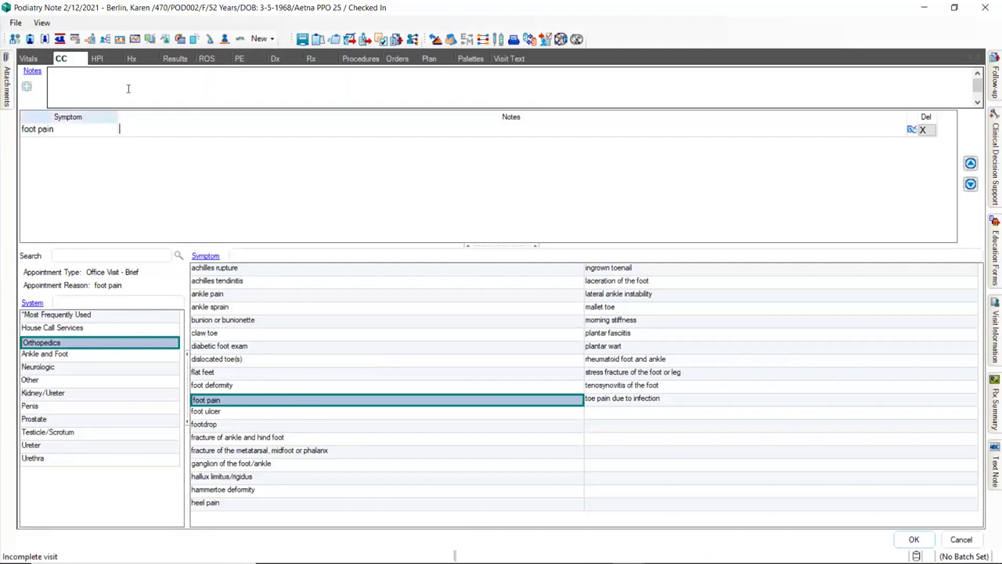
pyautogui.click(195, 135)
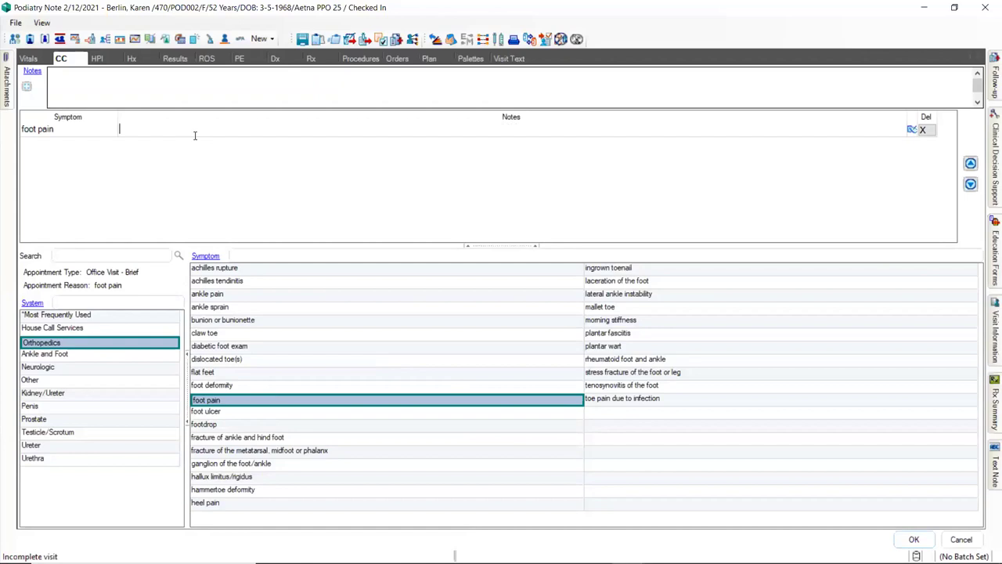
pyautogui.click(922, 130)
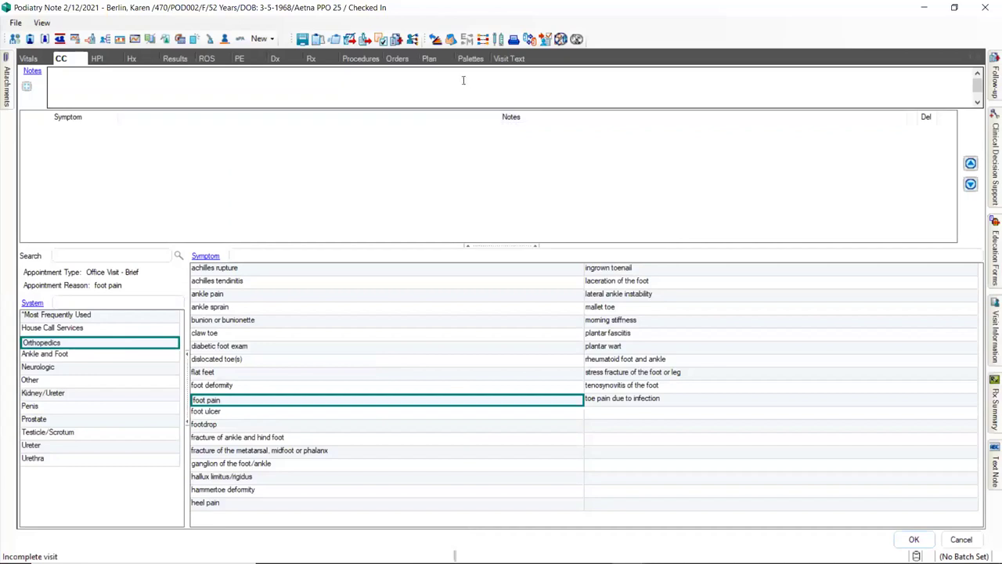
# Examine the ankle sprain palette's contents and settings without changing them, and view the option for saving a new Common Problem Palette
pyautogui.click(472, 58)
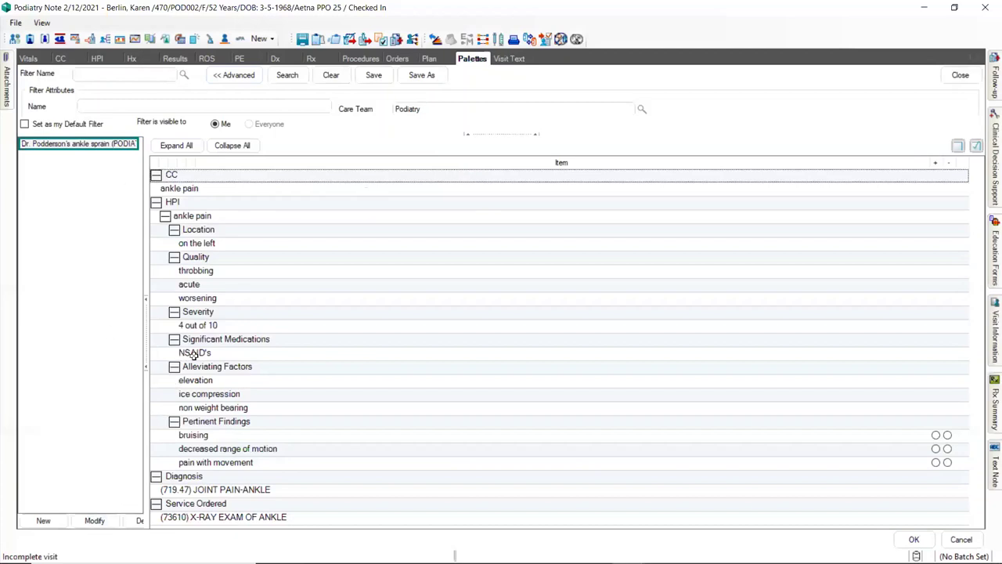
pyautogui.click(94, 520)
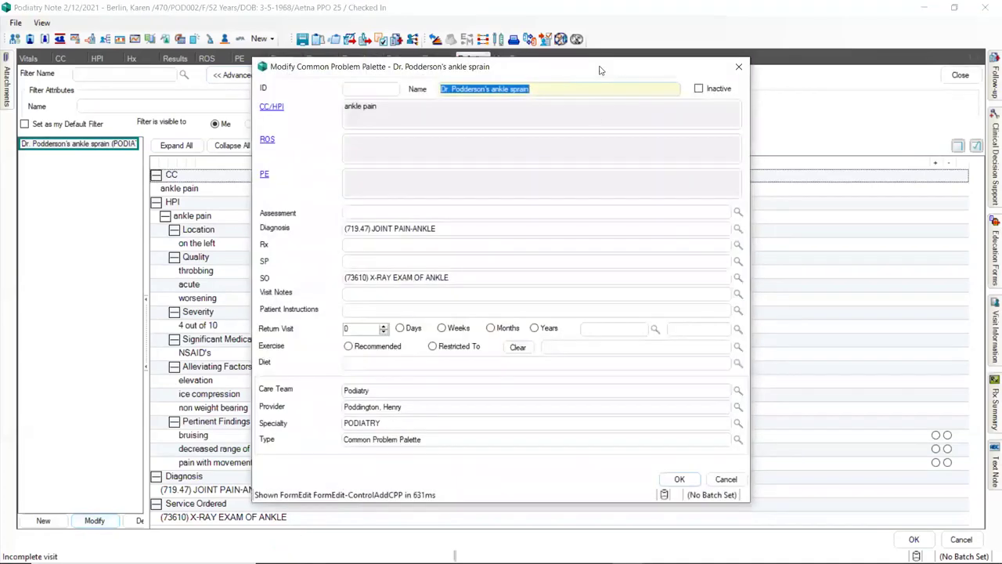
pyautogui.moveTo(602, 70); pyautogui.dragTo(767, 106)
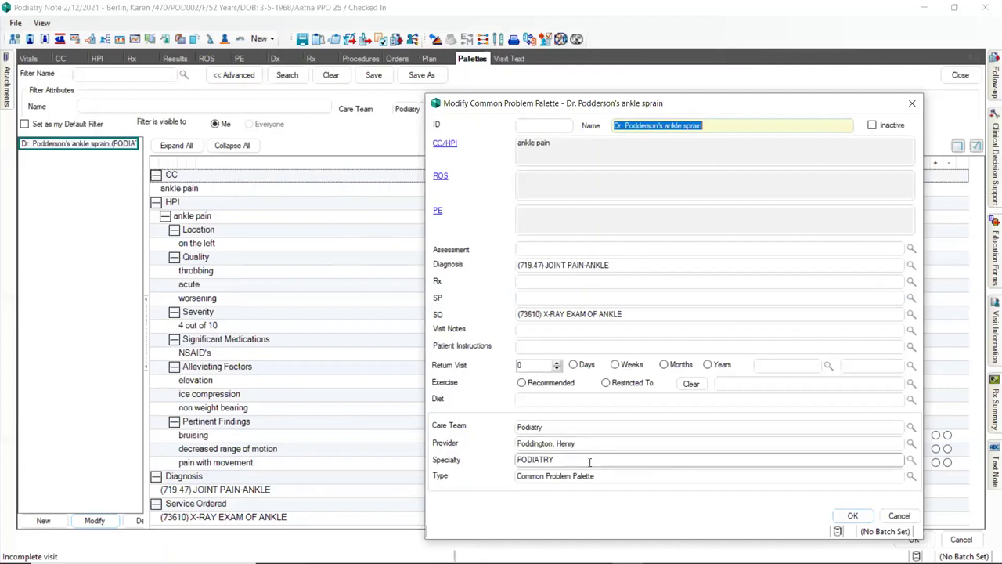
pyautogui.click(899, 516)
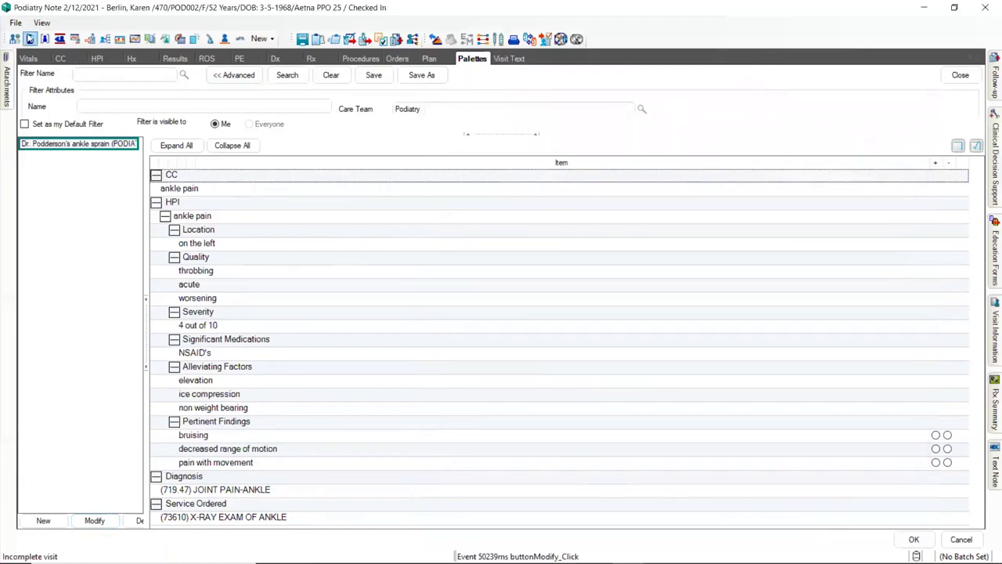
pyautogui.click(16, 23)
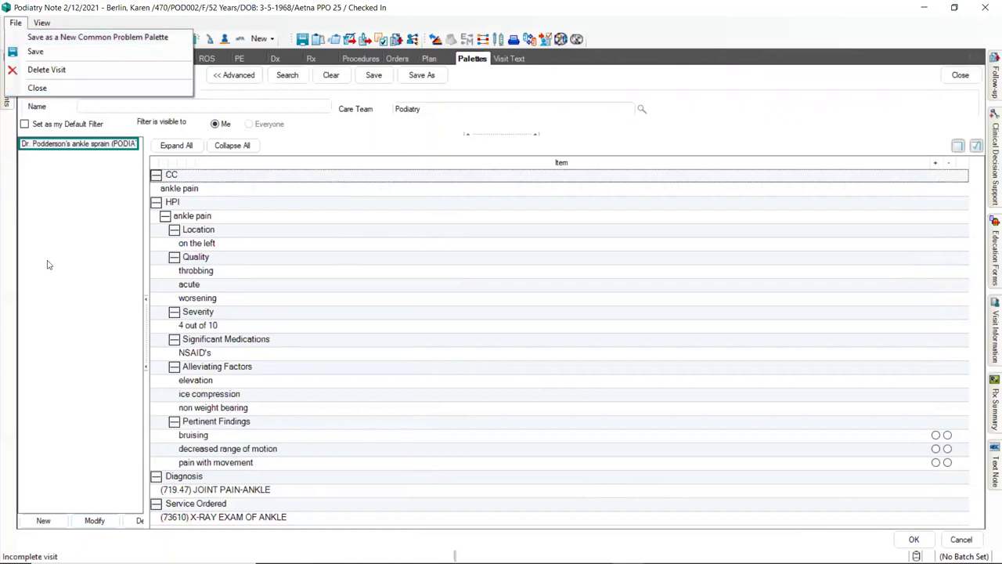
pyautogui.click(70, 208)
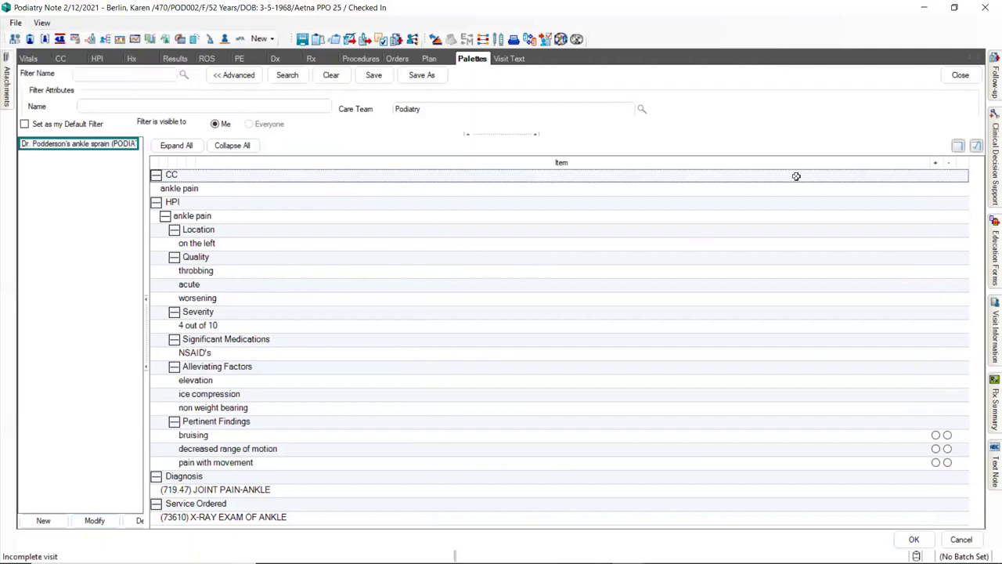
# View the follow-up information with the 7/31/2015 Podiatry Note and close it
pyautogui.click(988, 91)
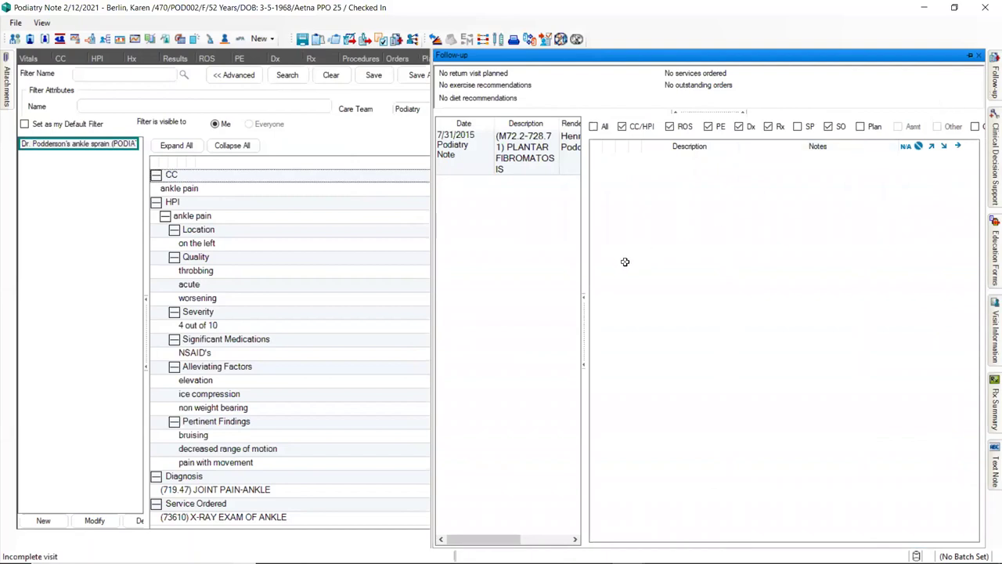
pyautogui.click(527, 136)
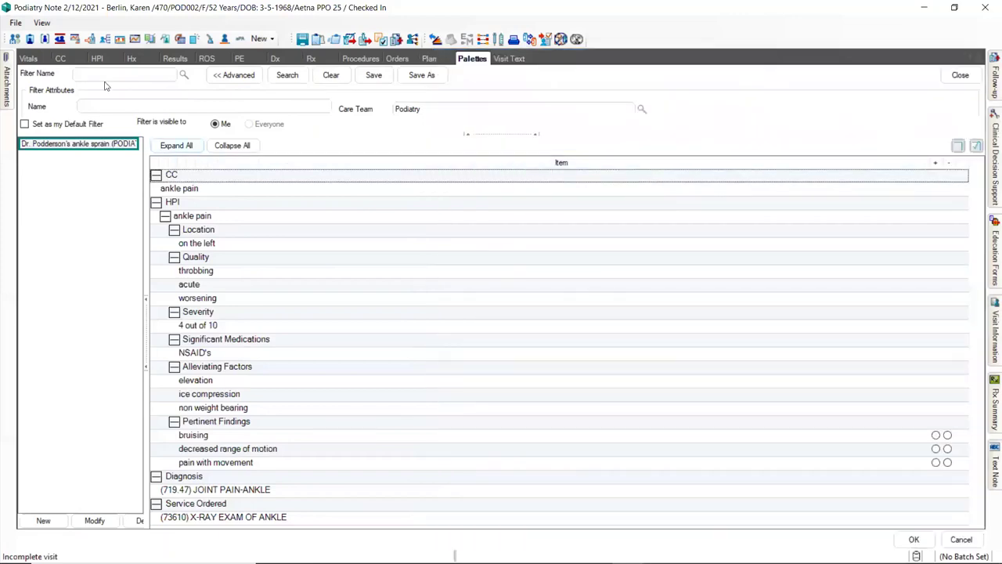
# Add foot pain from the Orthopedics symptoms as the note's chief complaint
pyautogui.click(70, 61)
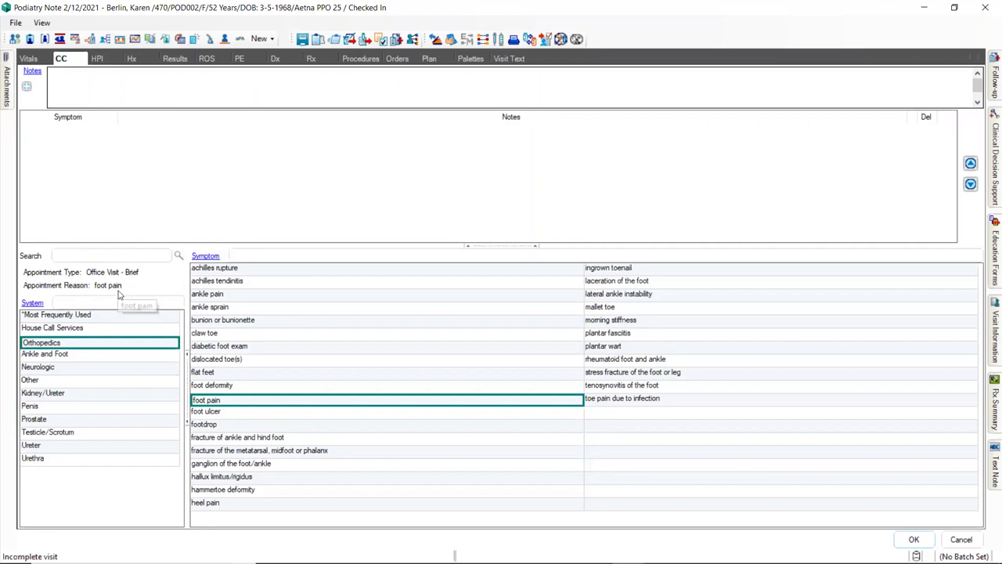
pyautogui.click(240, 400)
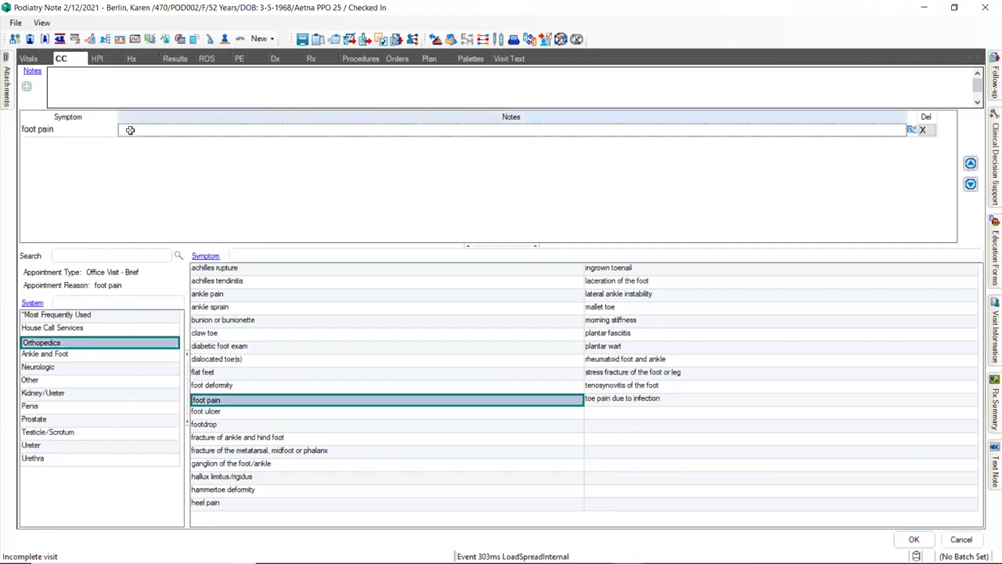
# View the HPI severity options for foot pain, then record its Quality as numbness, tingling and worsening
pyautogui.click(110, 59)
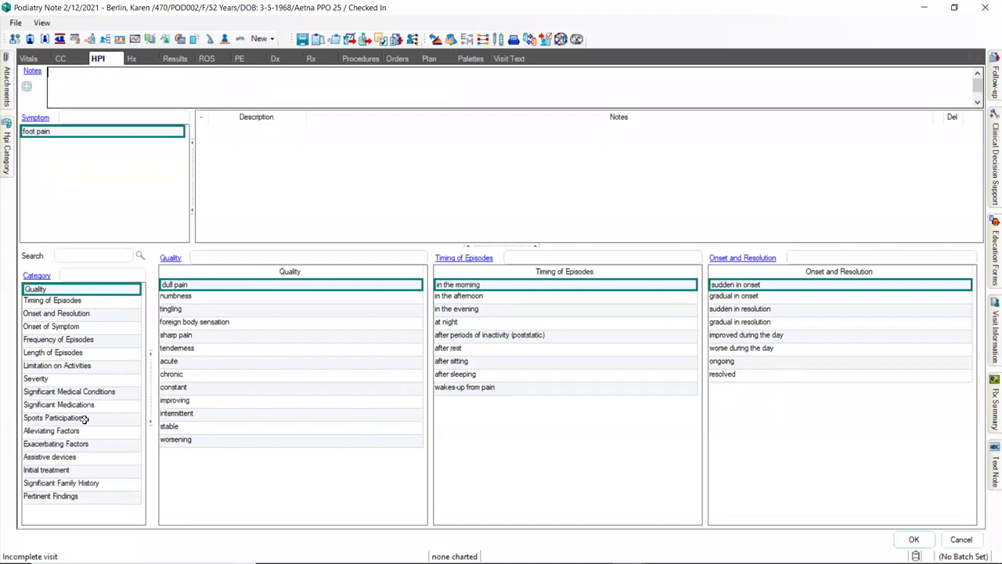
pyautogui.click(64, 380)
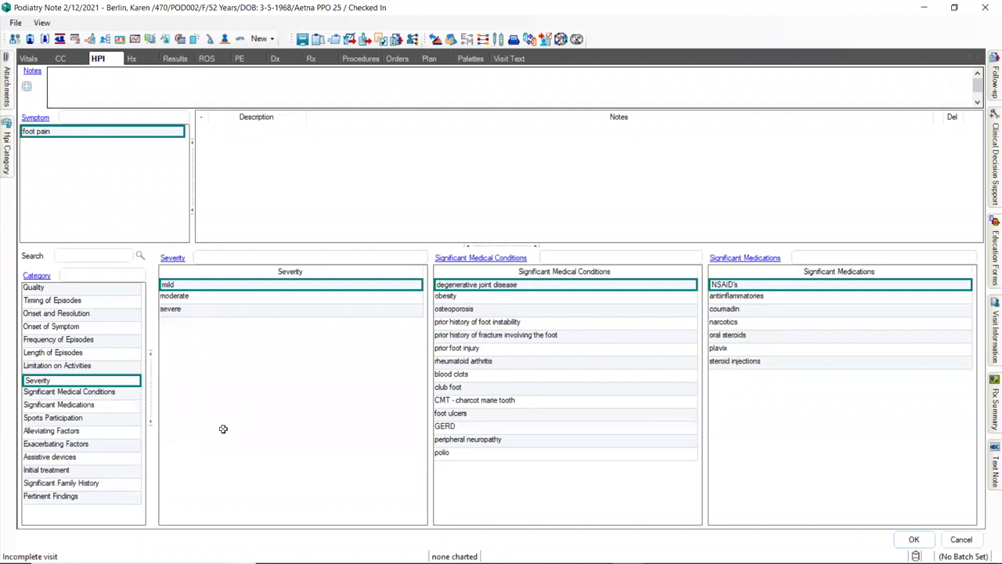
pyautogui.click(71, 291)
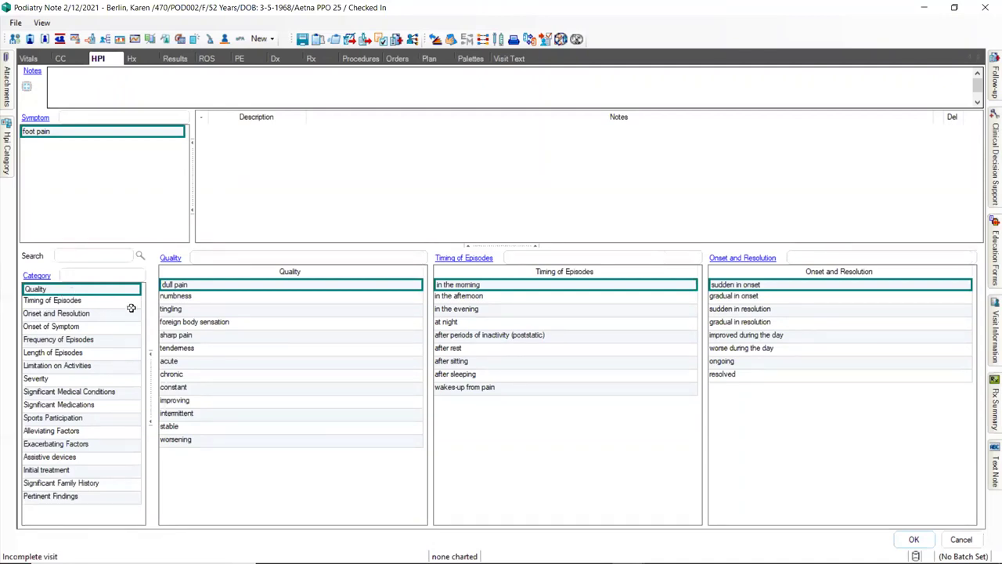
pyautogui.click(179, 298)
pyautogui.click(181, 310)
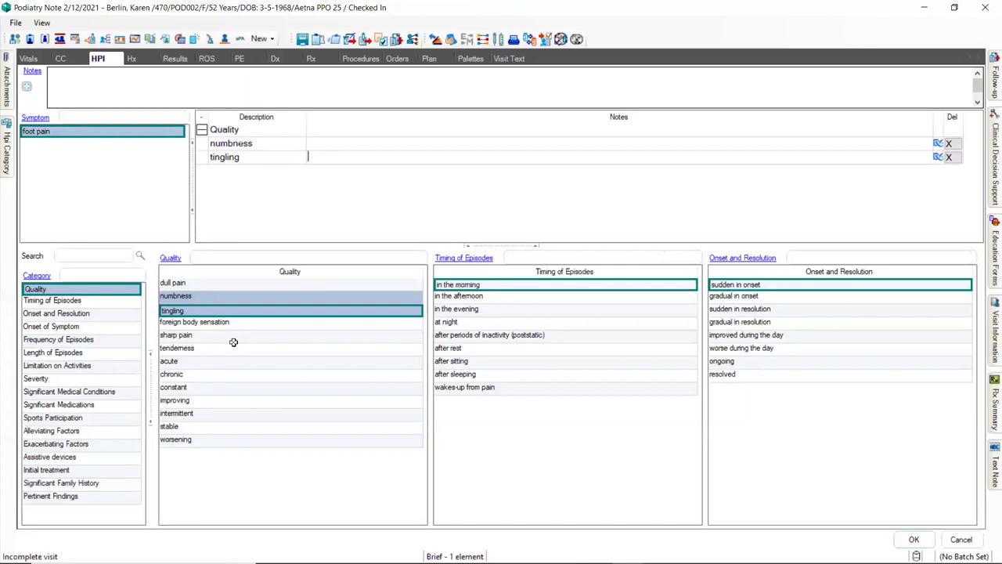
pyautogui.click(297, 444)
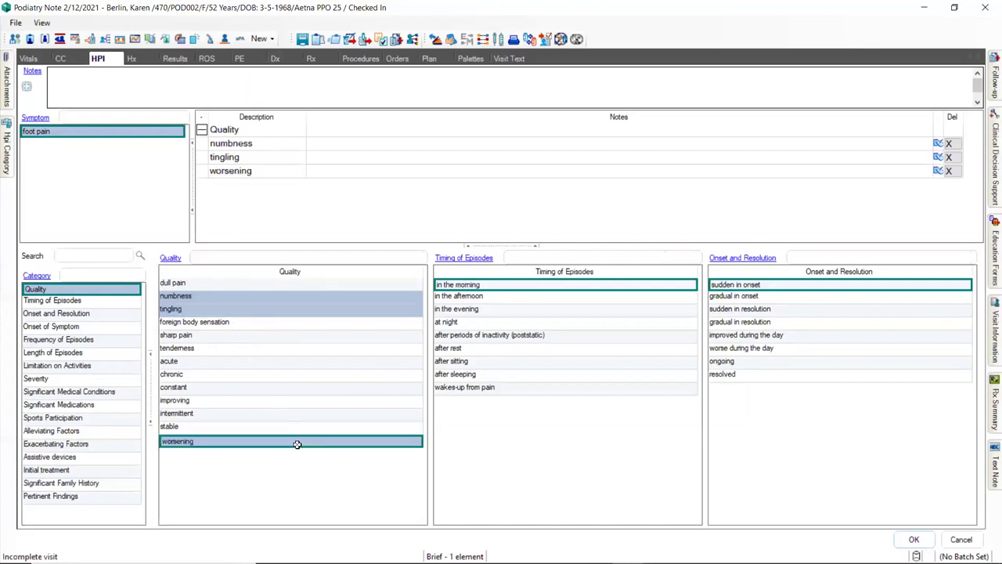
# Record the foot pain as occurring after periods of inactivity, gradual in onset, worse during the day, and starting 4-5 weeks ago
pyautogui.click(515, 337)
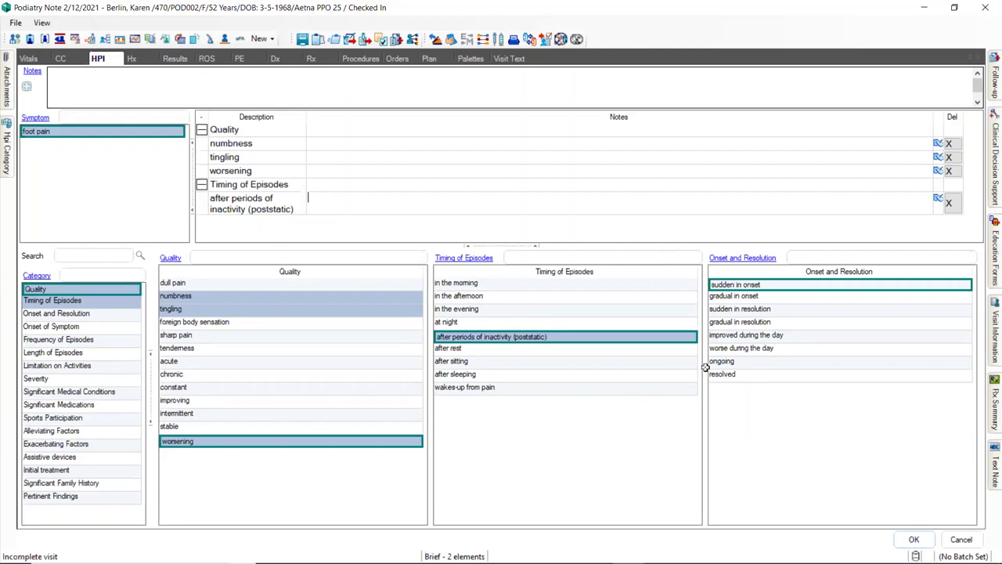
pyautogui.click(781, 298)
pyautogui.click(798, 348)
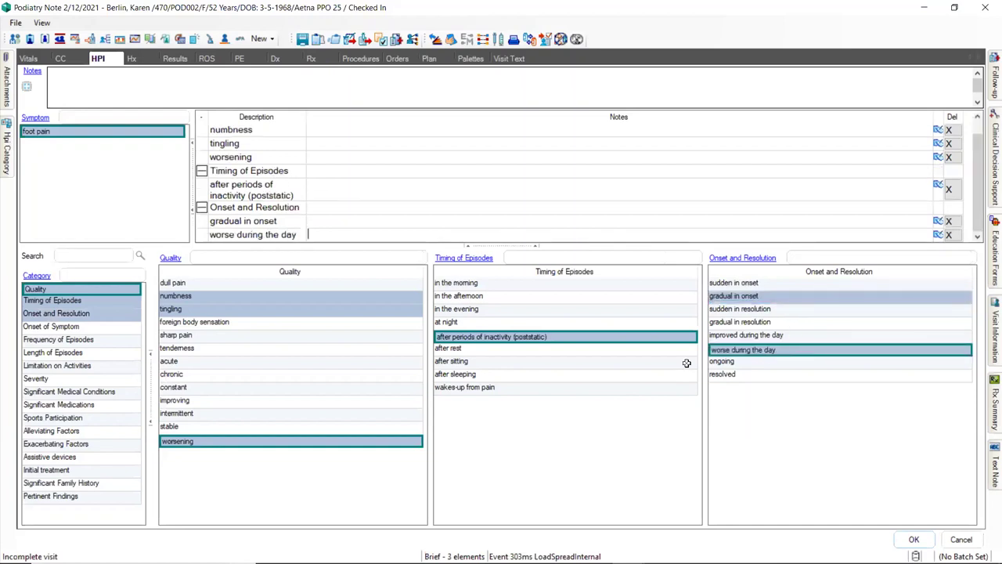
pyautogui.click(104, 329)
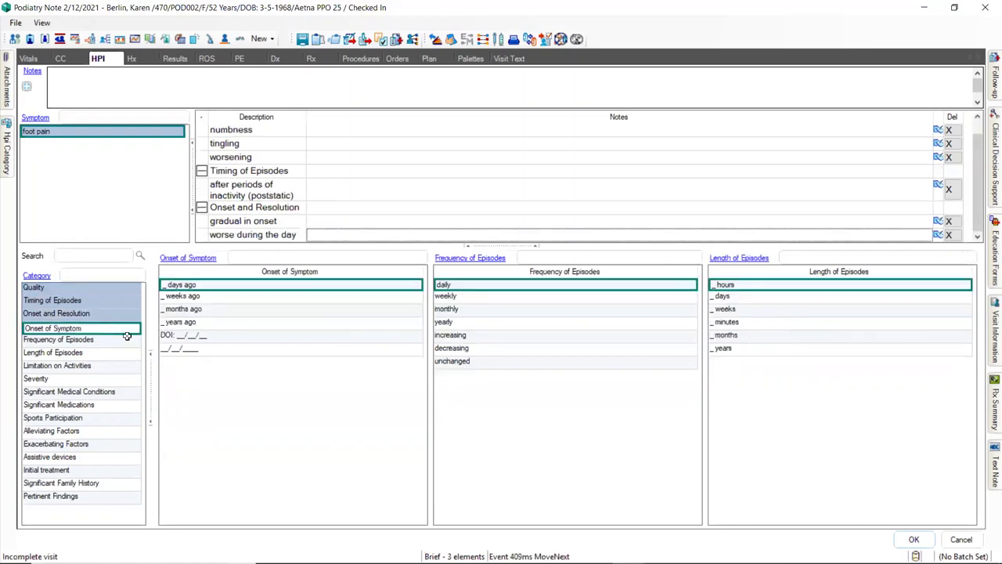
pyautogui.click(204, 299)
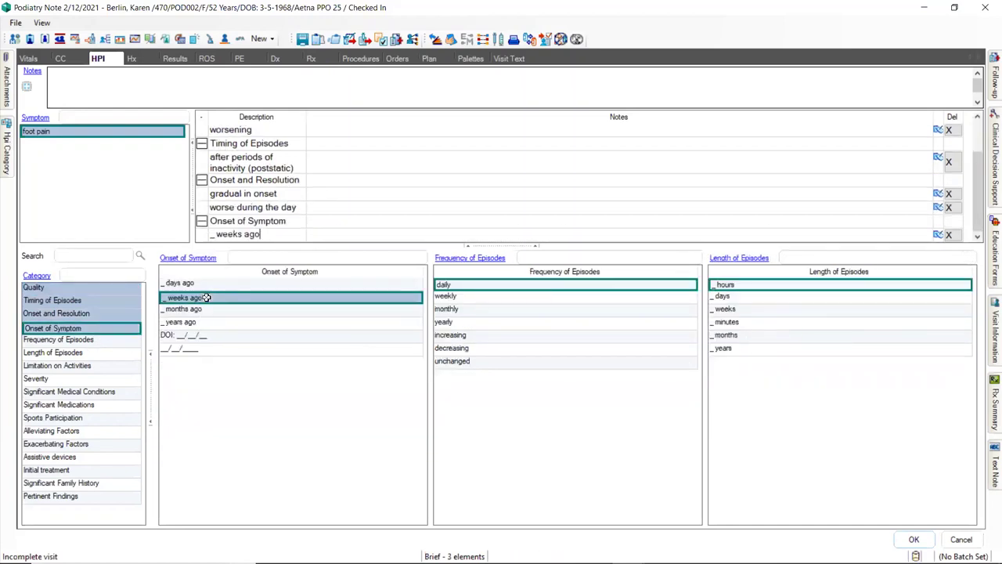
pyautogui.write('4-5')
# Record ice compression as the alleviating factor, with dorsiflexion and plantar flexion of the foot as exacerbating factors
pyautogui.click(88, 431)
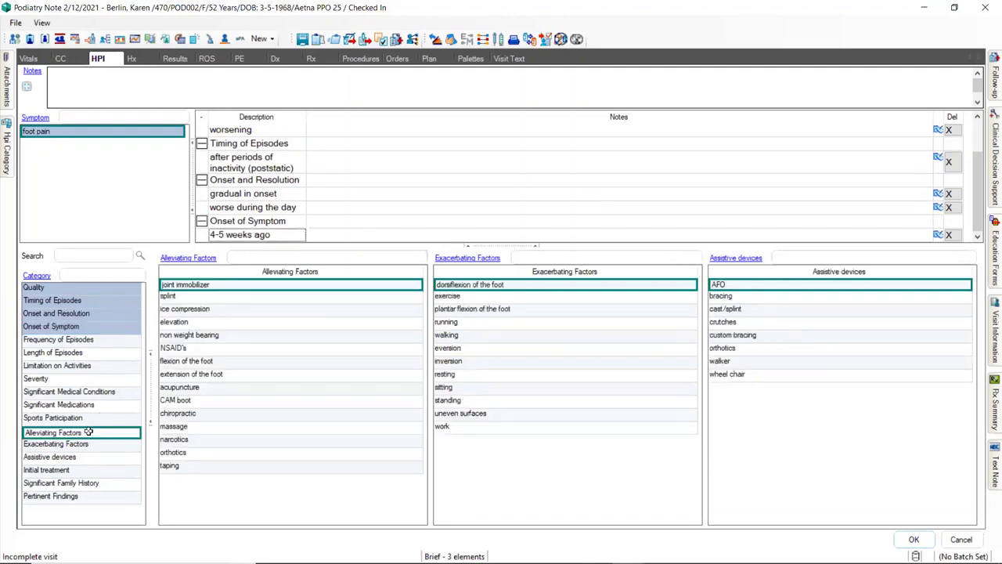
pyautogui.click(185, 311)
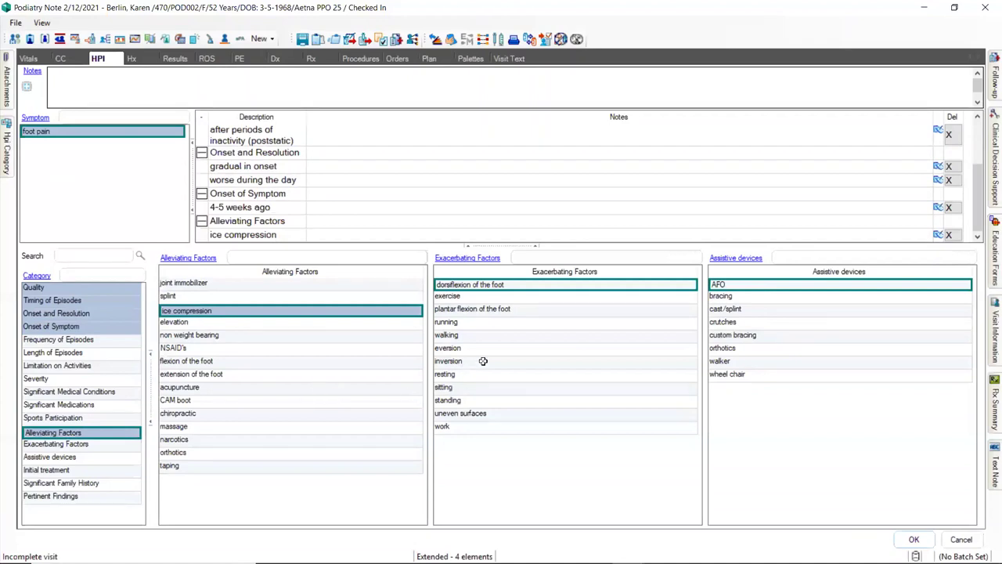
pyautogui.click(485, 285)
pyautogui.click(480, 310)
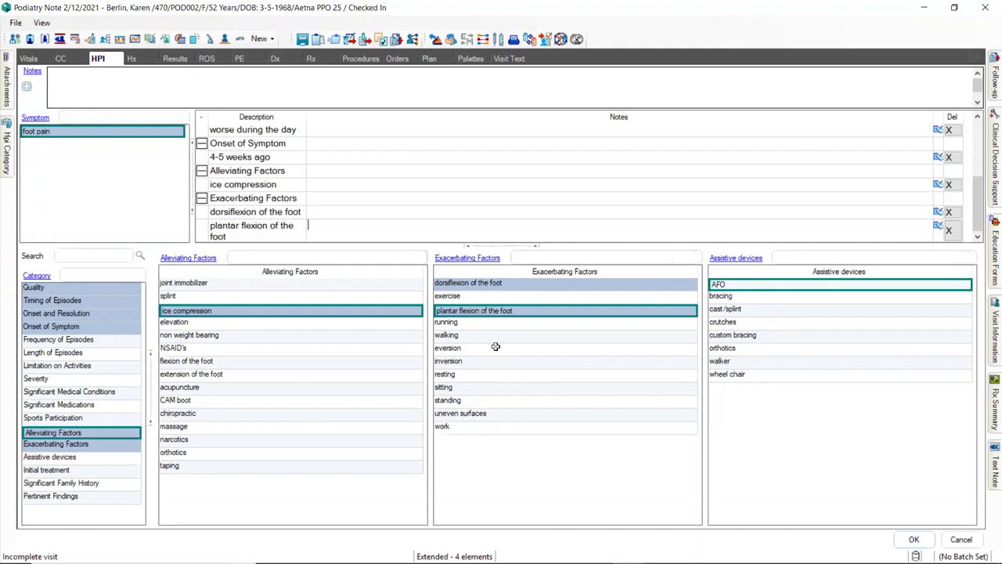
# Import the patient questionnaire into the review of systems and look through the imported symptoms
pyautogui.click(211, 59)
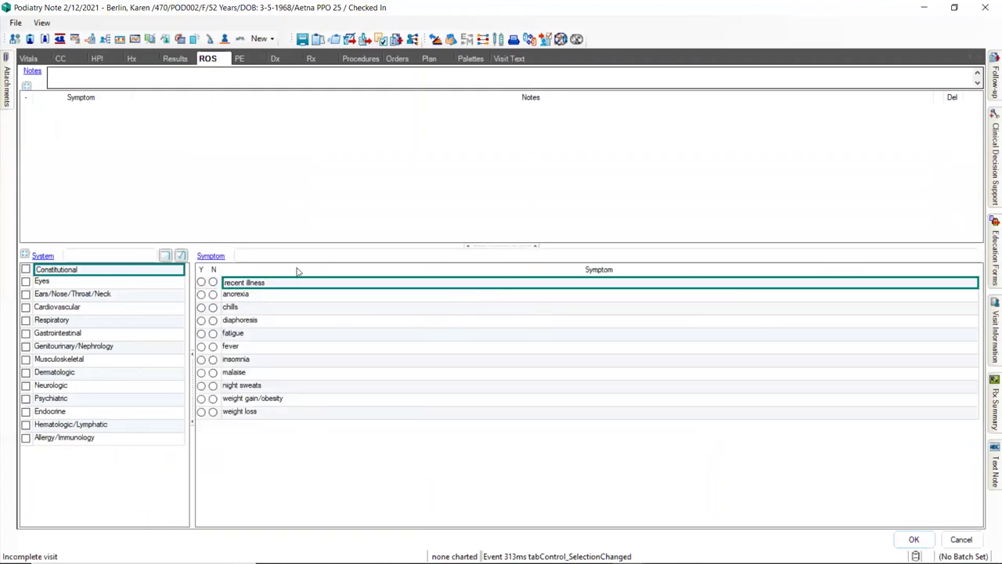
pyautogui.click(546, 41)
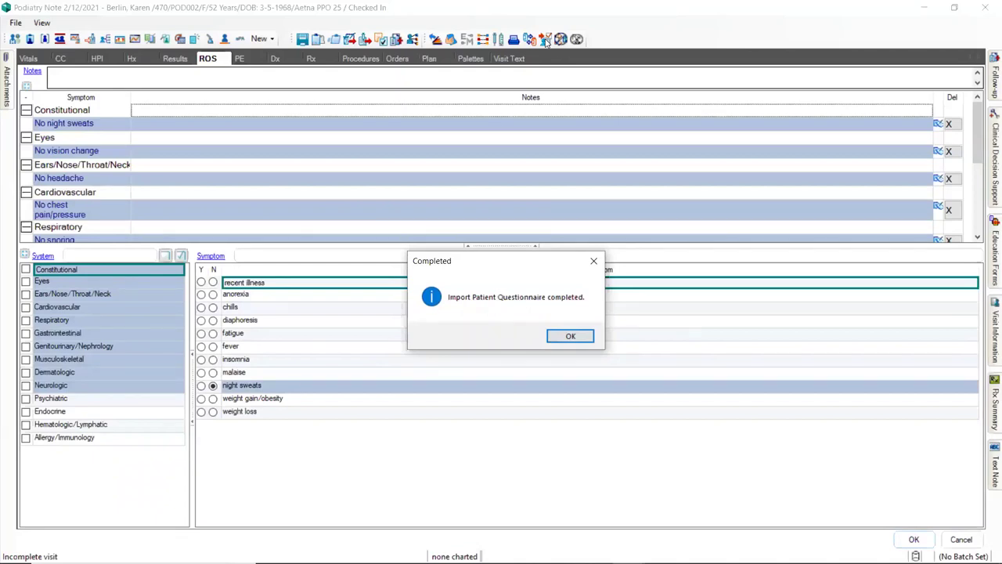
pyautogui.click(559, 338)
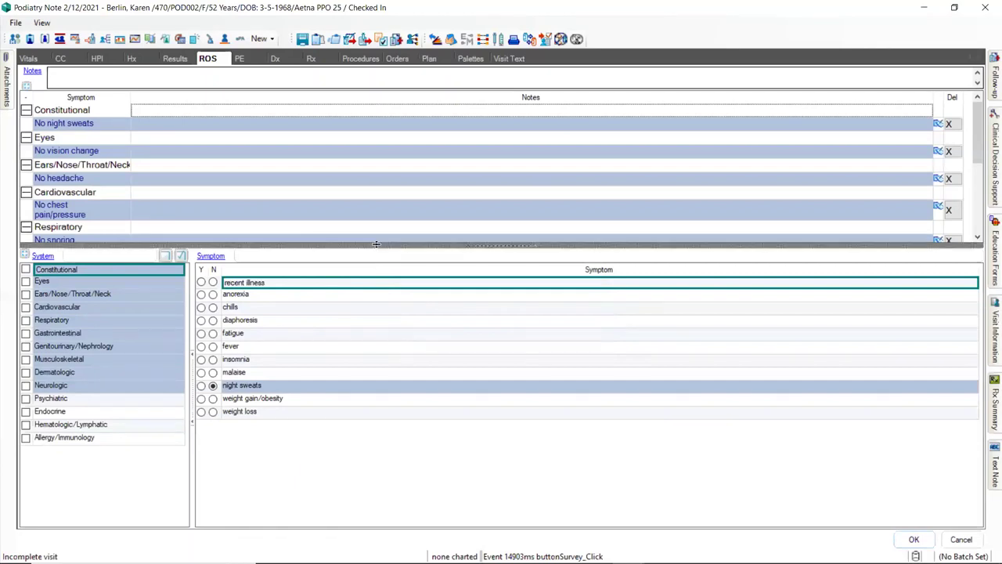
pyautogui.moveTo(376, 245); pyautogui.dragTo(379, 284)
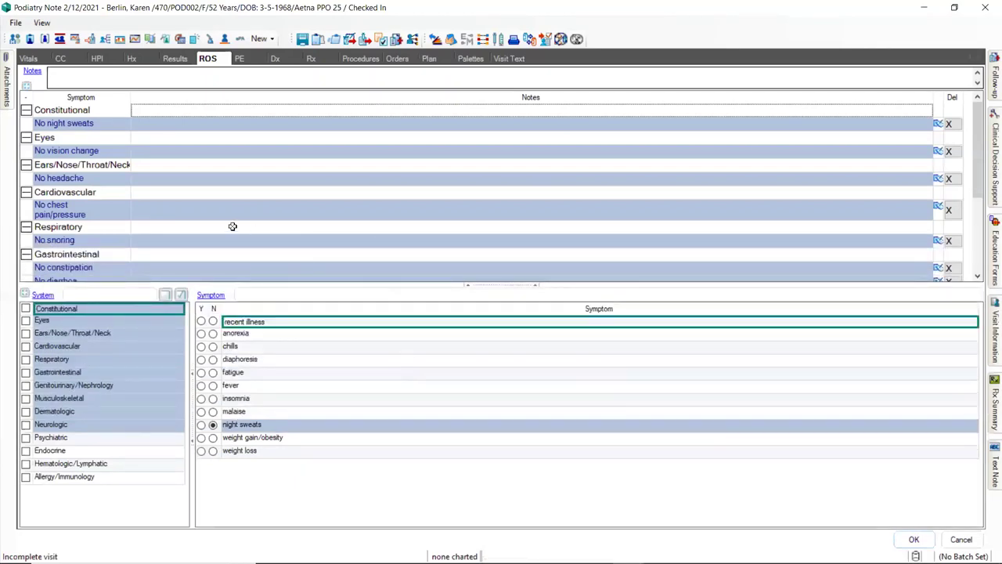
pyautogui.scroll(-3, 232, 227)
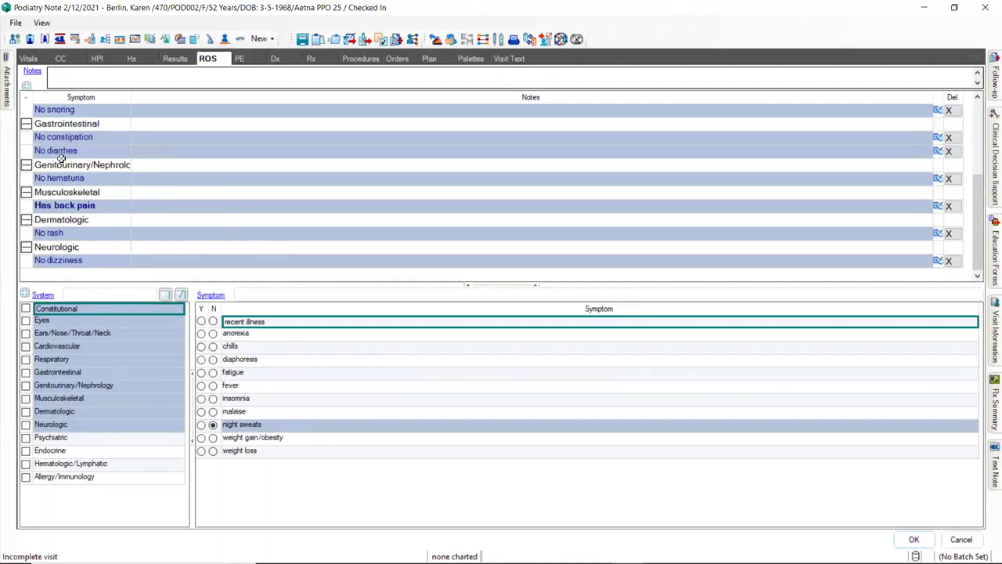
# Add stiffness as a present musculoskeletal symptom in the review of systems, with the note "left foot"
pyautogui.click(96, 400)
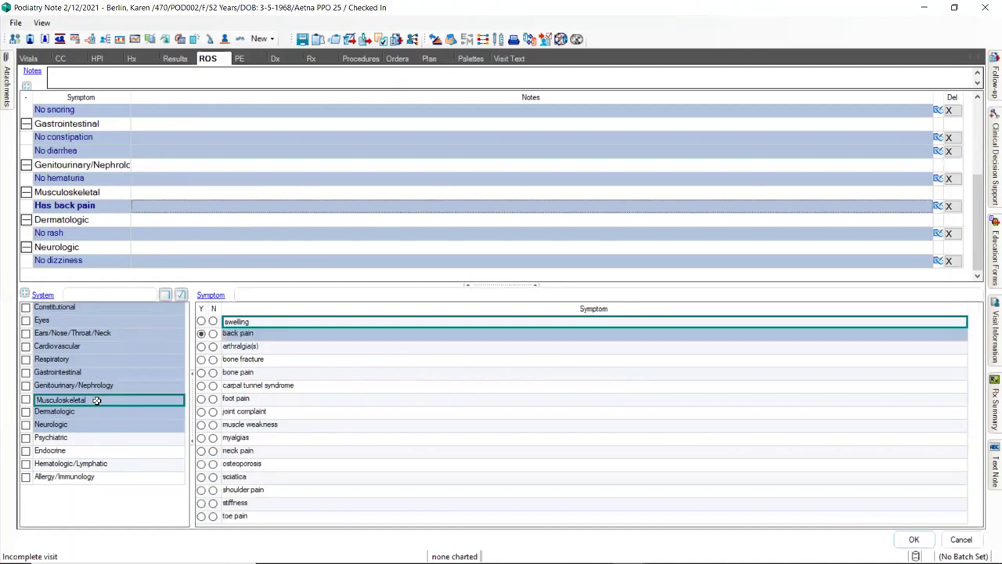
pyautogui.click(201, 502)
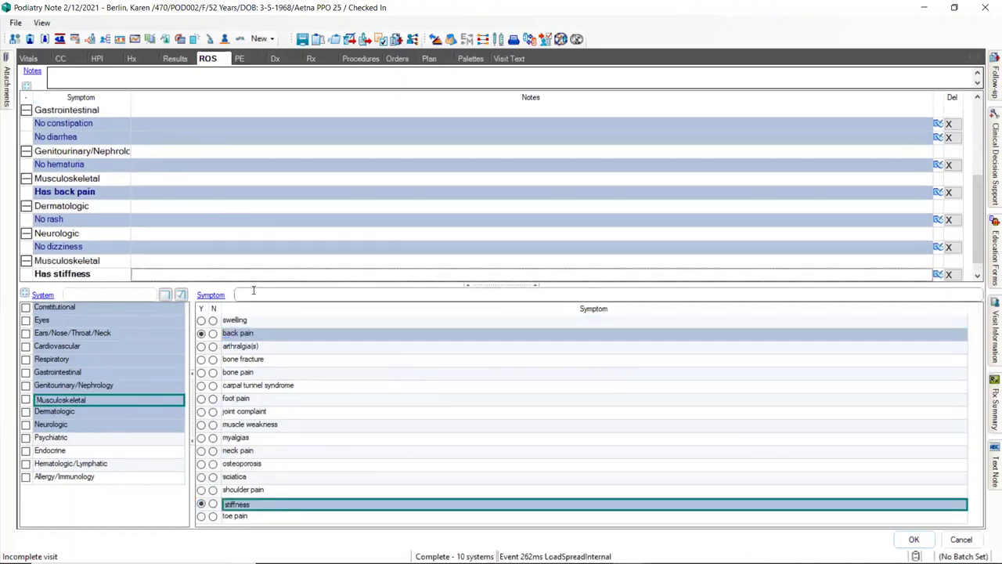
pyautogui.click(179, 275)
pyautogui.write('left ft')
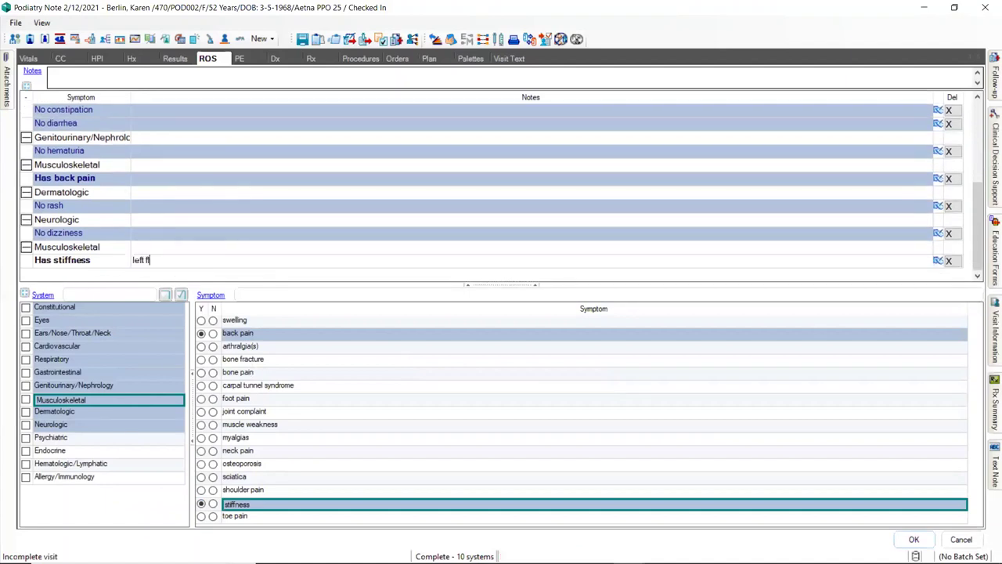
pyautogui.write('oot')
# Chart the default normal findings for the Full Exam - Podiatry physical exam
pyautogui.click(249, 61)
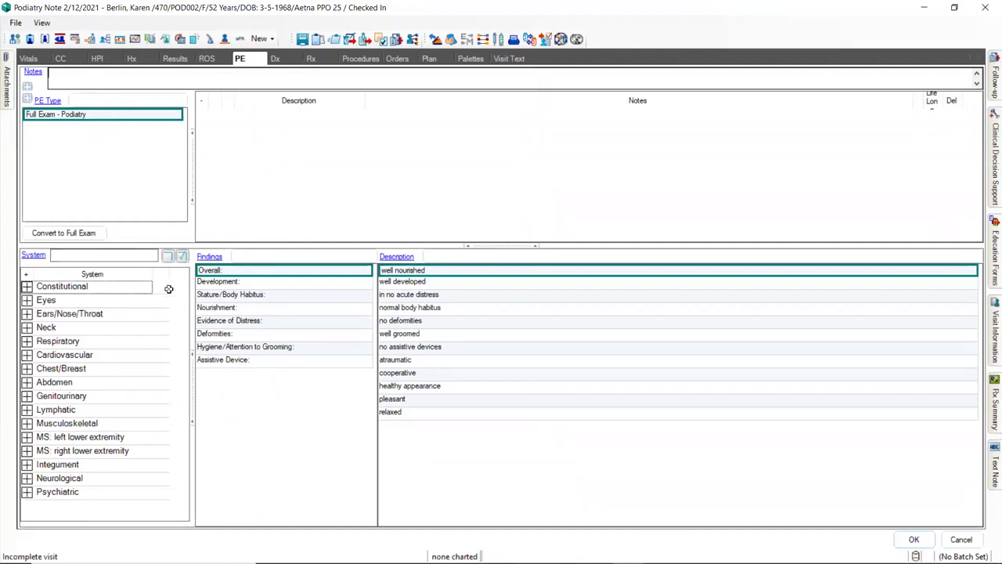
pyautogui.click(182, 259)
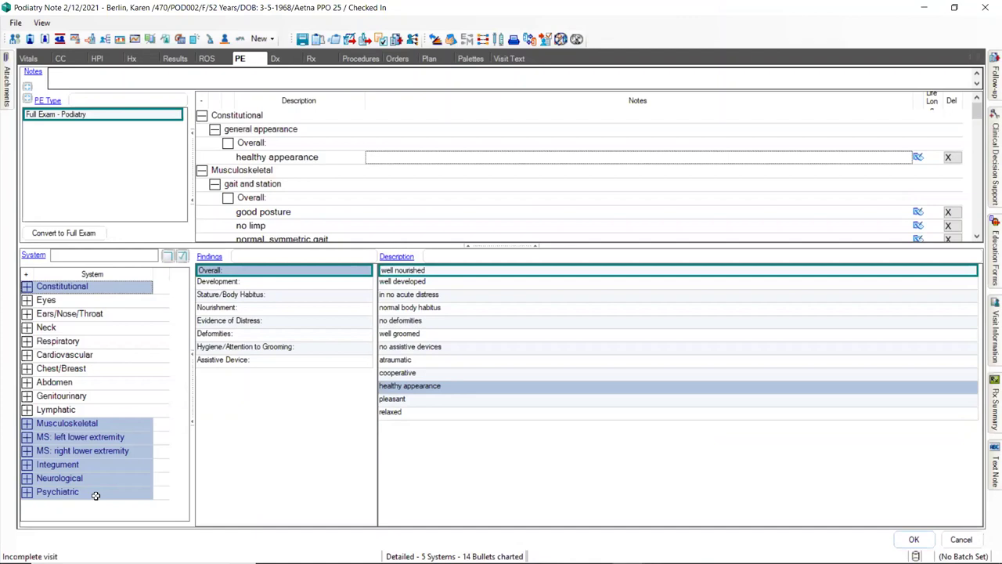
# Replace the left foot's normal inspection and palpation findings with redness and swelling, and view the left rearfoot range-of-motion options
pyautogui.click(28, 437)
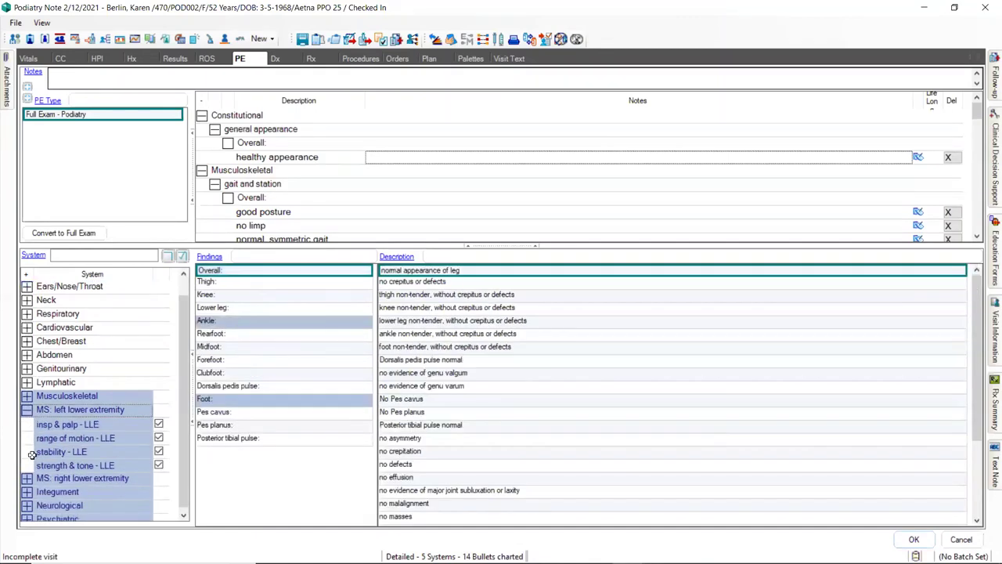
pyautogui.click(83, 426)
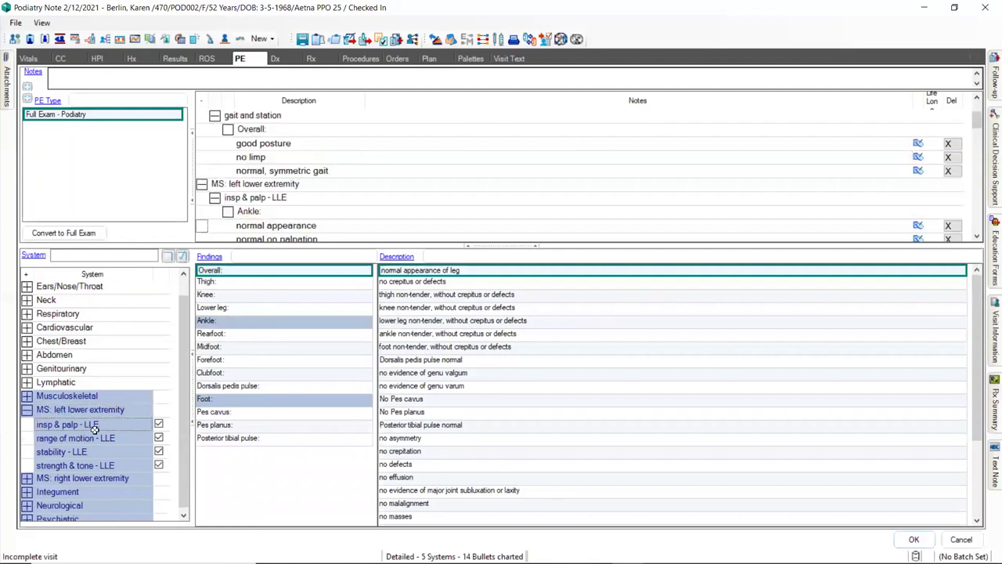
pyautogui.click(245, 400)
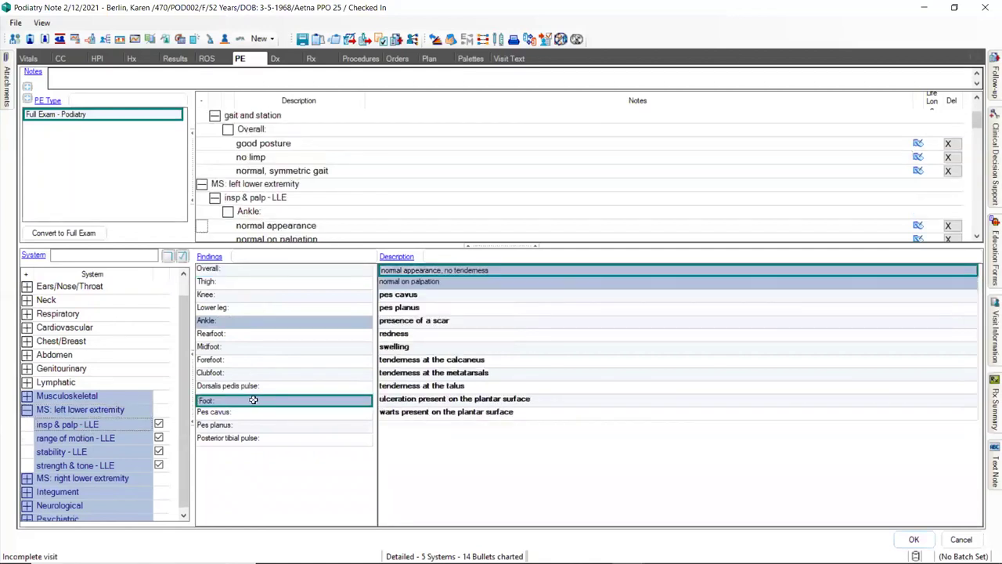
pyautogui.click(443, 280)
pyautogui.click(409, 335)
pyautogui.click(406, 348)
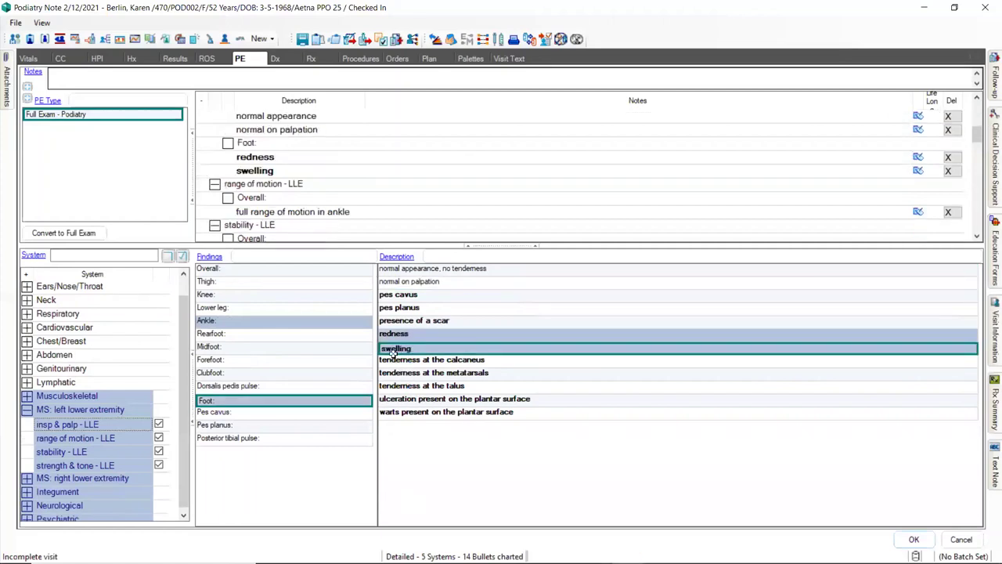
pyautogui.click(88, 439)
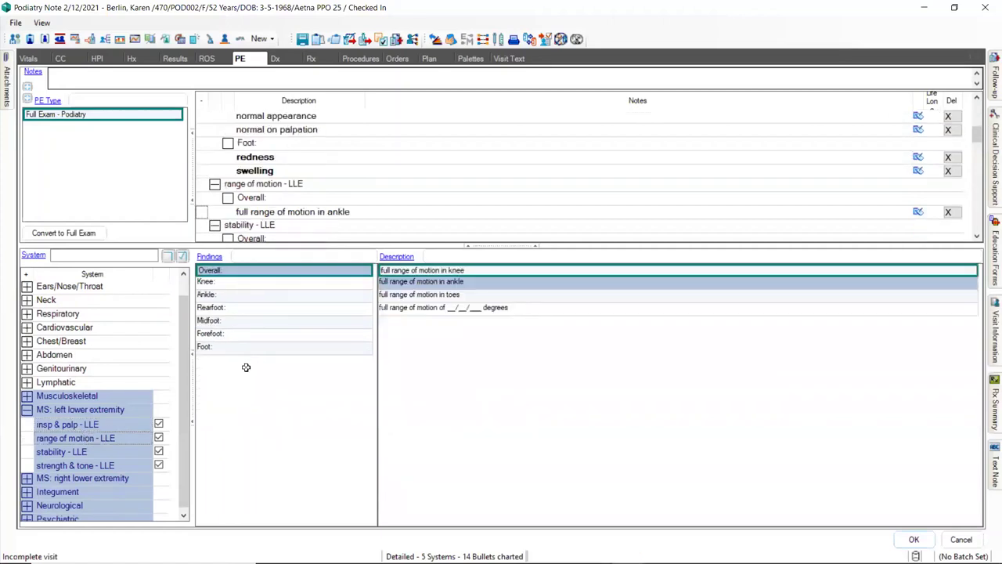
pyautogui.click(296, 307)
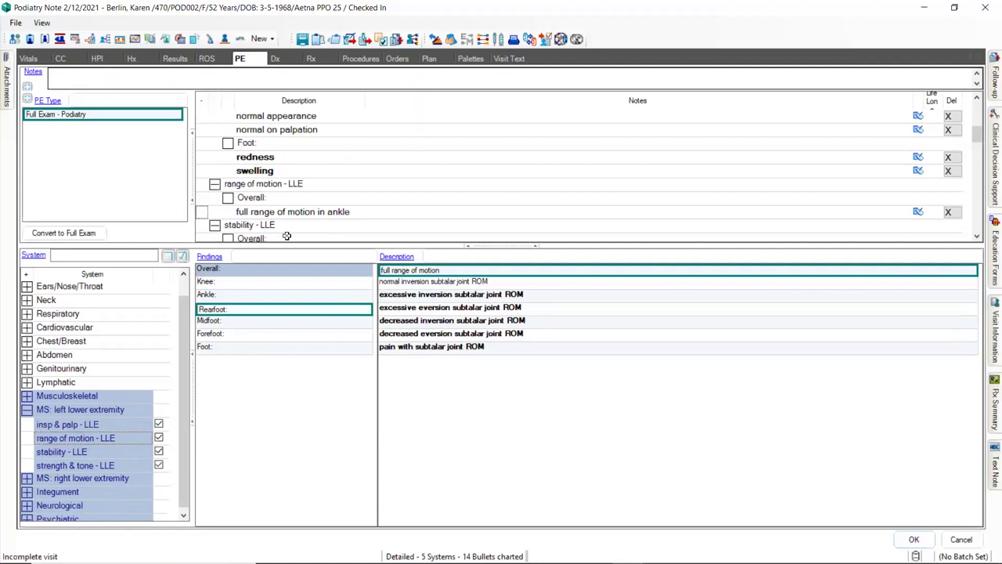
# Browse the frequently used diagnoses, and add (M72.2-728.71) PLANTAR FIBROMATOSIS to the visit from the patient's own diagnosis list
pyautogui.click(284, 61)
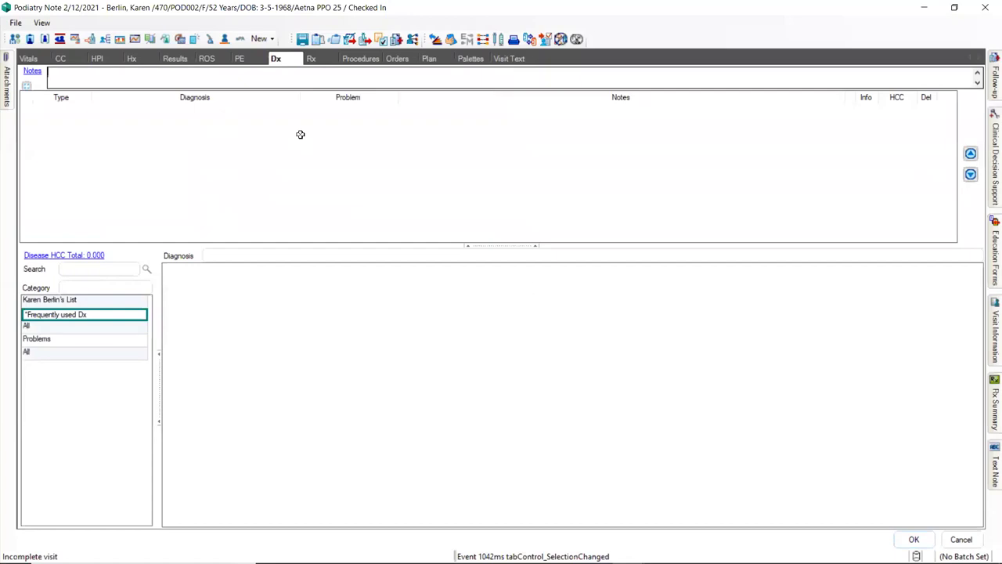
pyautogui.click(121, 301)
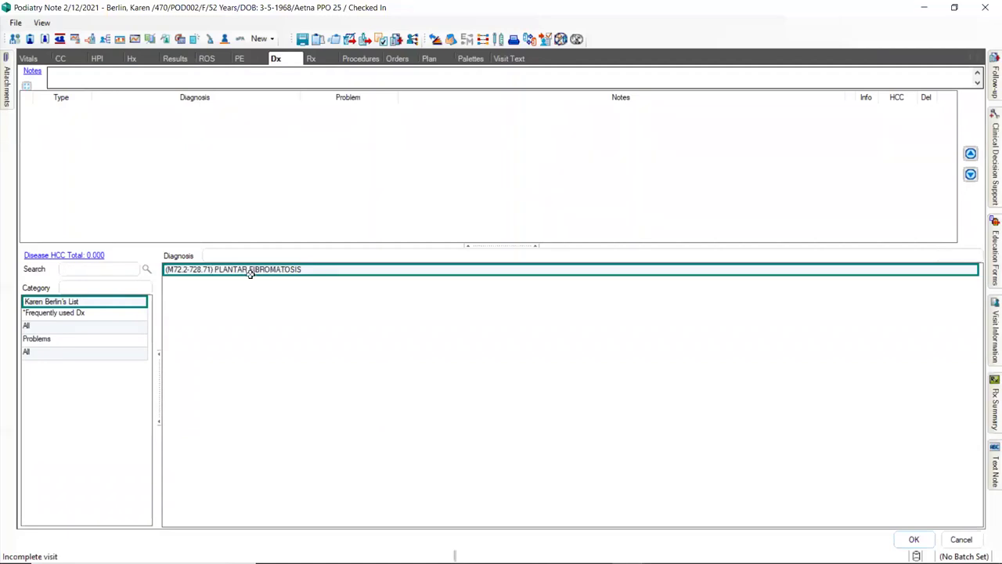
pyautogui.click(88, 327)
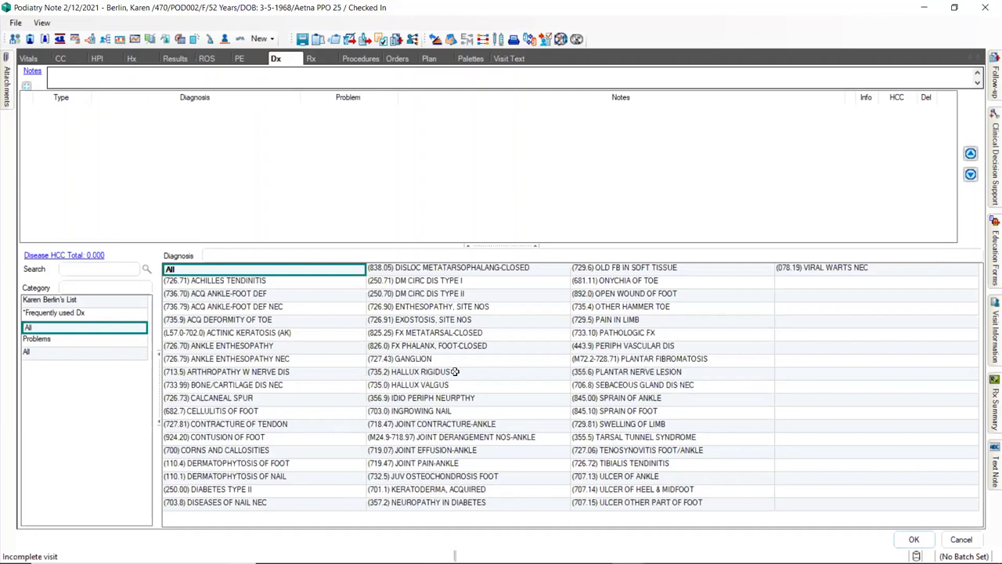
pyautogui.click(130, 305)
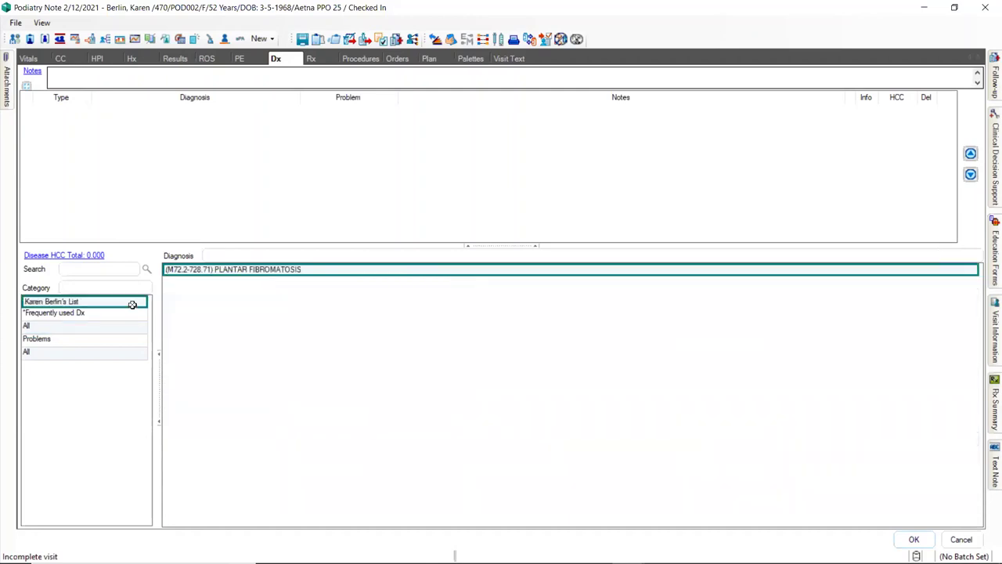
pyautogui.click(223, 270)
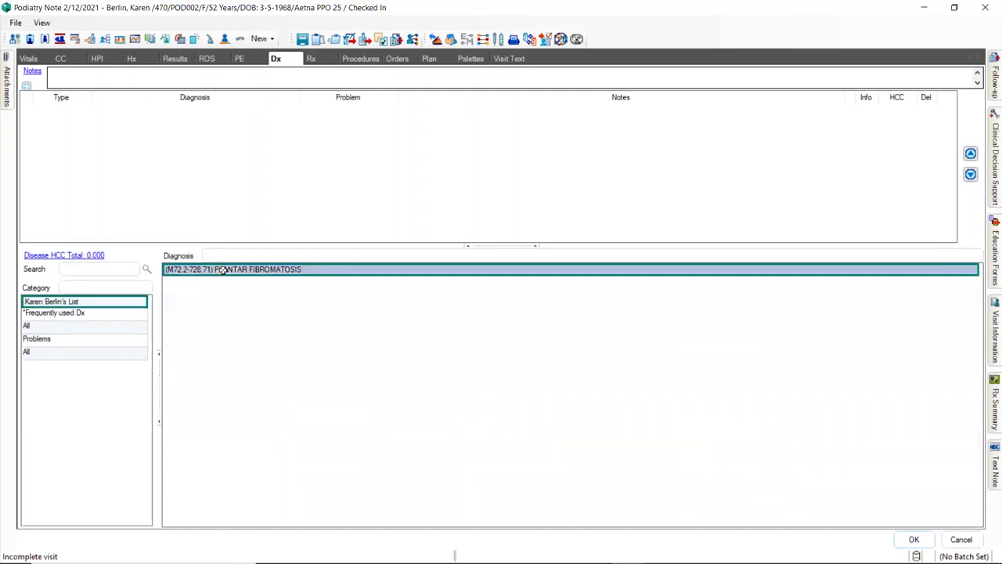
pyautogui.doubleClick(223, 269)
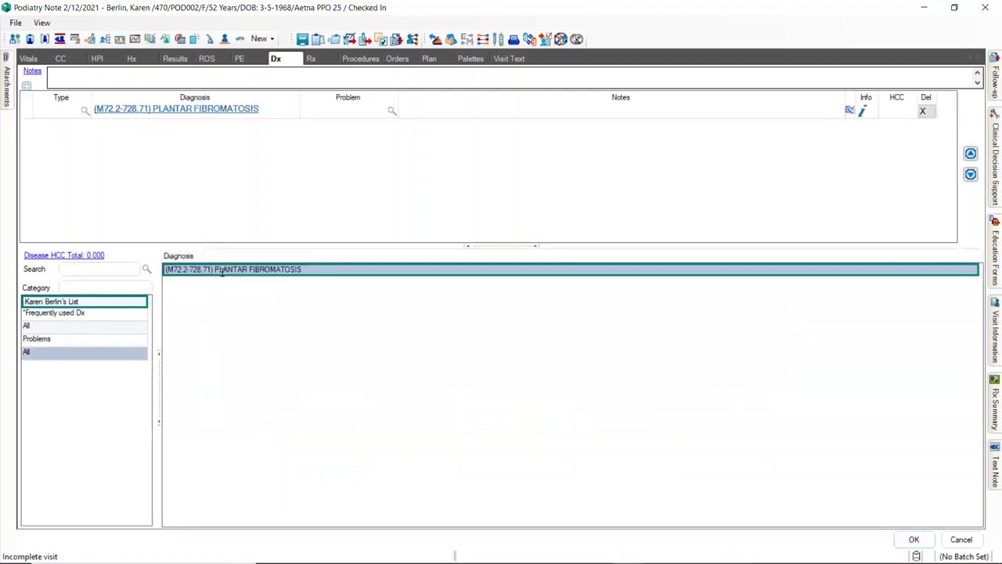
# Examine the alternative IMO terms for the plantar fibromatosis diagnosis and leave the search without selecting one
pyautogui.click(163, 109)
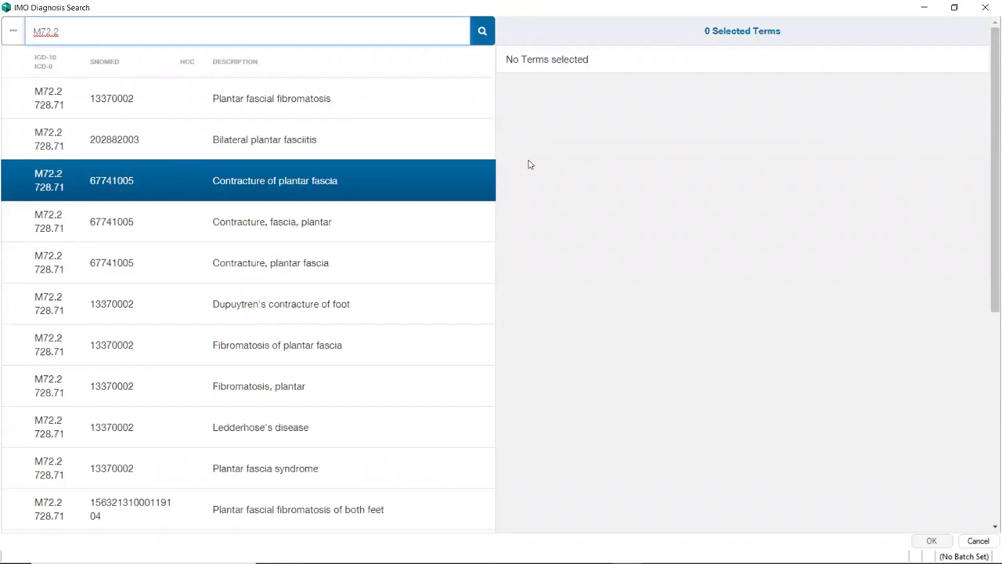
pyautogui.scroll(-3, 467, 248)
pyautogui.scroll(-1, 467, 249)
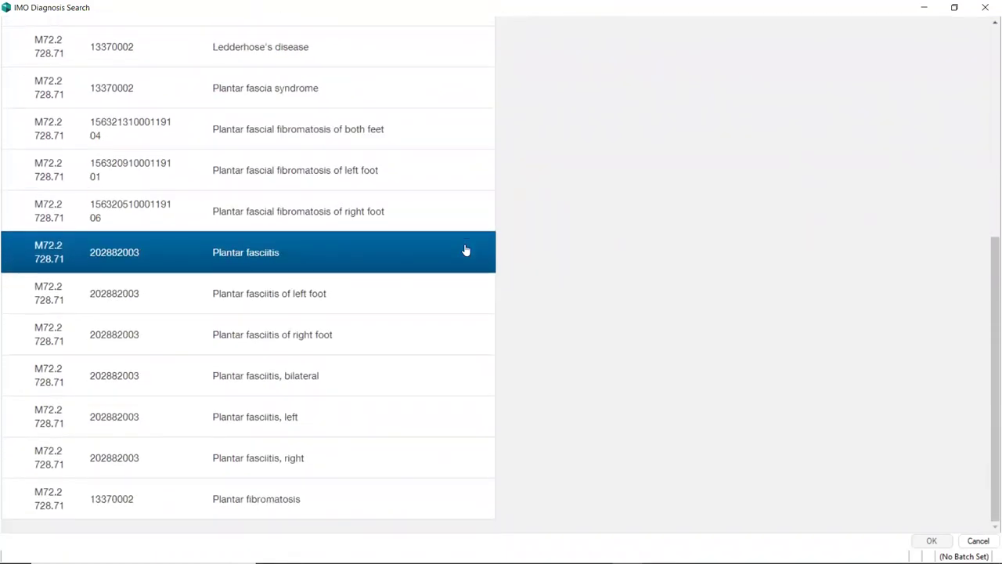
pyautogui.scroll(4, 466, 249)
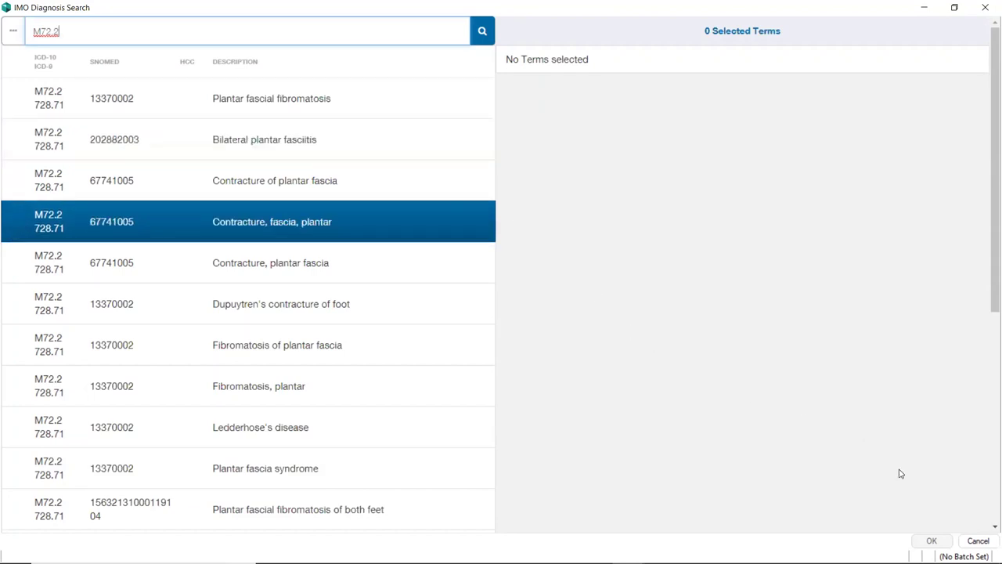
pyautogui.click(978, 540)
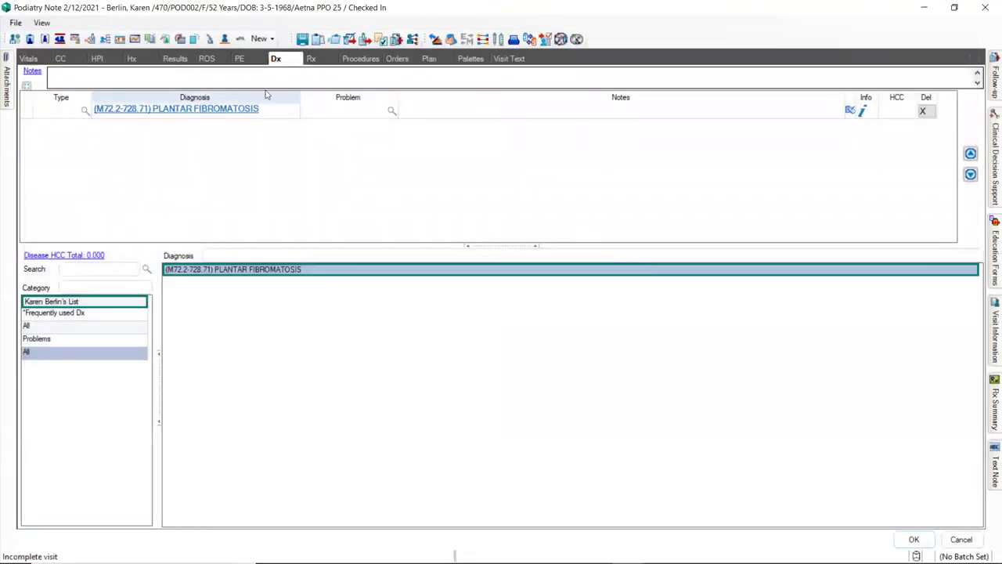
pyautogui.click(312, 60)
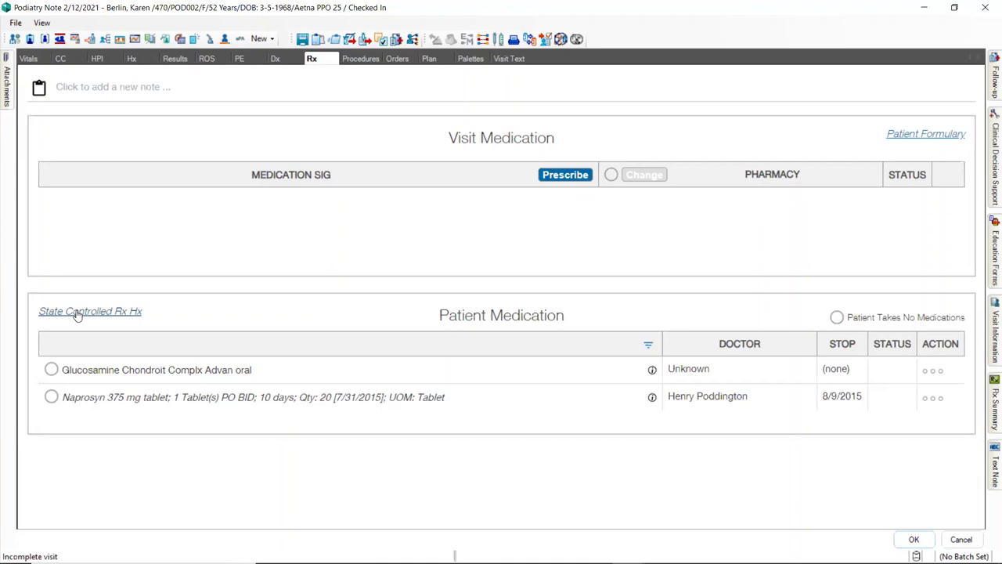
pyautogui.click(564, 176)
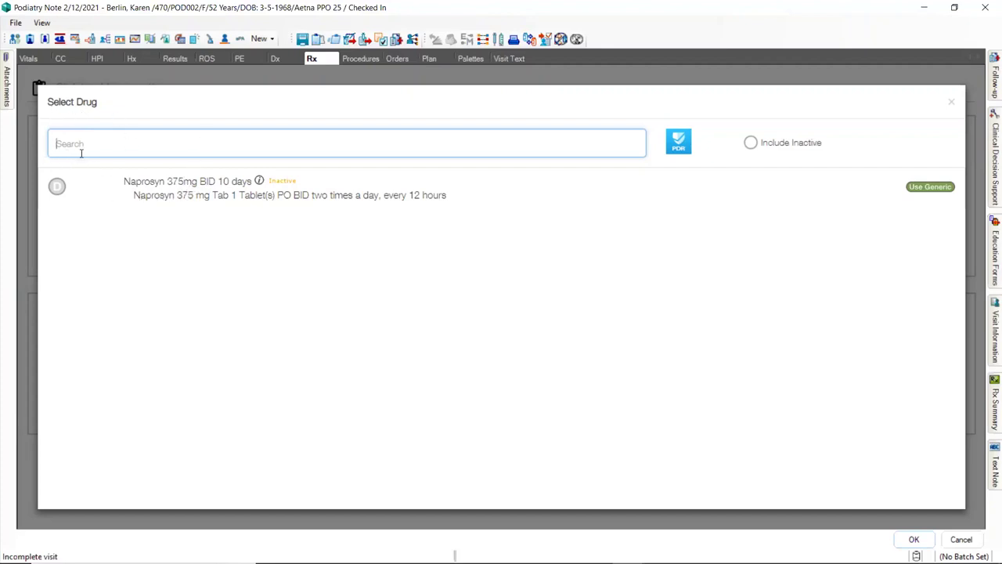
pyautogui.click(127, 193)
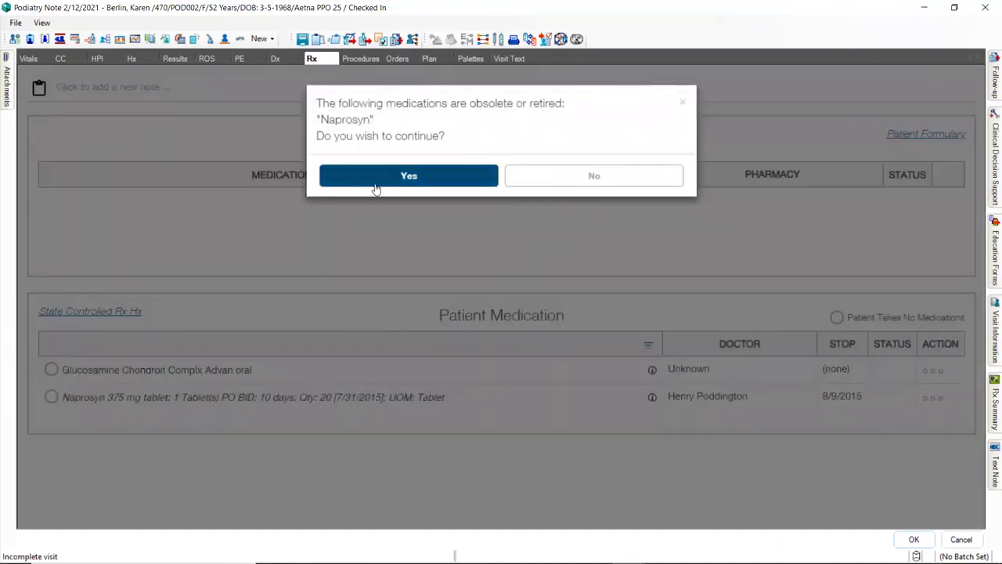
pyautogui.click(548, 177)
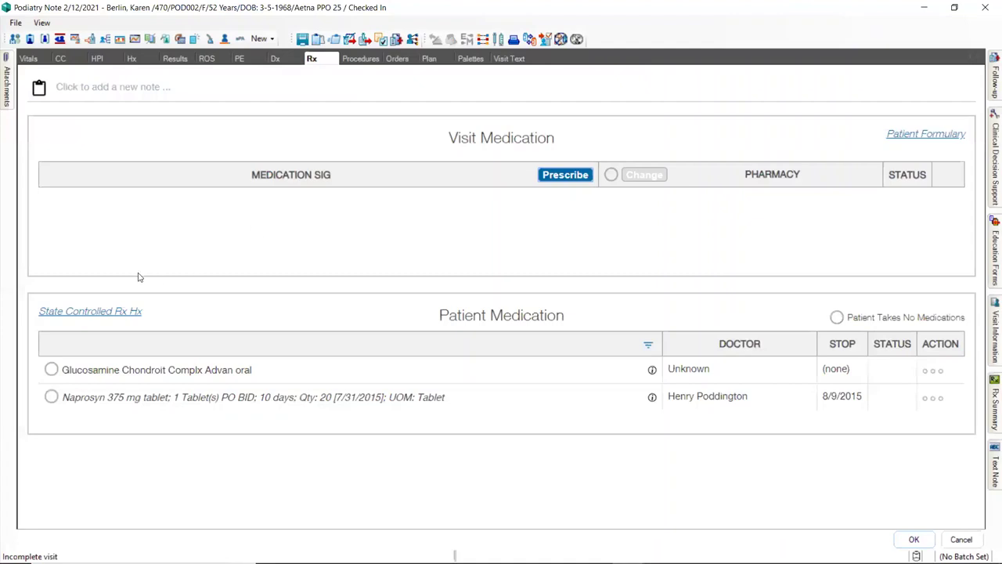
# Prescribe the naproxen 250 mg tablet using the default dosing suggestion of 1 tablet by oral route 2 times per day with food
pyautogui.click(570, 175)
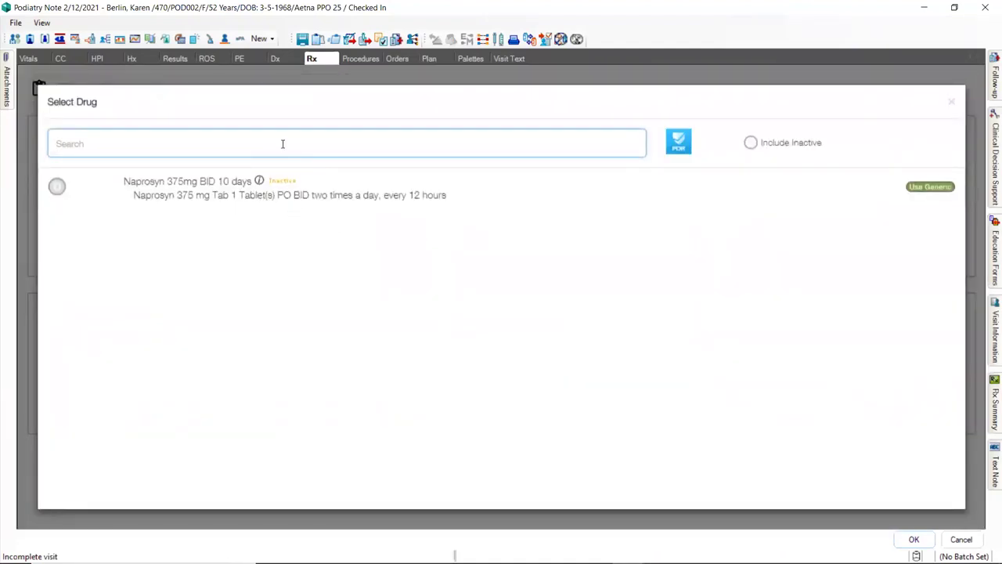
pyautogui.write('naprox')
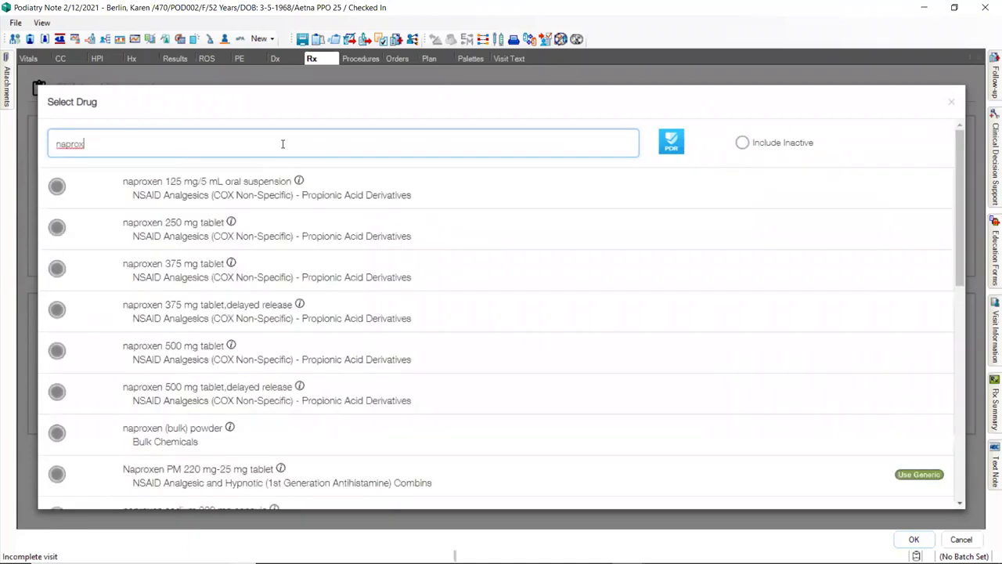
pyautogui.click(159, 225)
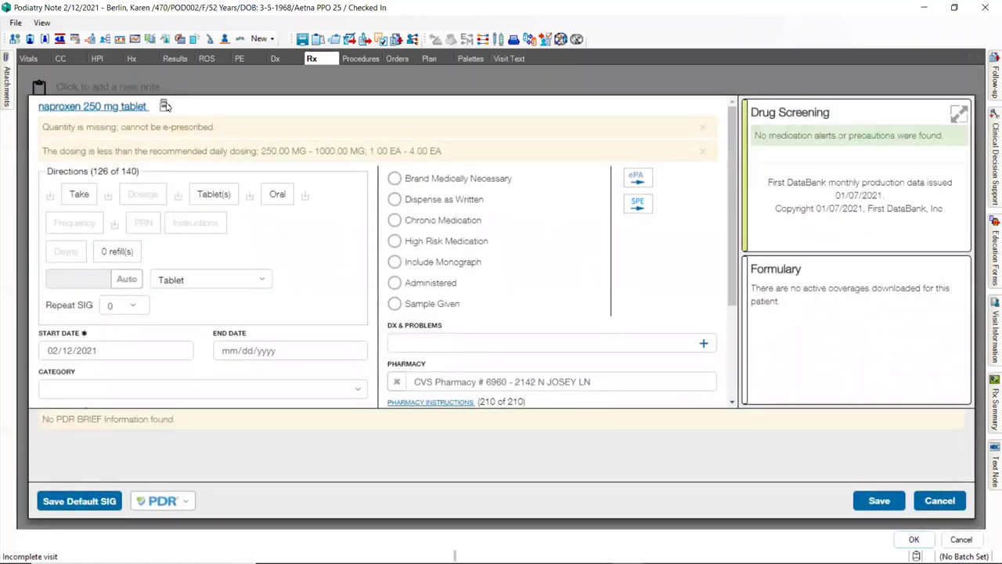
pyautogui.click(165, 107)
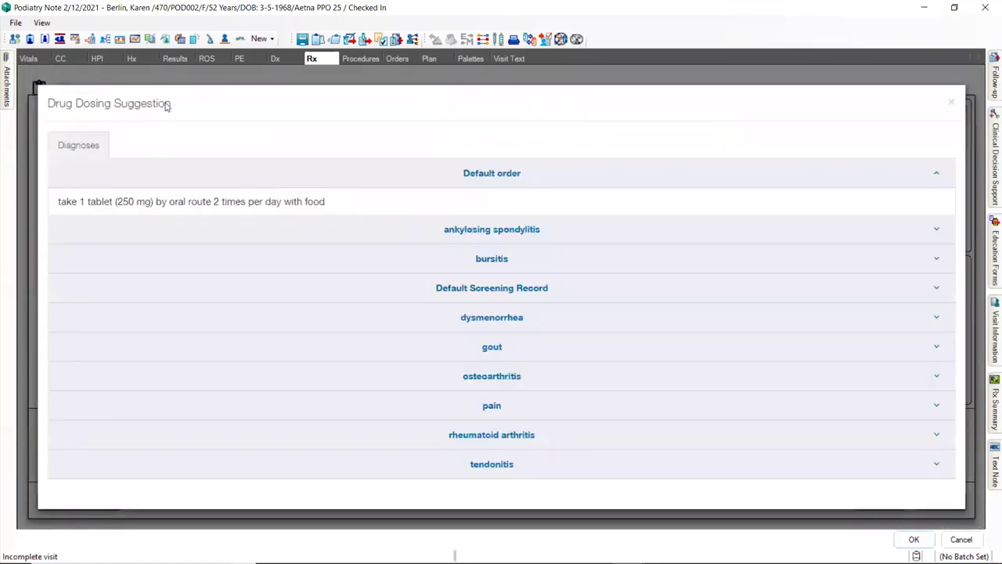
pyautogui.click(213, 206)
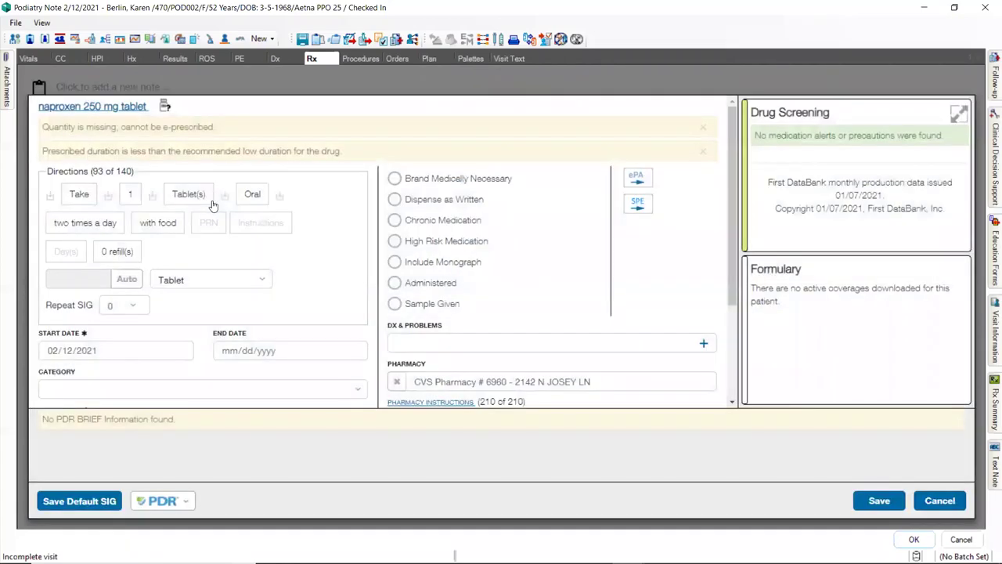
# Set the naproxen prescription's duration to 14 days and save it to the visit medications
pyautogui.click(80, 195)
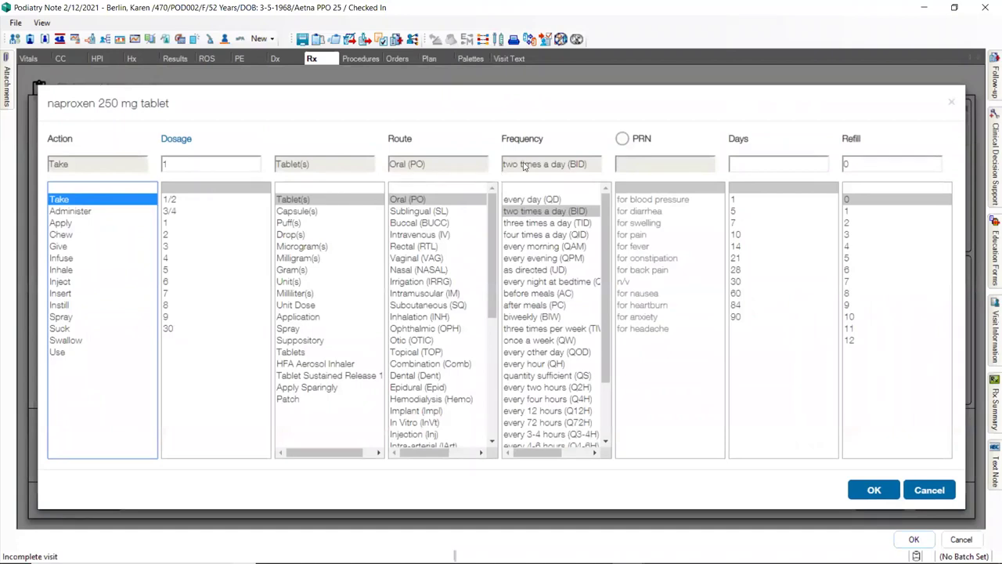
pyautogui.click(738, 247)
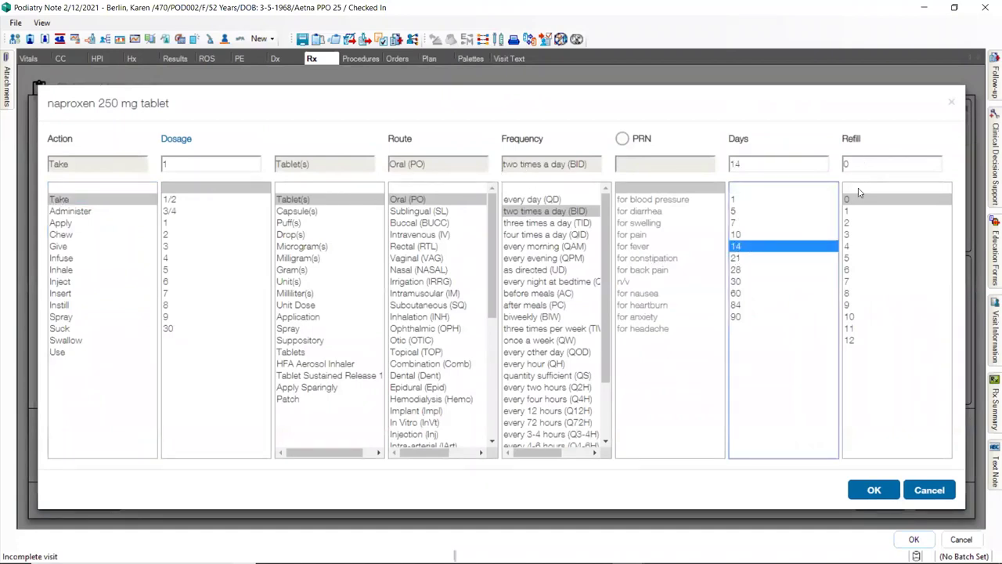
pyautogui.click(873, 489)
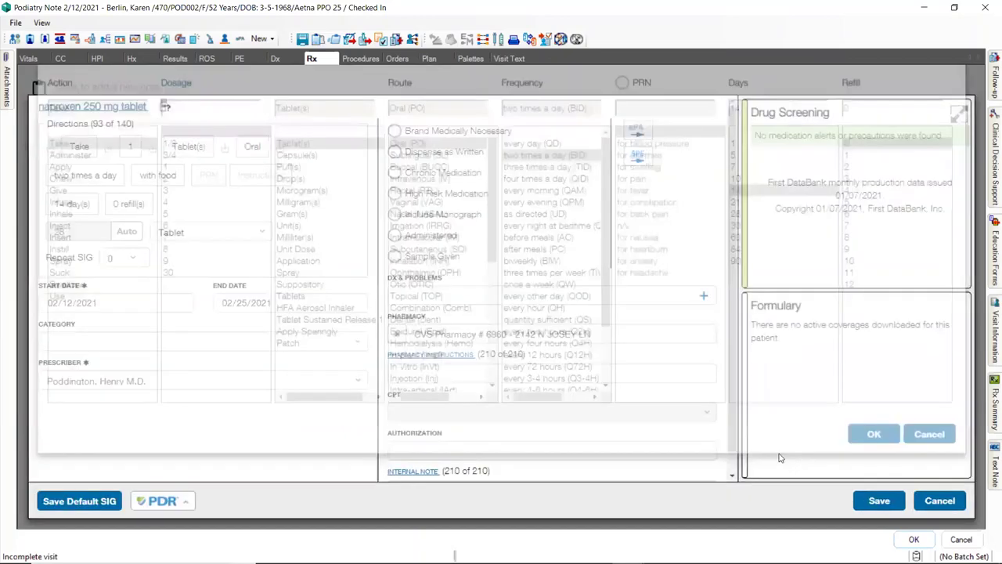
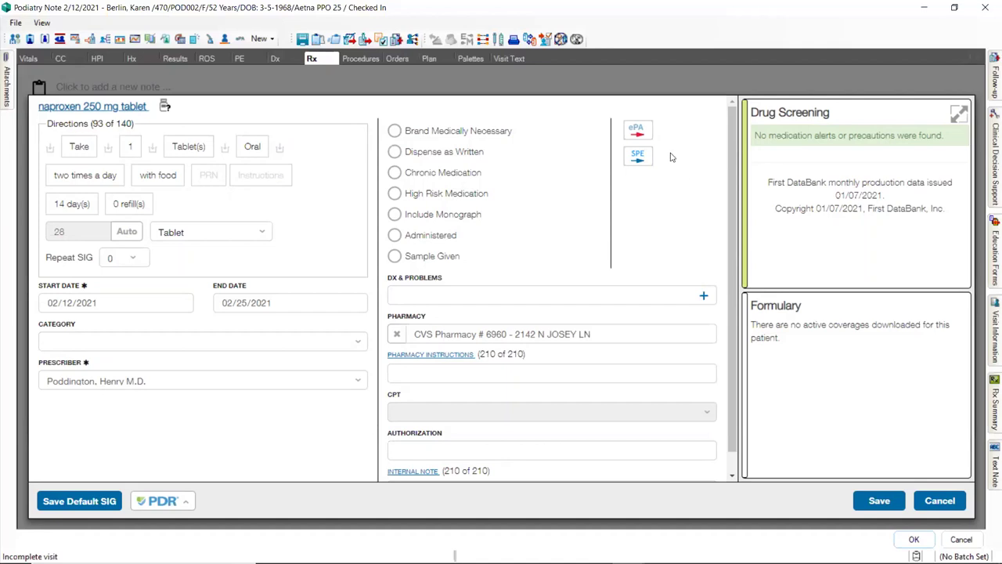
pyautogui.click(880, 501)
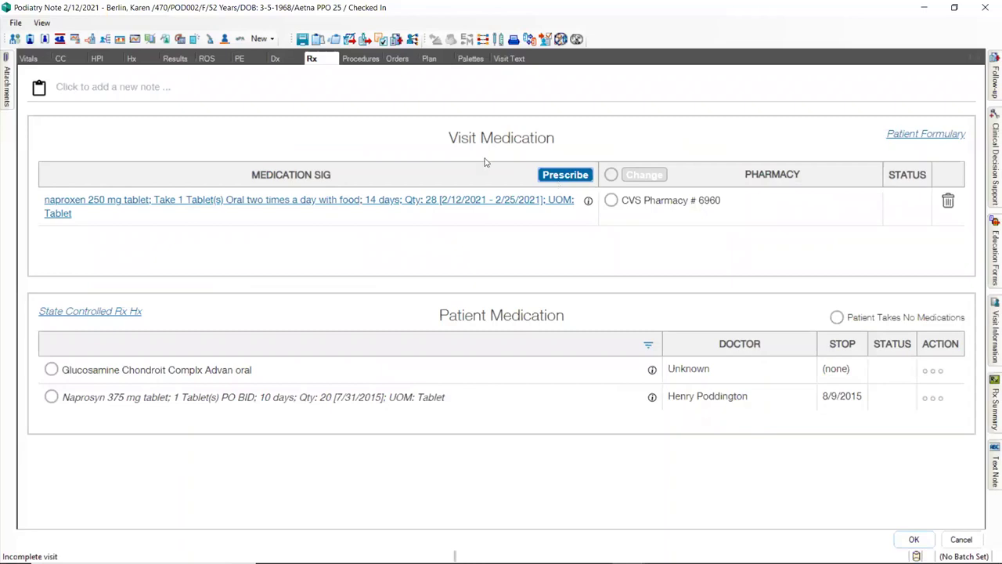
# View the available procedures, and examine the CT and MRI orders without adding any to the visit
pyautogui.click(371, 58)
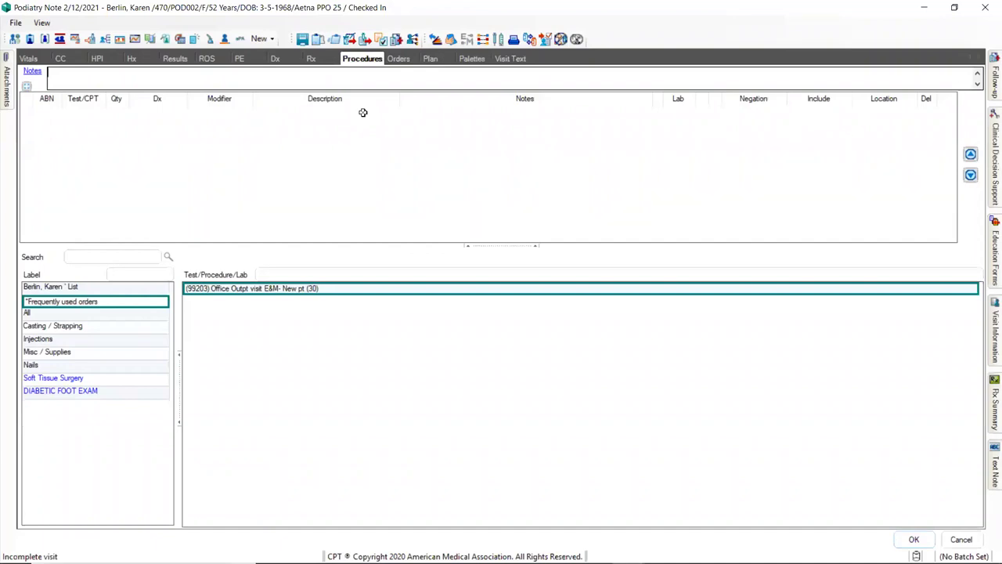
pyautogui.click(398, 60)
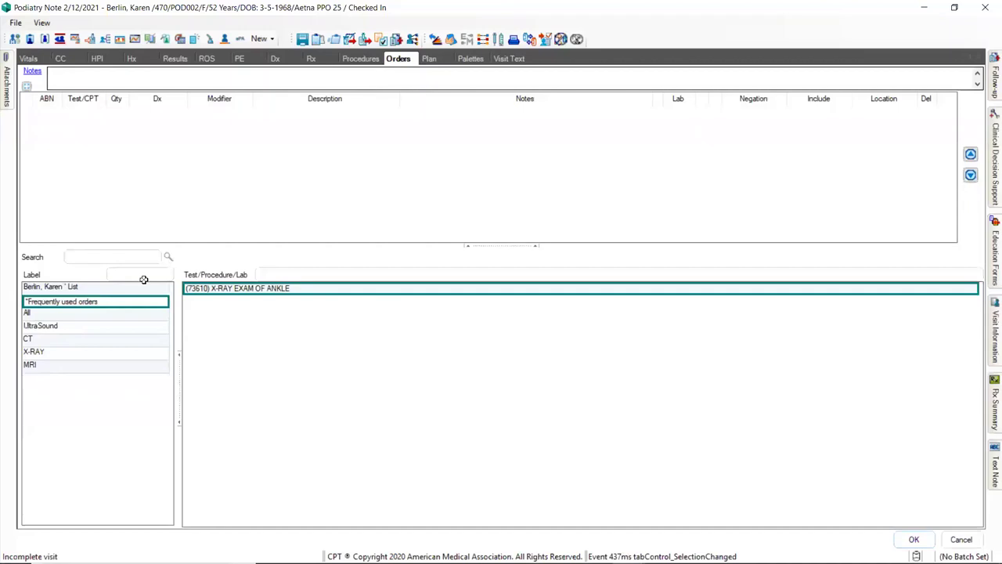
pyautogui.click(87, 340)
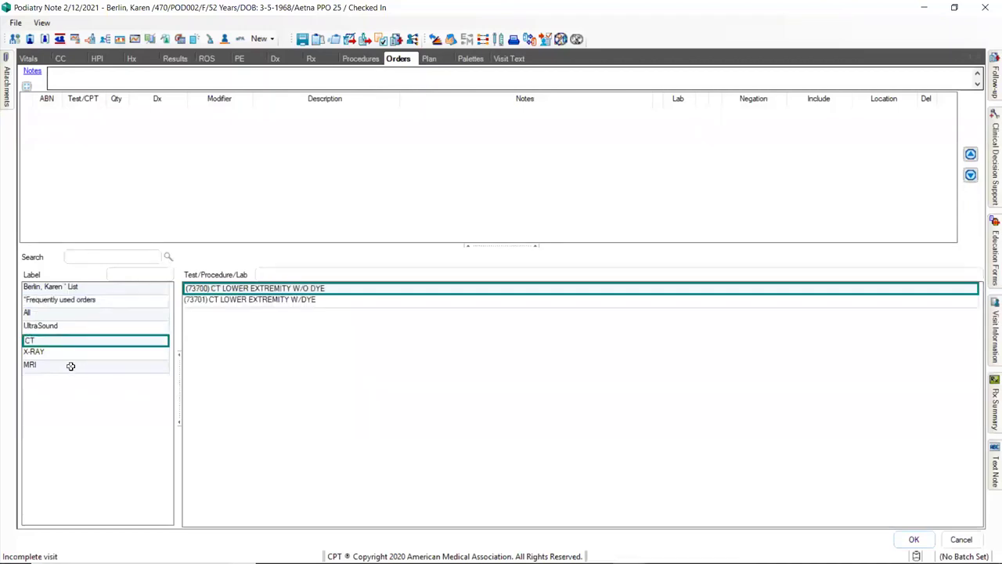
pyautogui.click(71, 367)
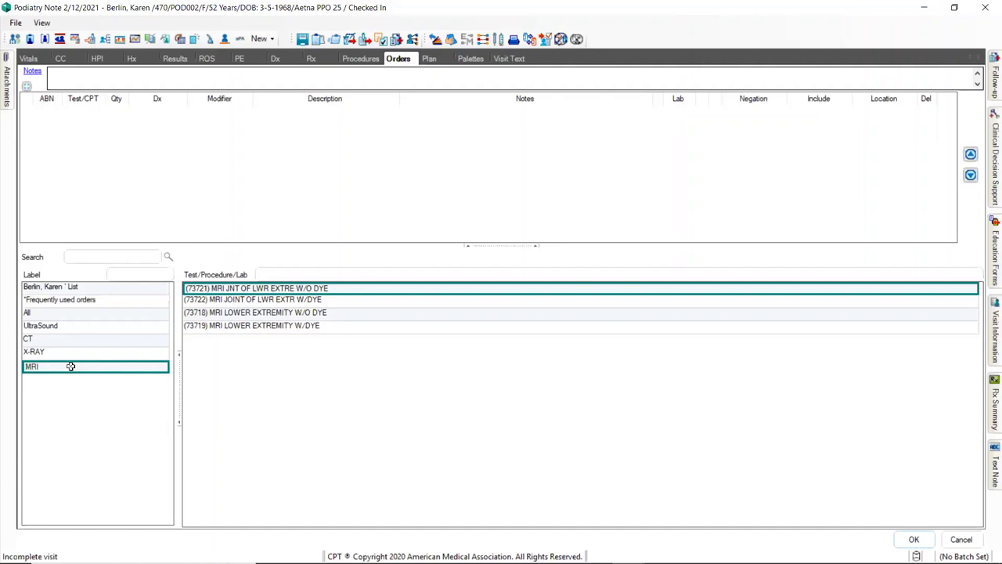
# Fill the visit plan's patient instructions with the saved RICE Therapy note
pyautogui.click(443, 61)
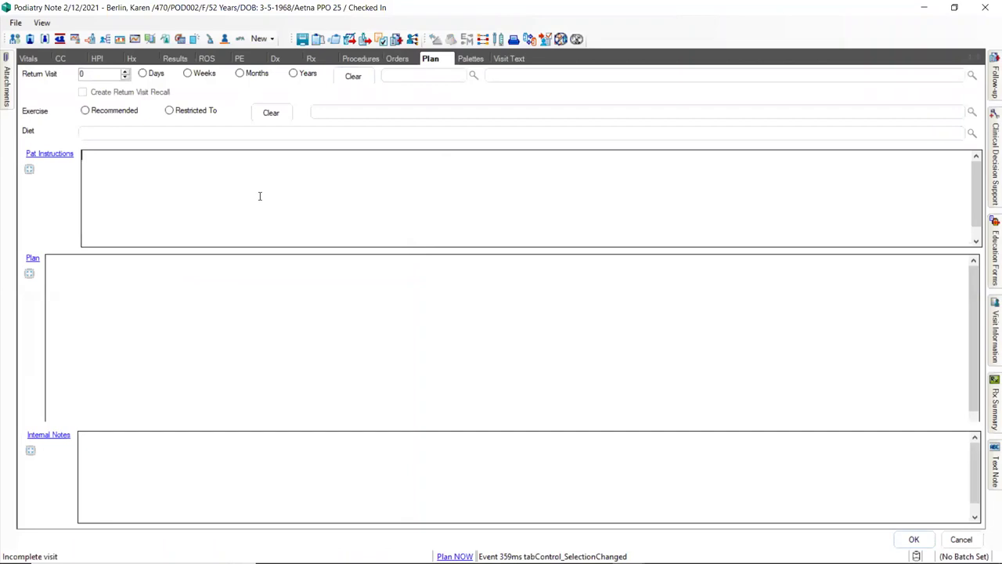
pyautogui.click(234, 178)
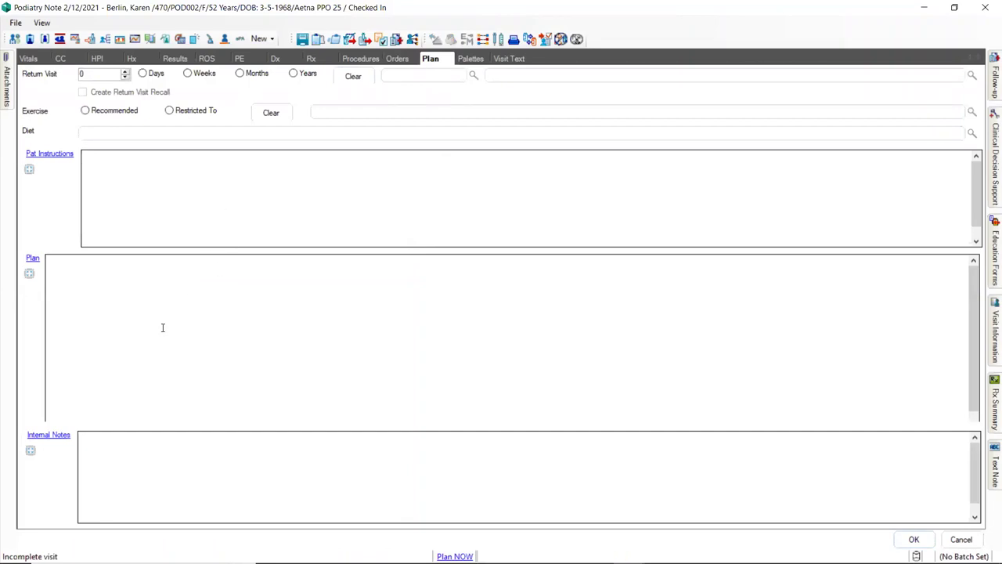
pyautogui.click(43, 154)
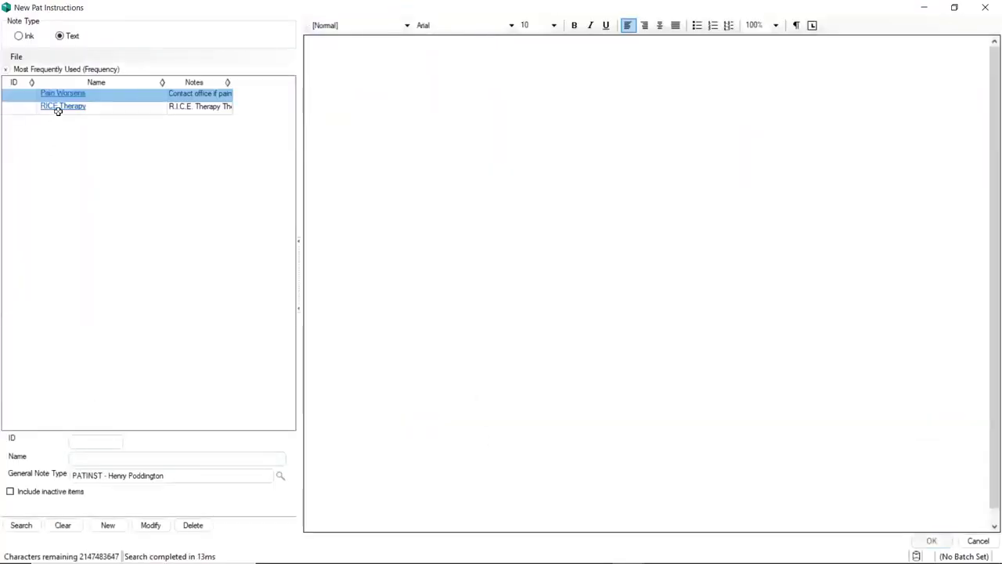
pyautogui.doubleClick(62, 110)
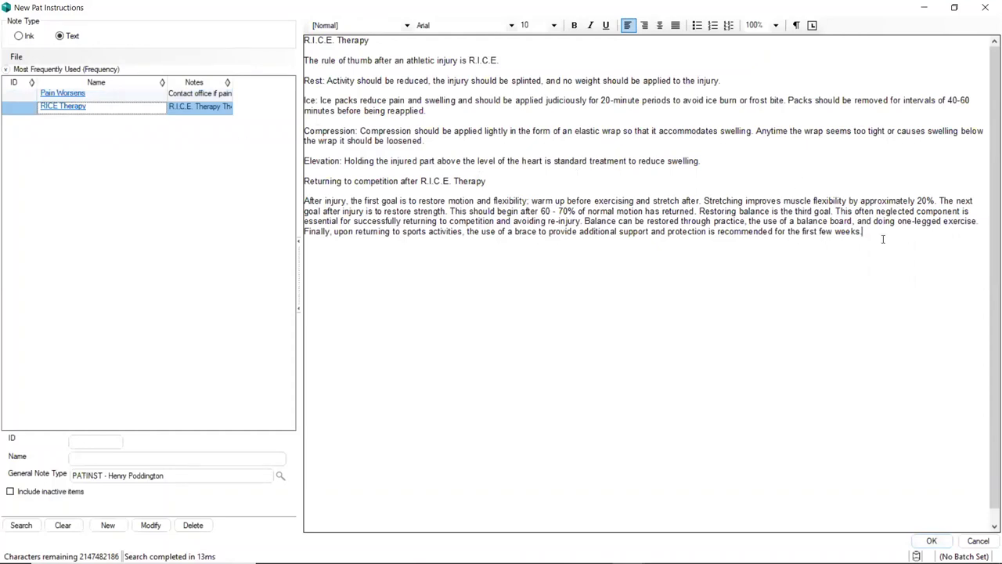
pyautogui.moveTo(862, 233); pyautogui.dragTo(304, 33)
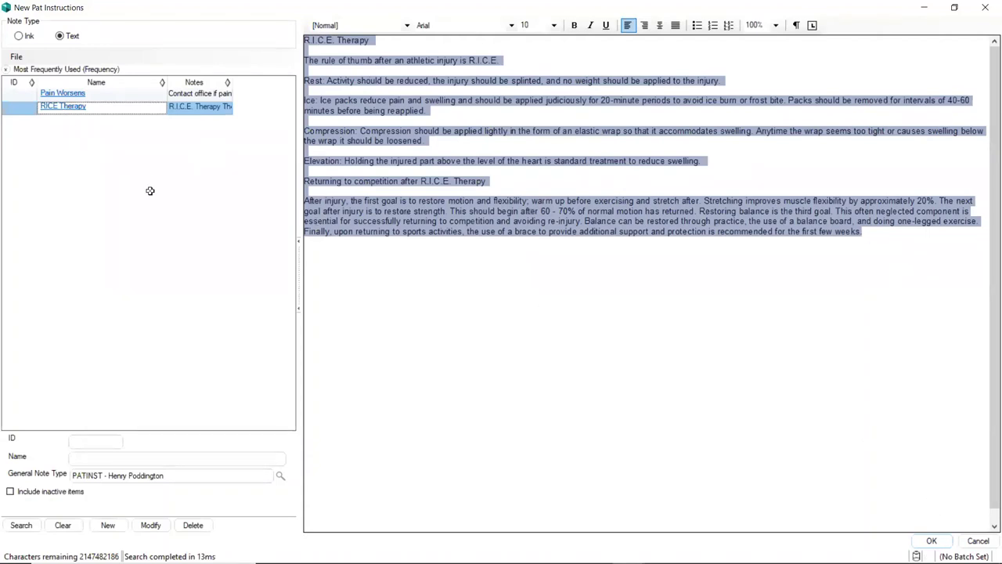
pyautogui.click(906, 545)
pyautogui.click(929, 542)
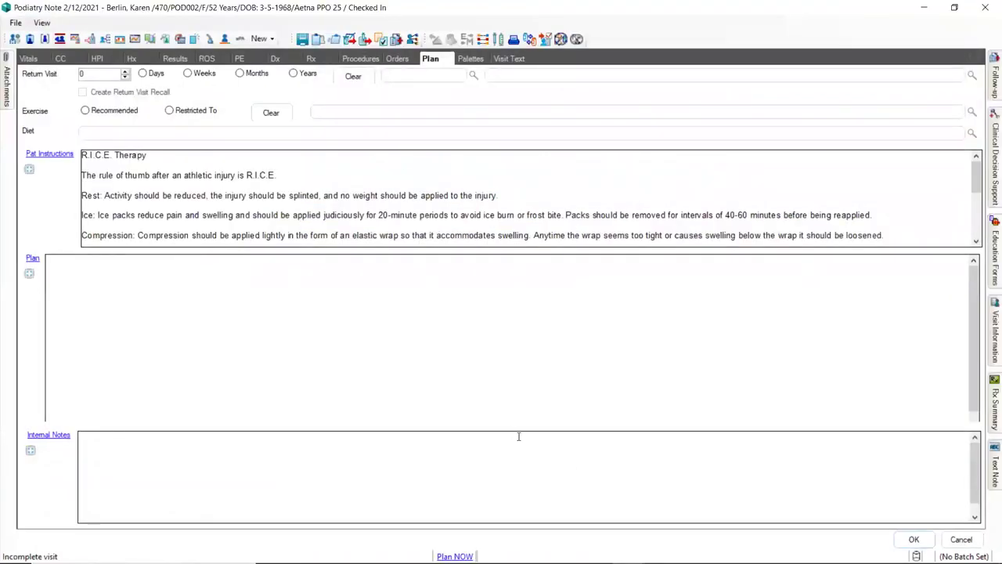
# Add the M72.2-728.71 PLANTAR FIBROMATOSIS heading to the plan text, followed by "- will pt in fu in 2 wks"
pyautogui.click(466, 365)
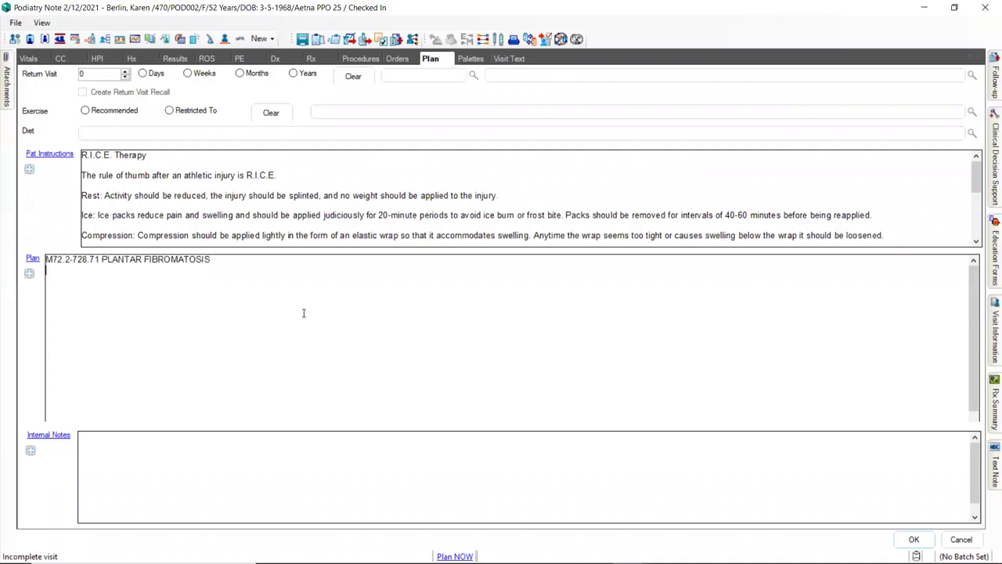
pyautogui.click(263, 263)
pyautogui.write('- will pt in fu in 2 wks')
# Review the generated visit text from the CC/HPI, ROS and PE sections through the diagnosis, prescription, plan and patient instructions
pyautogui.click(516, 59)
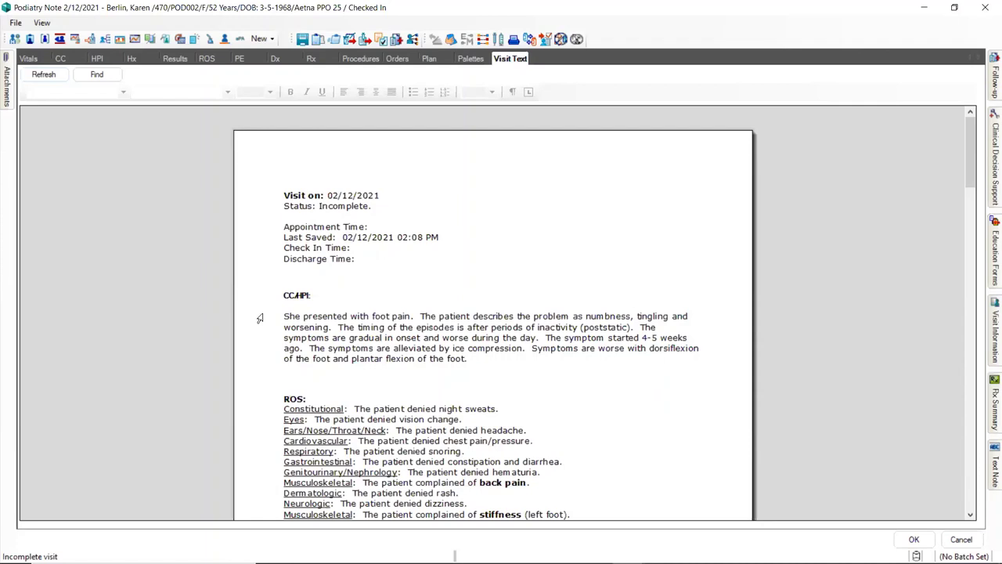
pyautogui.scroll(-2, 247, 320)
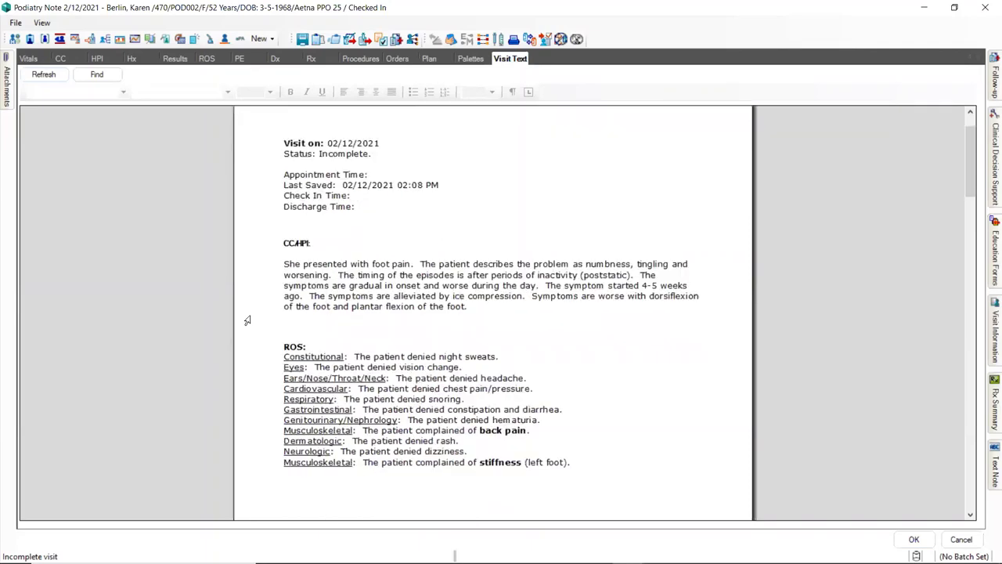
pyautogui.scroll(-2, 247, 320)
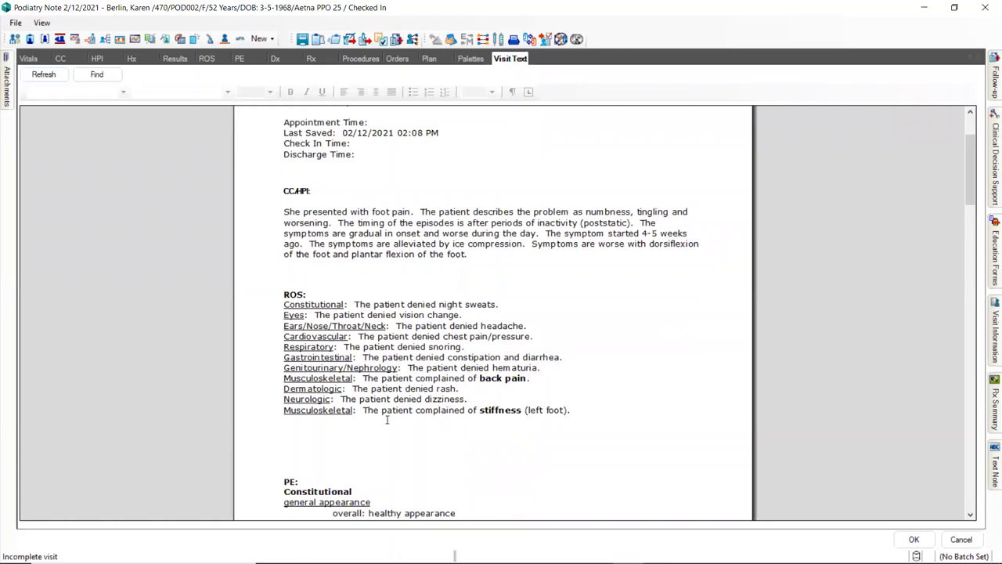
pyautogui.scroll(-4, 387, 419)
pyautogui.scroll(-2, 387, 420)
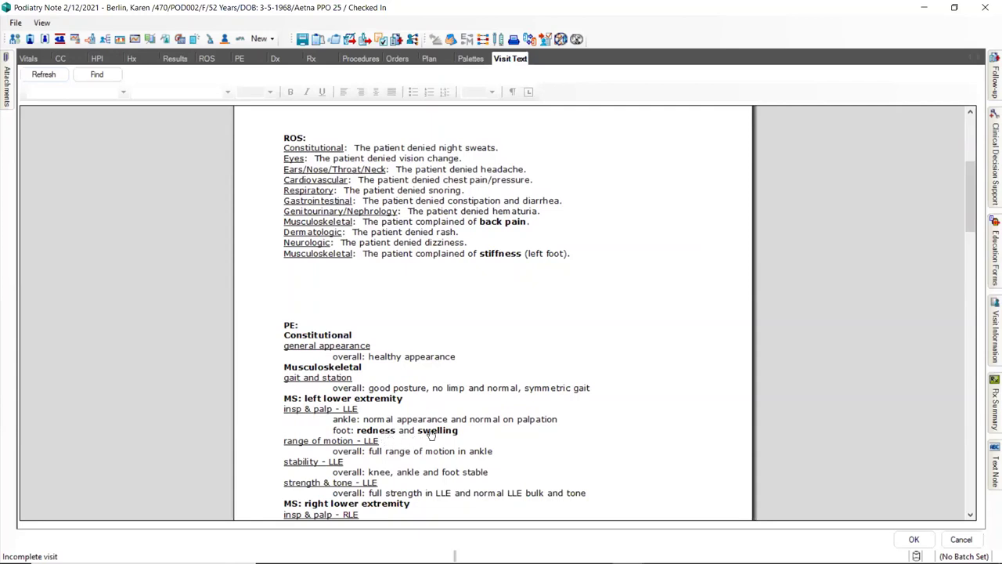
pyautogui.scroll(-8, 516, 410)
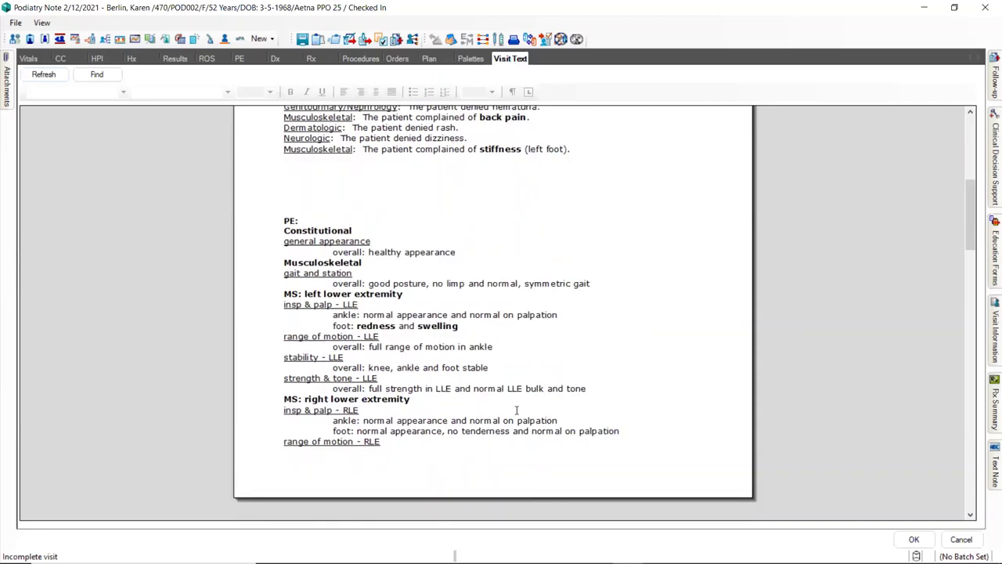
pyautogui.scroll(-8, 516, 415)
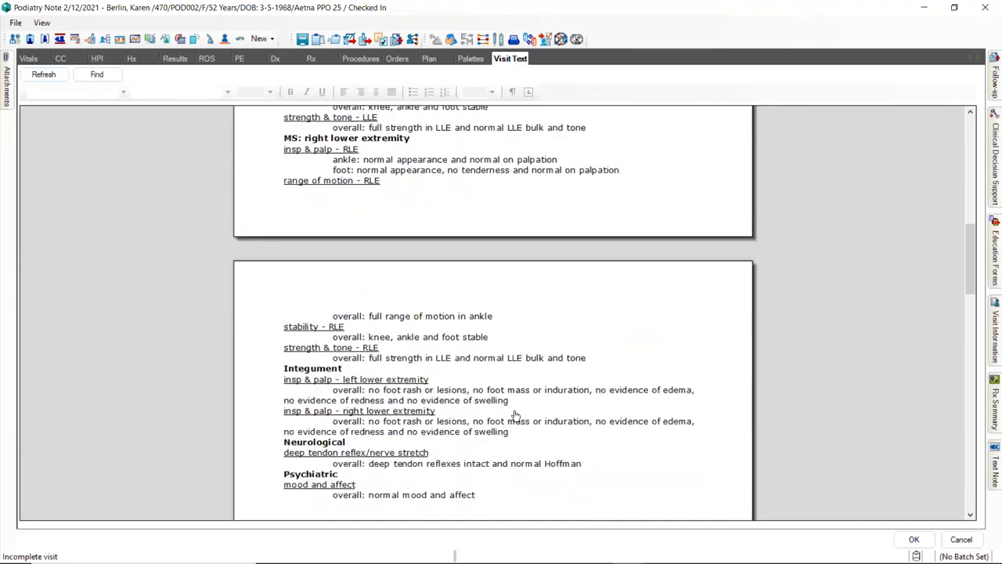
pyautogui.scroll(-2, 512, 411)
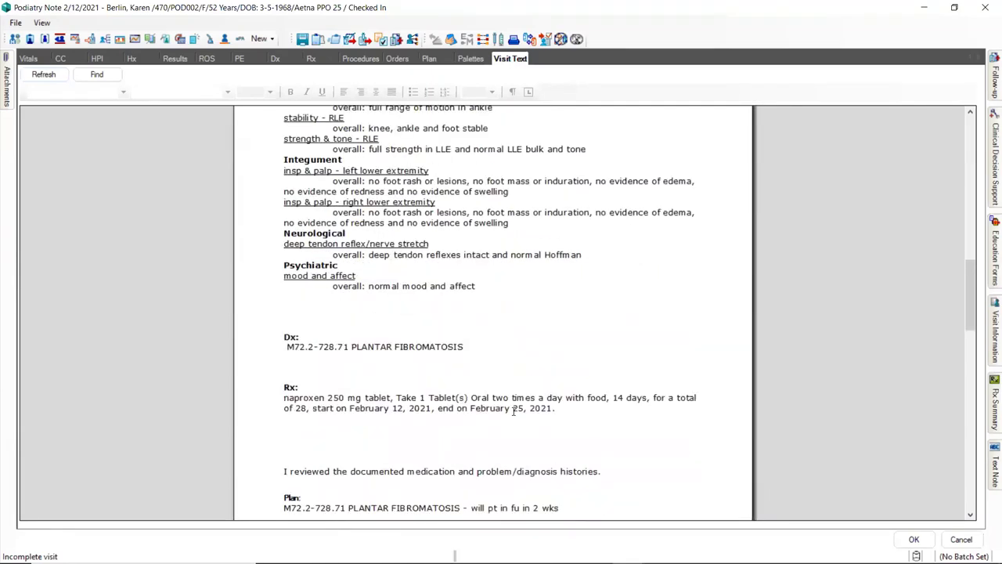
pyautogui.scroll(-4, 513, 412)
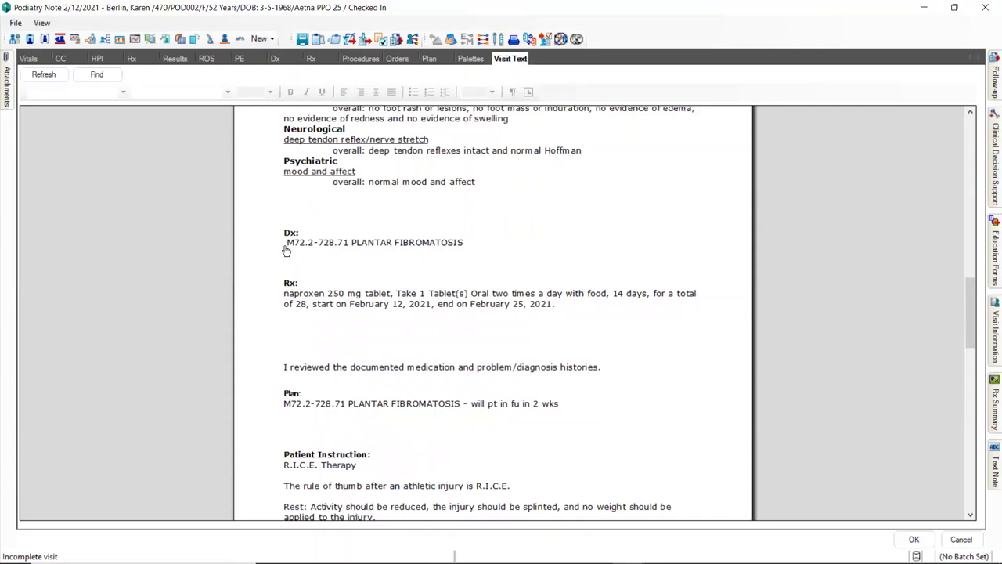
pyautogui.scroll(-3, 263, 272)
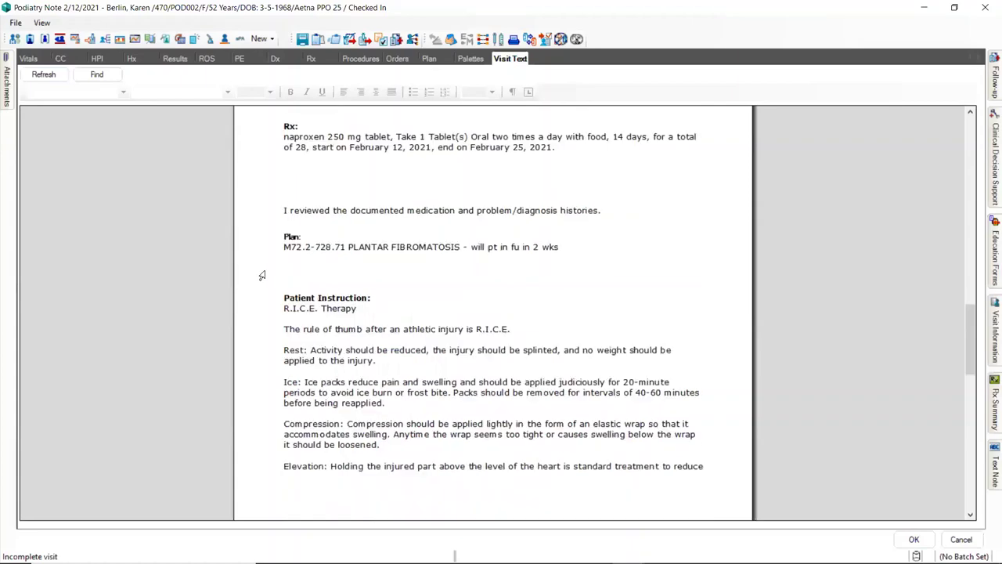
pyautogui.scroll(-1, 262, 275)
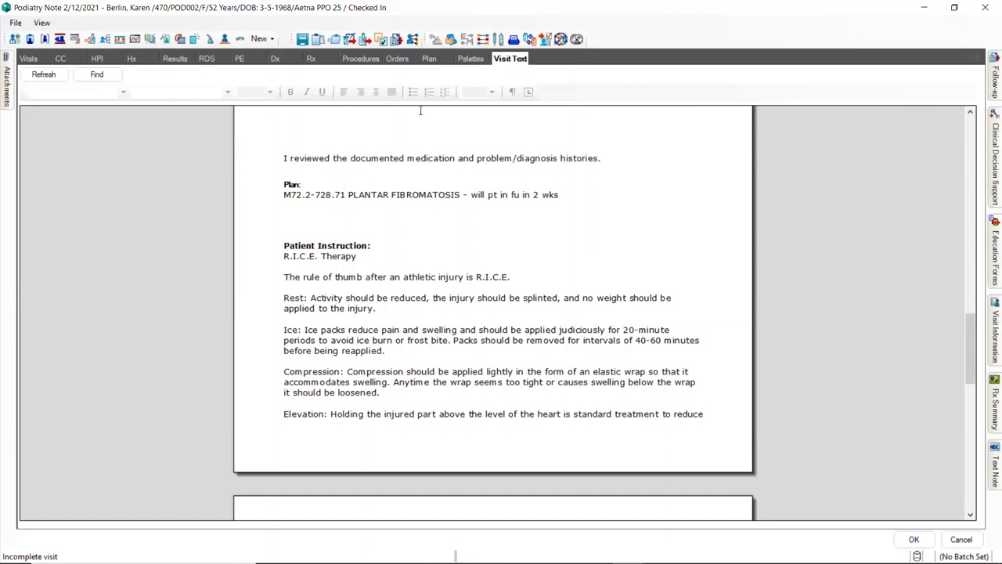
# Add the G9226 Foot Exam performed procedure from the DIABETIC FOOT EXAM group and open its procedure note
pyautogui.click(363, 58)
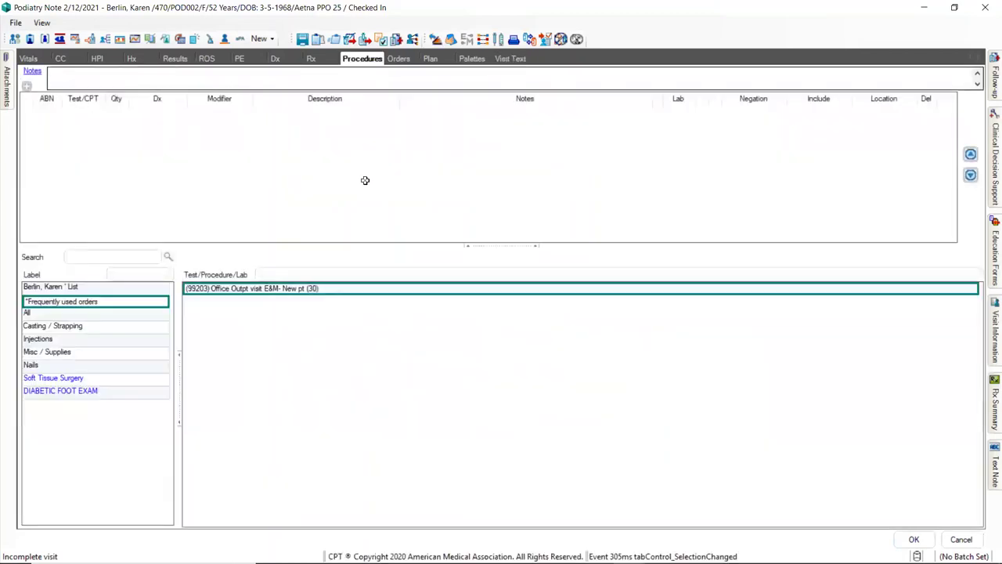
pyautogui.click(62, 391)
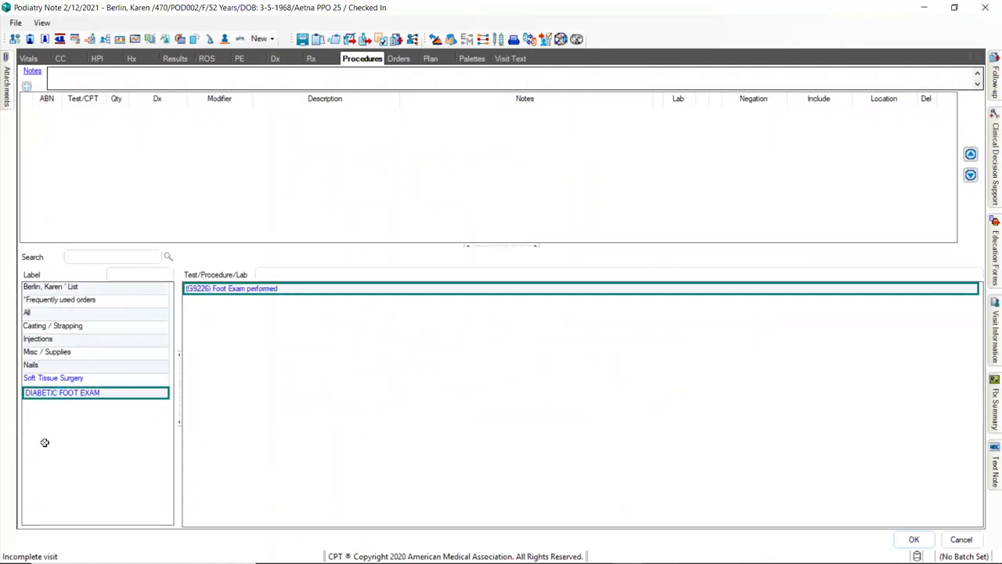
pyautogui.click(90, 379)
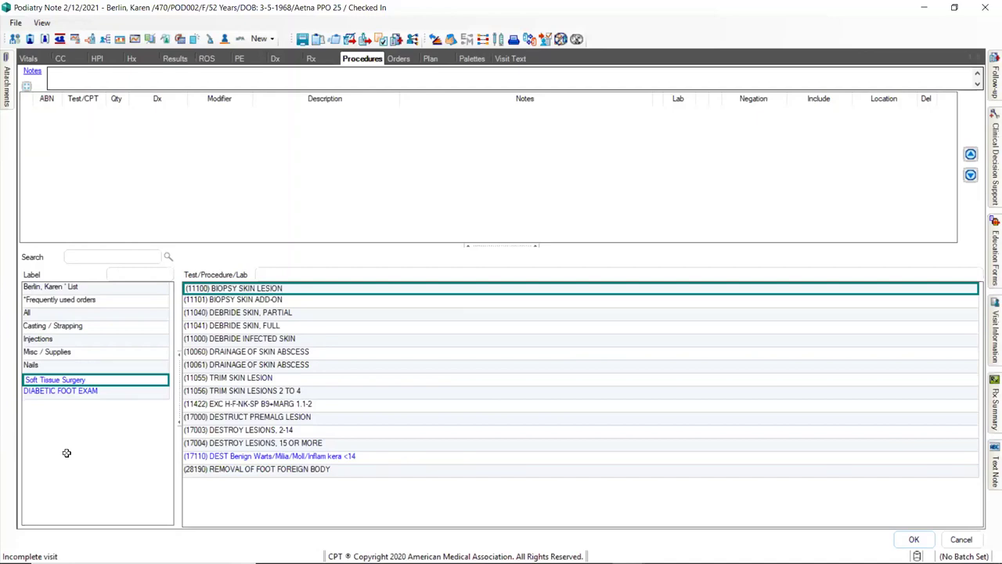
pyautogui.click(87, 395)
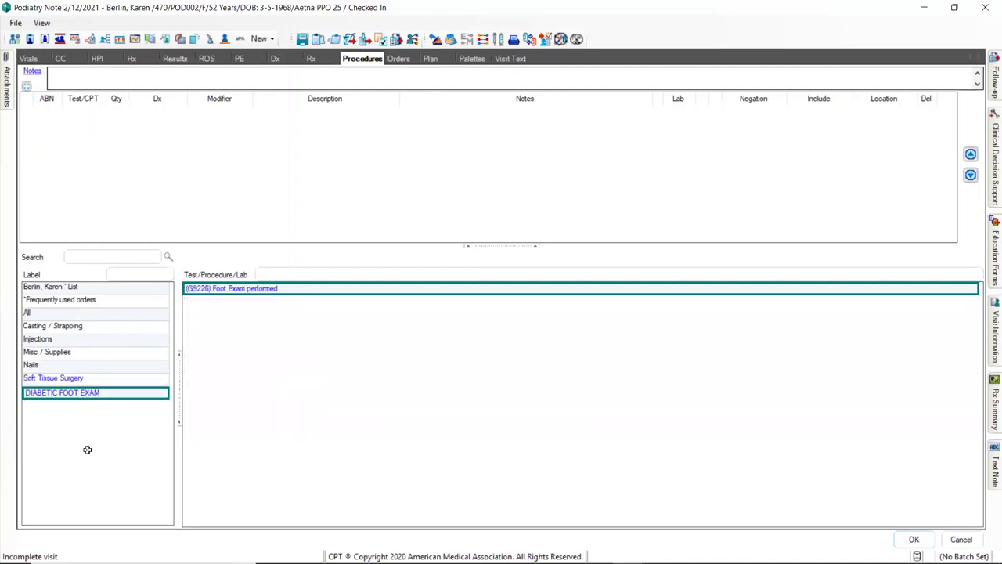
pyautogui.click(244, 288)
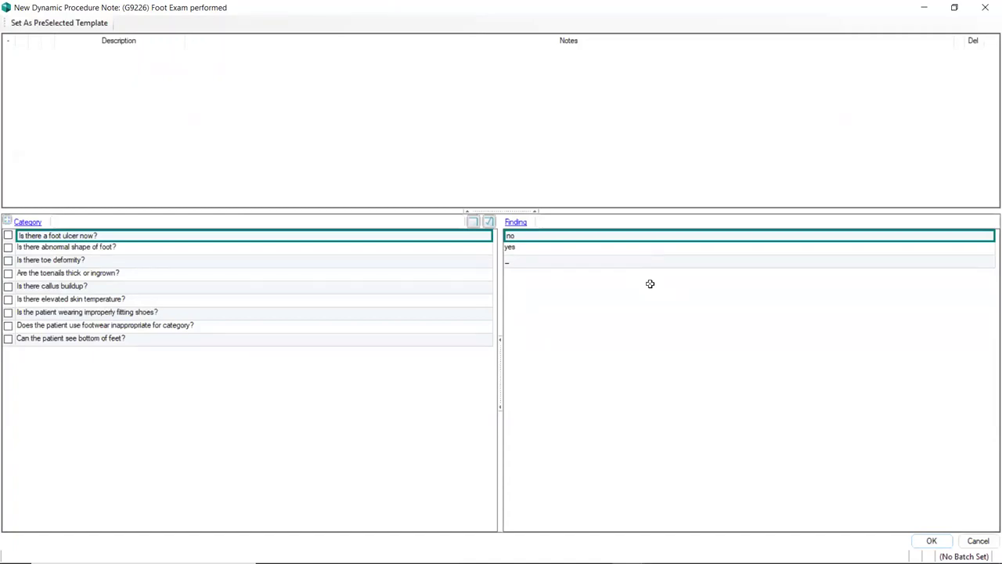
# Answer no for foot ulcer, abnormal shape, toe deformity, thick or ingrown toenails, callus buildup and elevated skin temperature, and save the procedure note
pyautogui.click(530, 234)
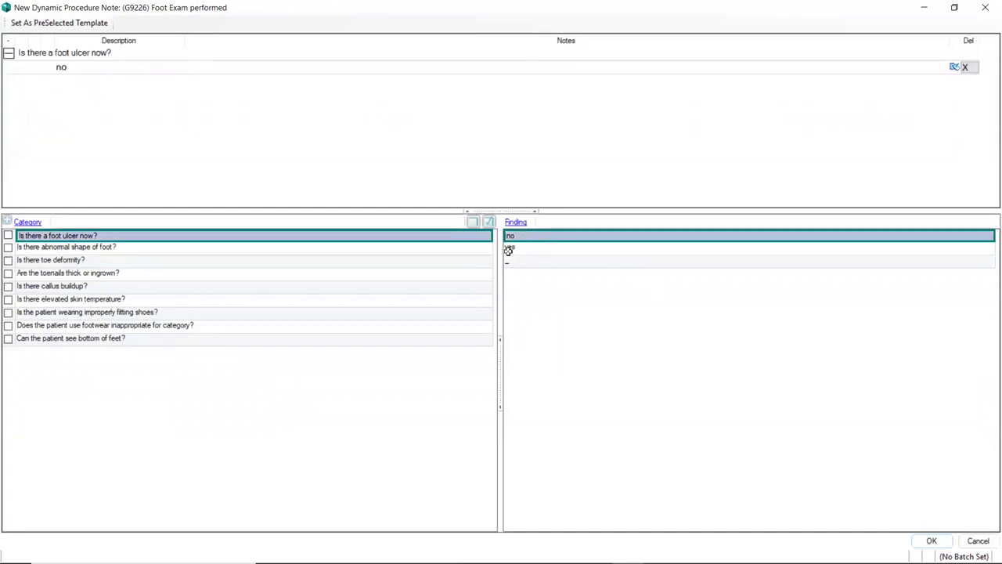
pyautogui.click(486, 248)
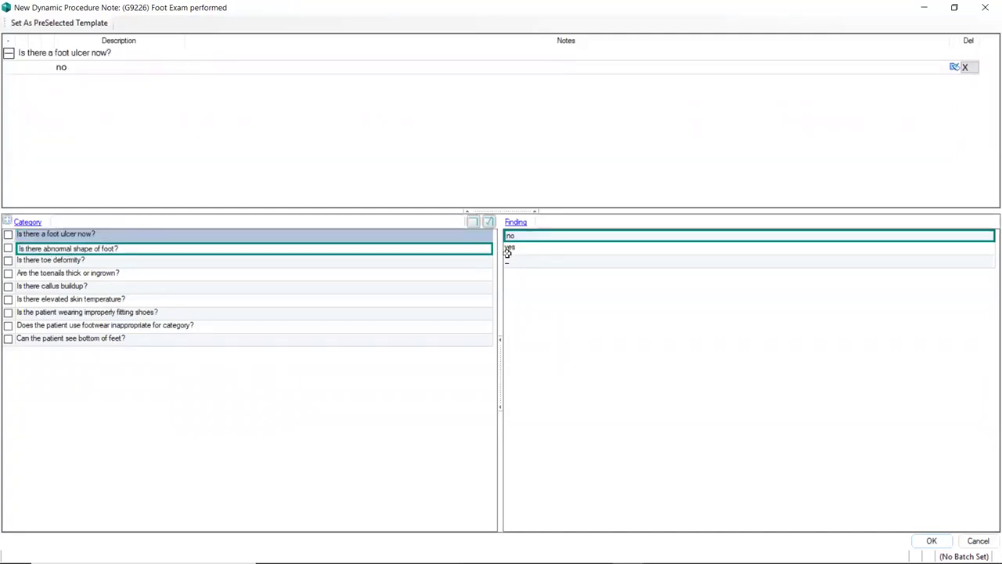
pyautogui.click(523, 236)
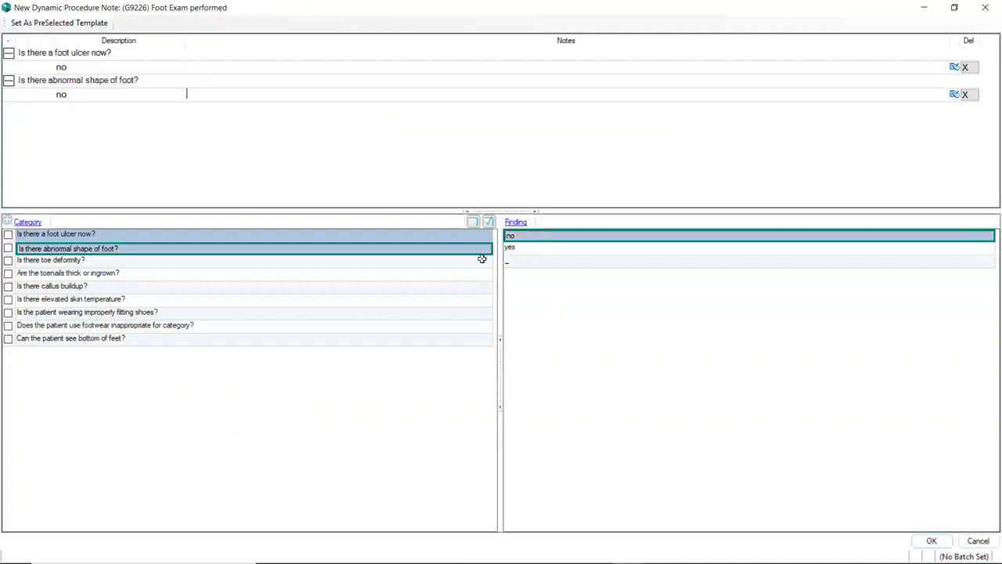
pyautogui.click(473, 262)
pyautogui.click(511, 236)
pyautogui.click(472, 275)
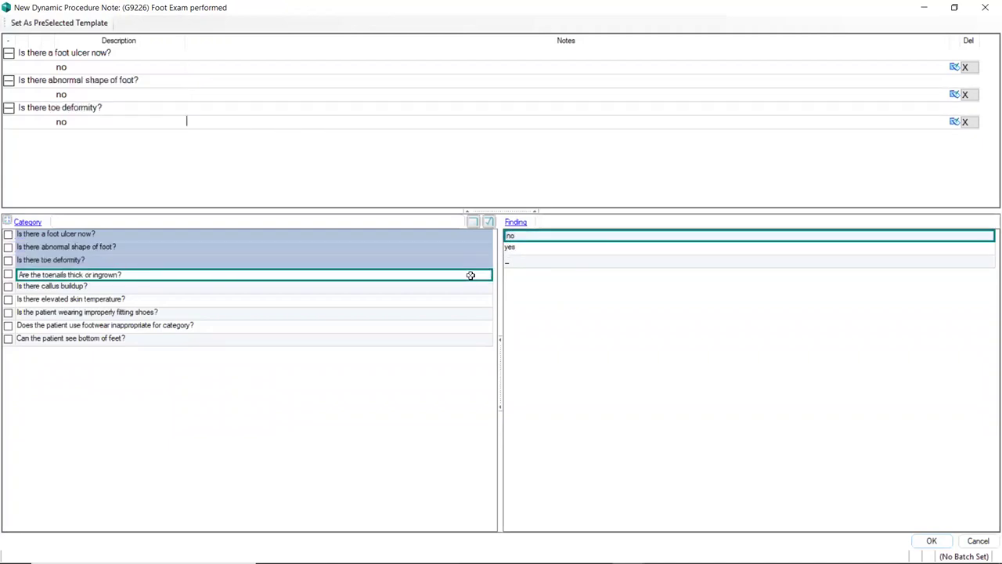
pyautogui.click(529, 236)
pyautogui.click(481, 287)
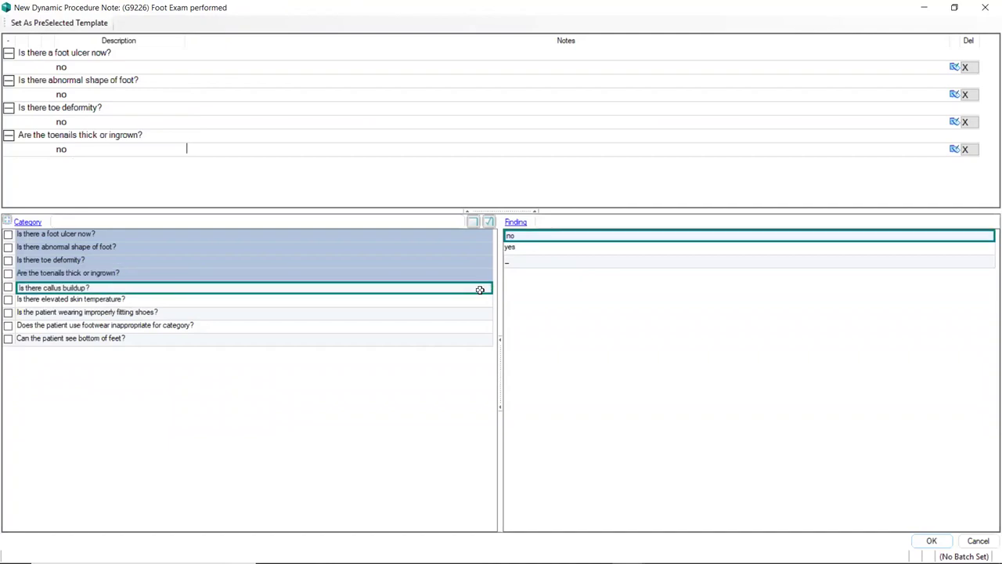
pyautogui.click(532, 236)
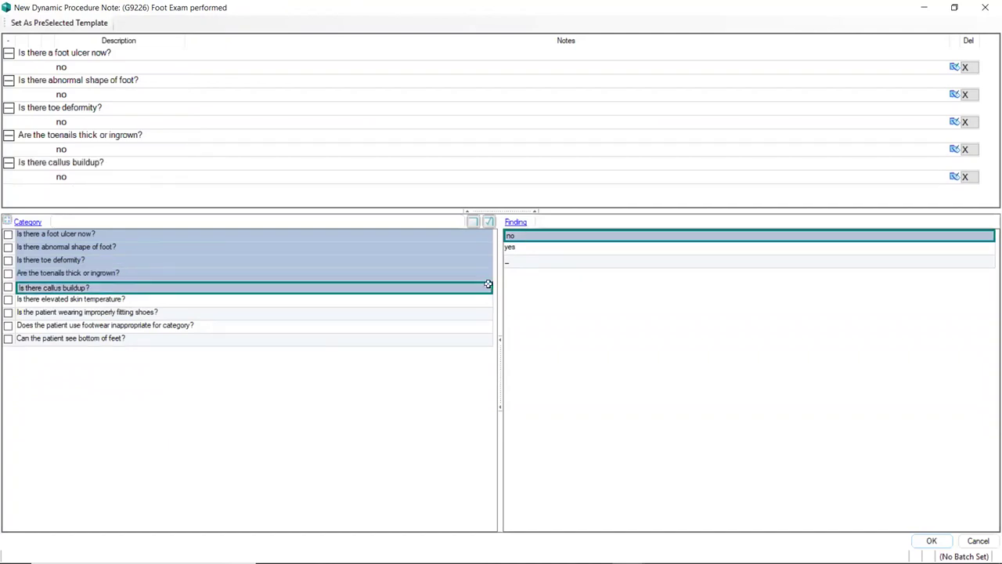
pyautogui.click(473, 300)
pyautogui.click(531, 238)
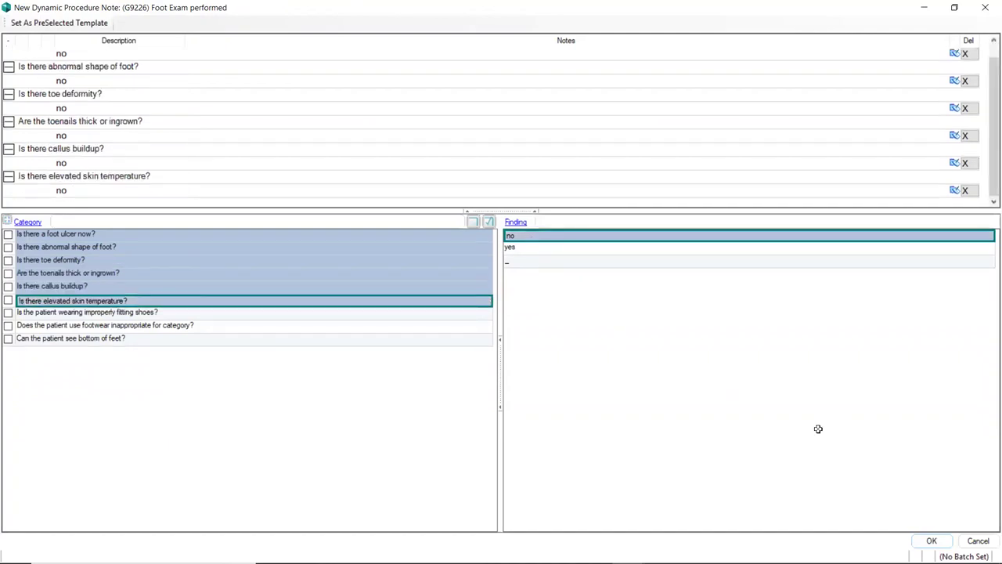
pyautogui.click(930, 541)
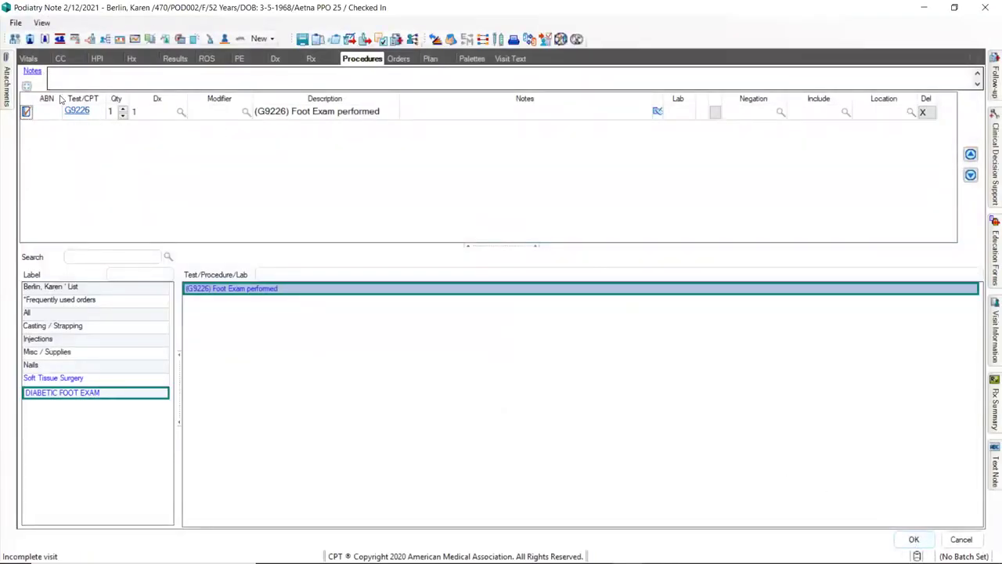
# Review the foot exam answers under Services Performed in the generated visit text
pyautogui.click(501, 59)
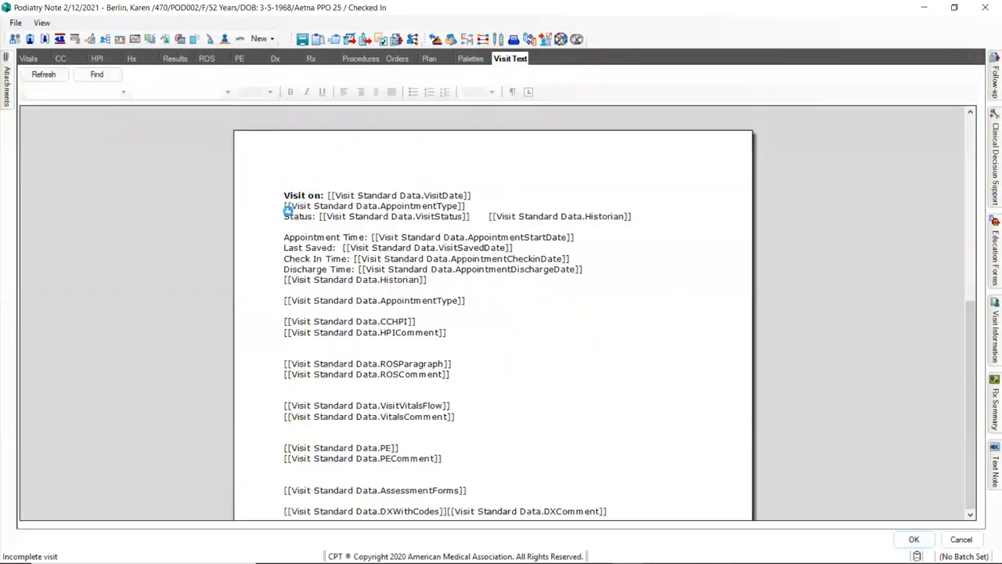
pyautogui.scroll(-15, 262, 247)
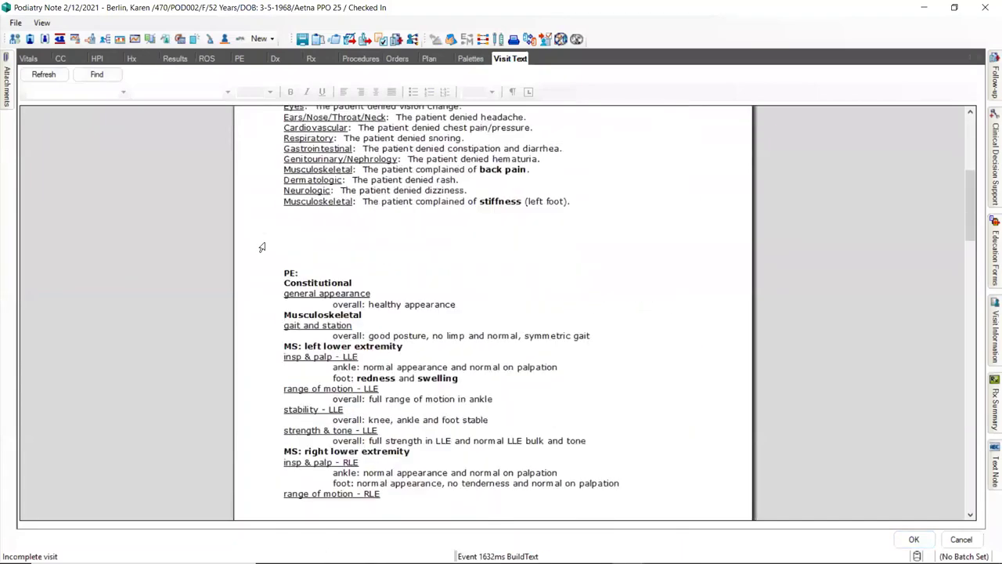
pyautogui.scroll(-8, 261, 246)
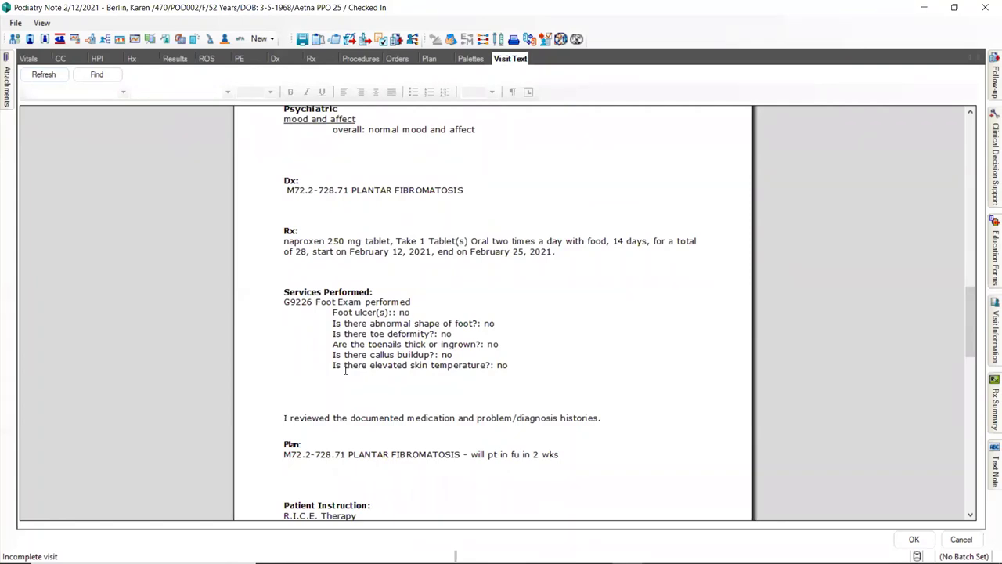
# Try the Soft Tissue Surgery procedure 17110, viewing its note questions without answering them, and remove it from the visit
pyautogui.click(376, 63)
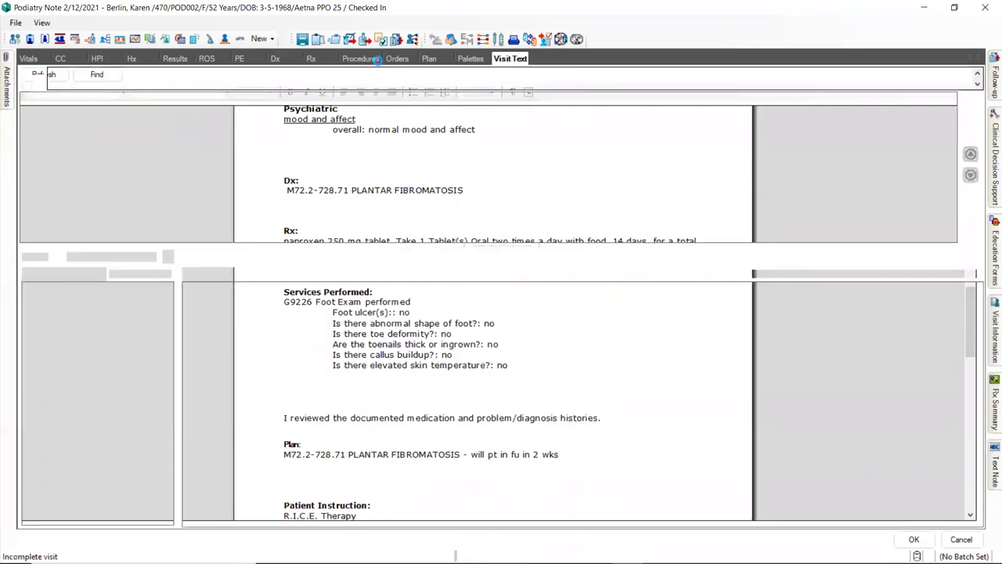
pyautogui.click(80, 378)
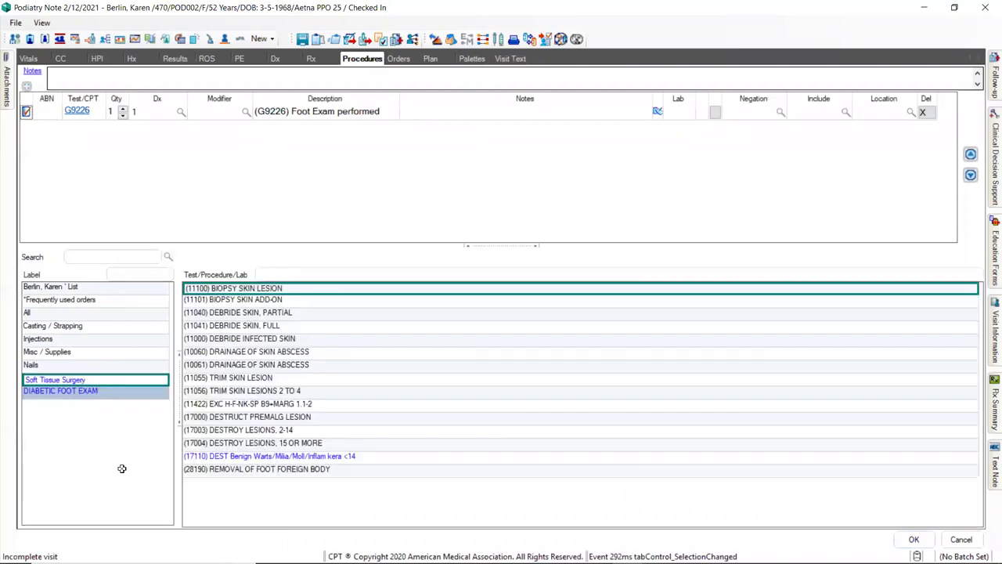
pyautogui.doubleClick(196, 457)
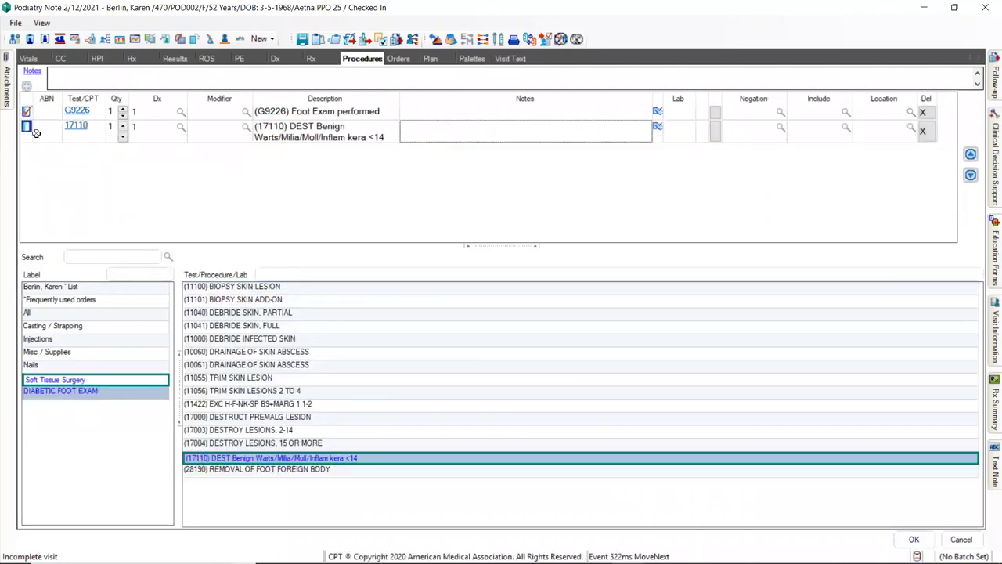
pyautogui.click(26, 127)
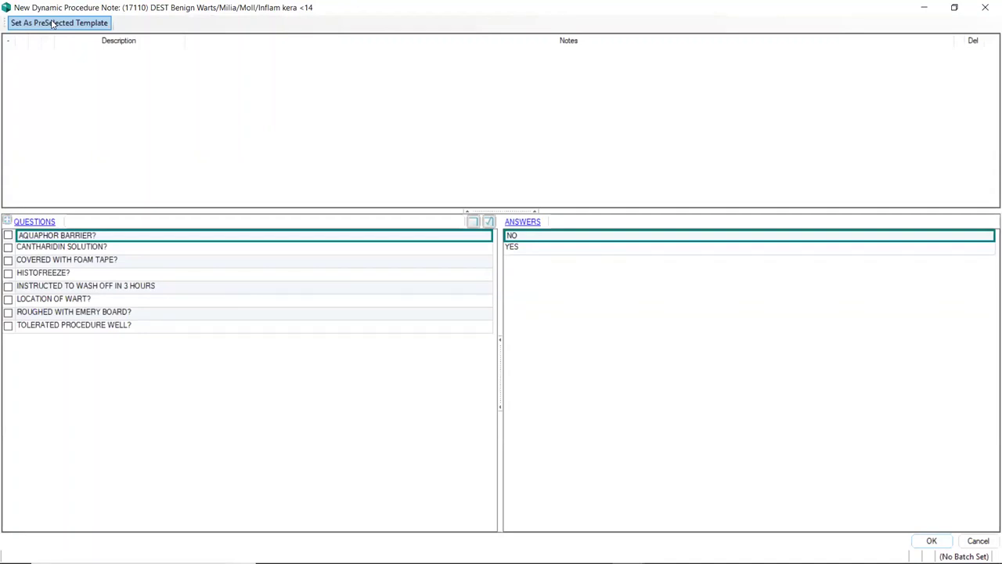
pyautogui.click(974, 541)
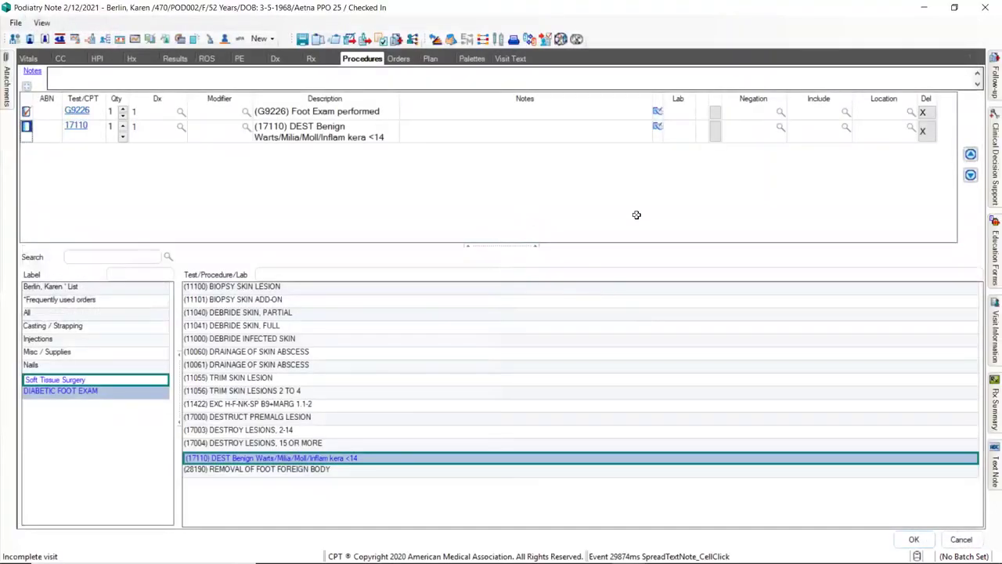
pyautogui.click(922, 131)
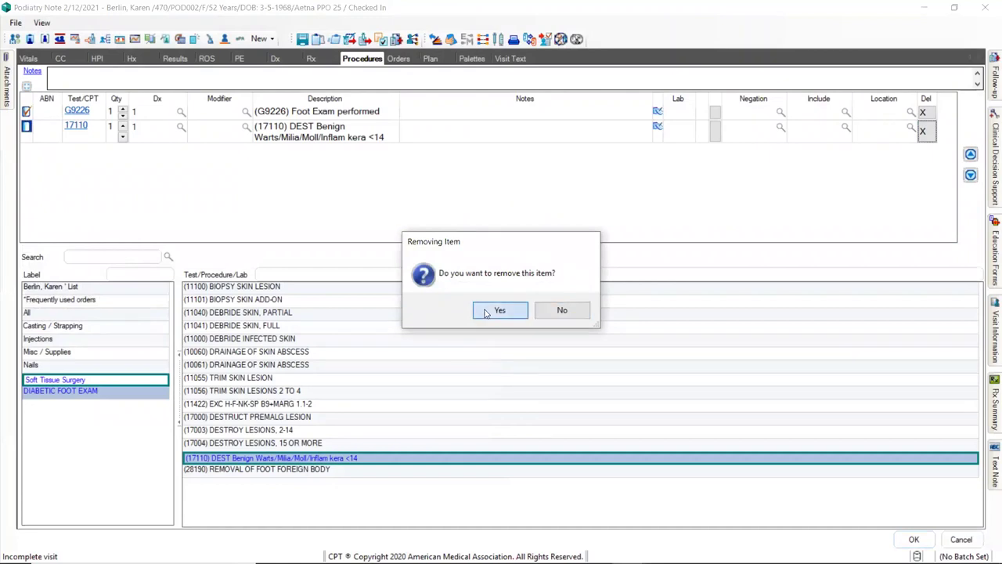
pyautogui.click(488, 310)
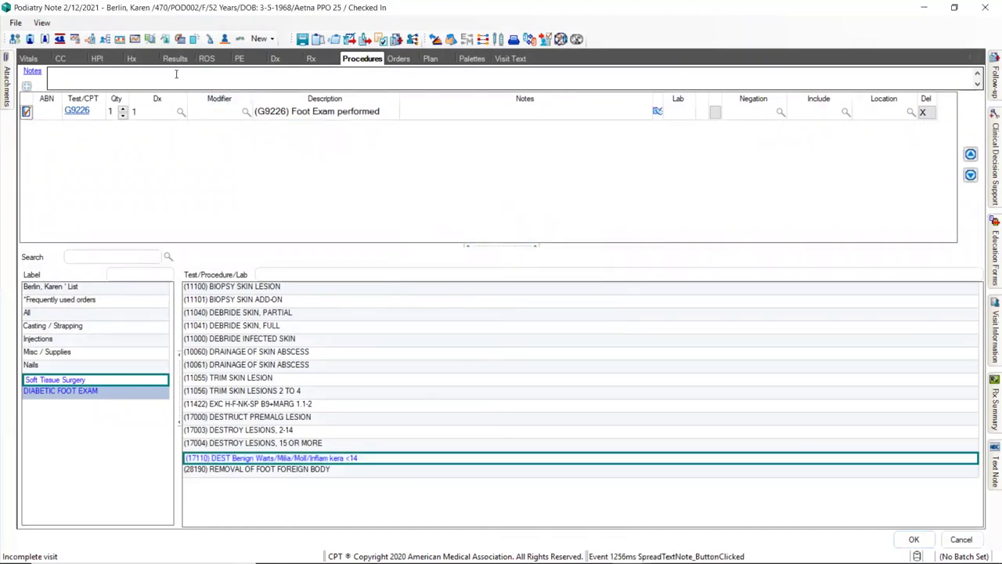
# Create a new provider tracking entry for the patient, entering the provider's name and the Primary Care role
pyautogui.click(104, 39)
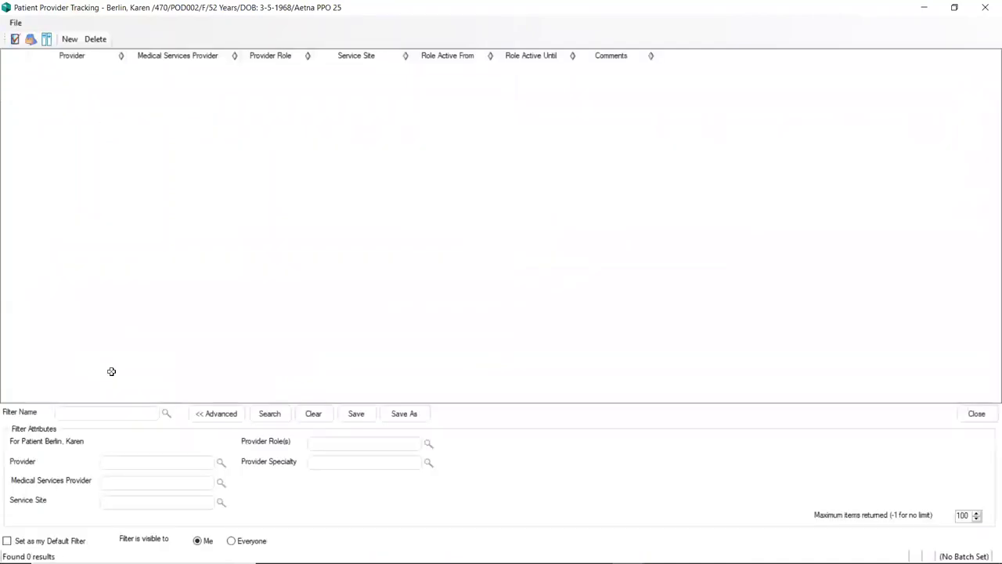
pyautogui.click(271, 412)
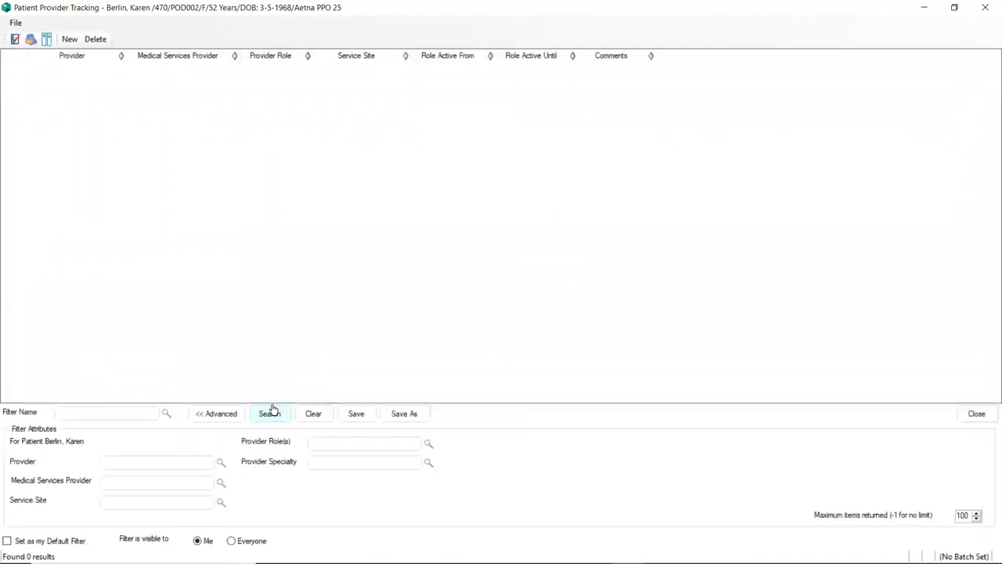
pyautogui.click(69, 40)
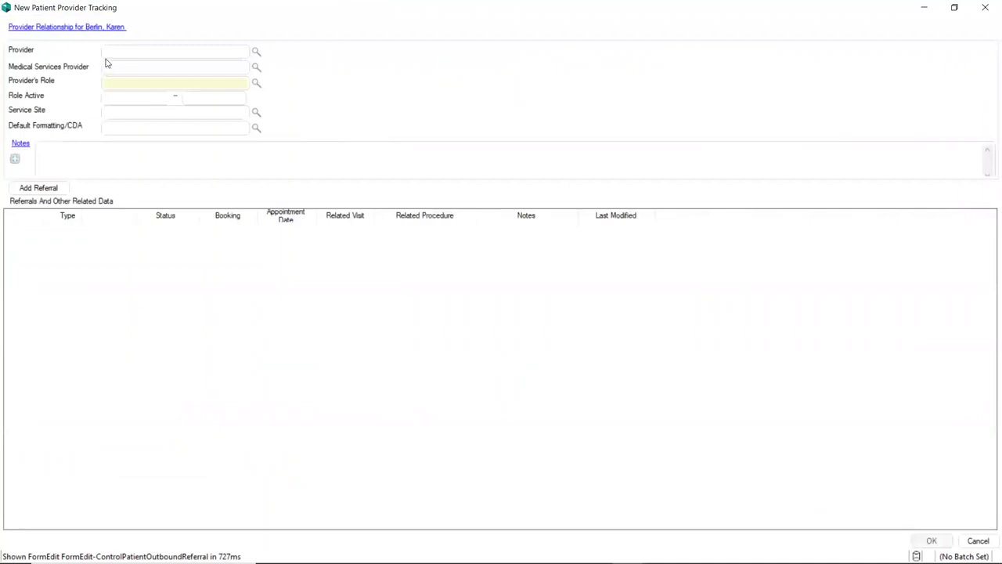
pyautogui.click(112, 51)
pyautogui.write('patt')
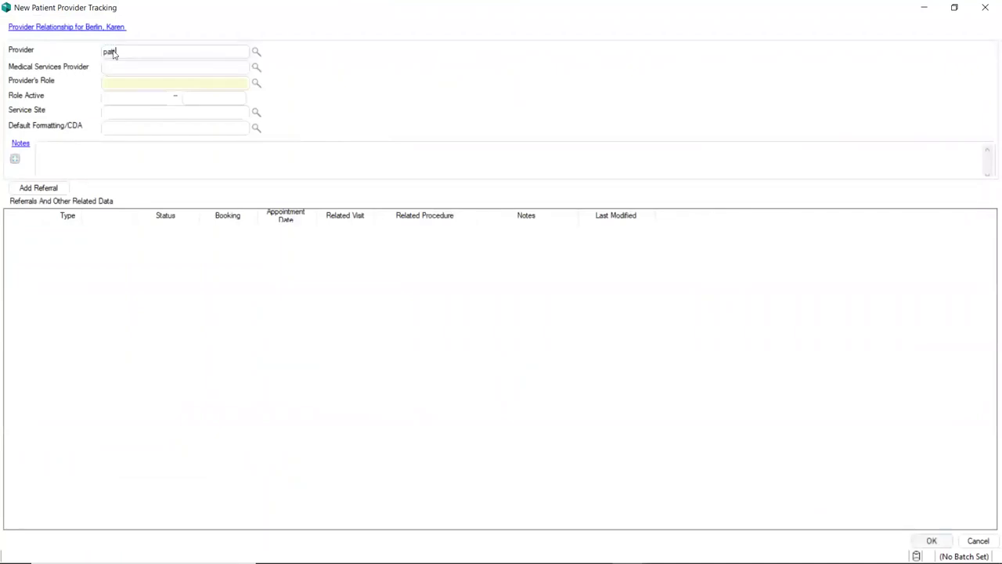
pyautogui.press('Tab')
pyautogui.write('pri')
pyautogui.press('Tab')
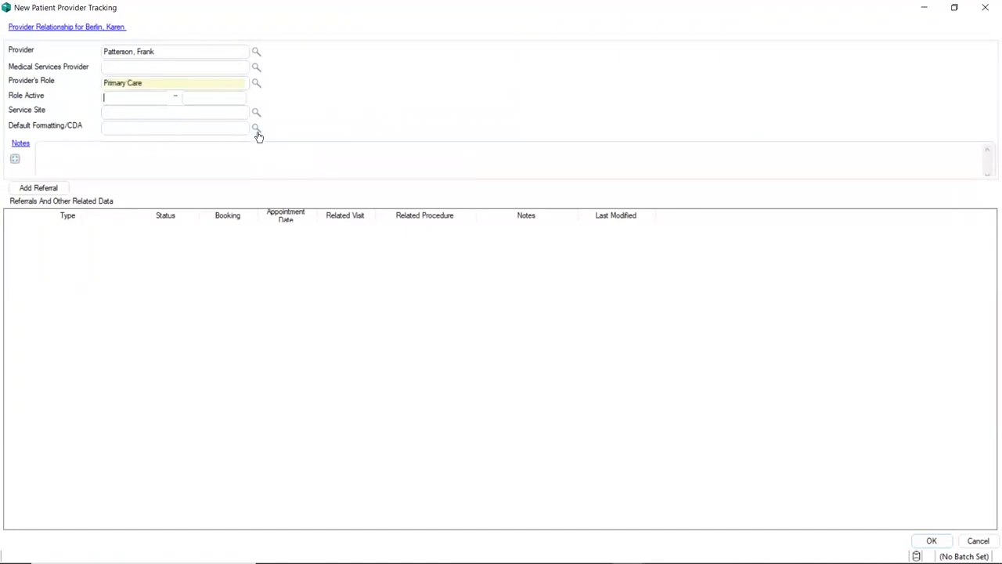
# Set the provider's default formatting to Consult Letter - Two Column Version
pyautogui.click(256, 129)
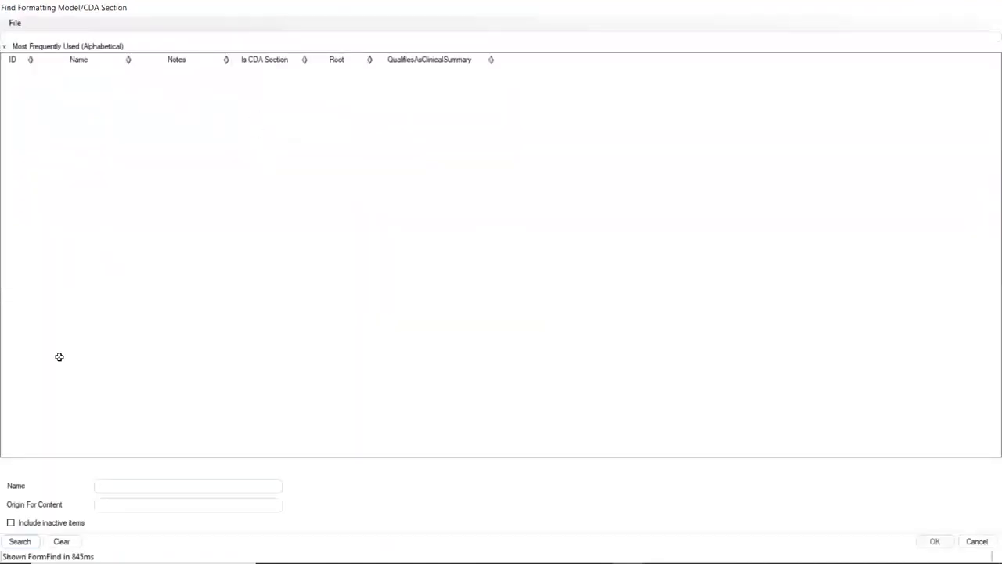
pyautogui.click(19, 540)
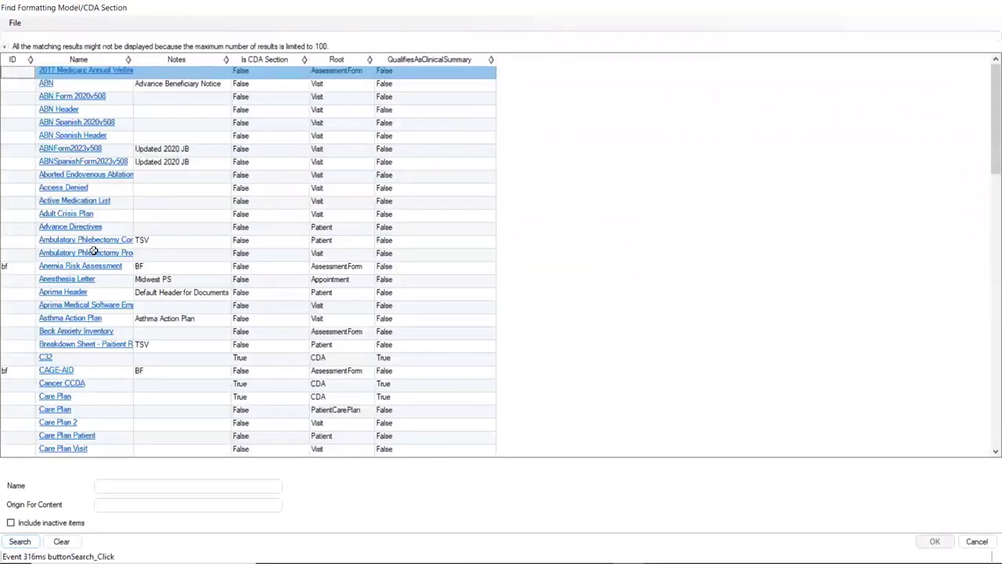
pyautogui.scroll(-9, 90, 293)
pyautogui.scroll(-1, 90, 292)
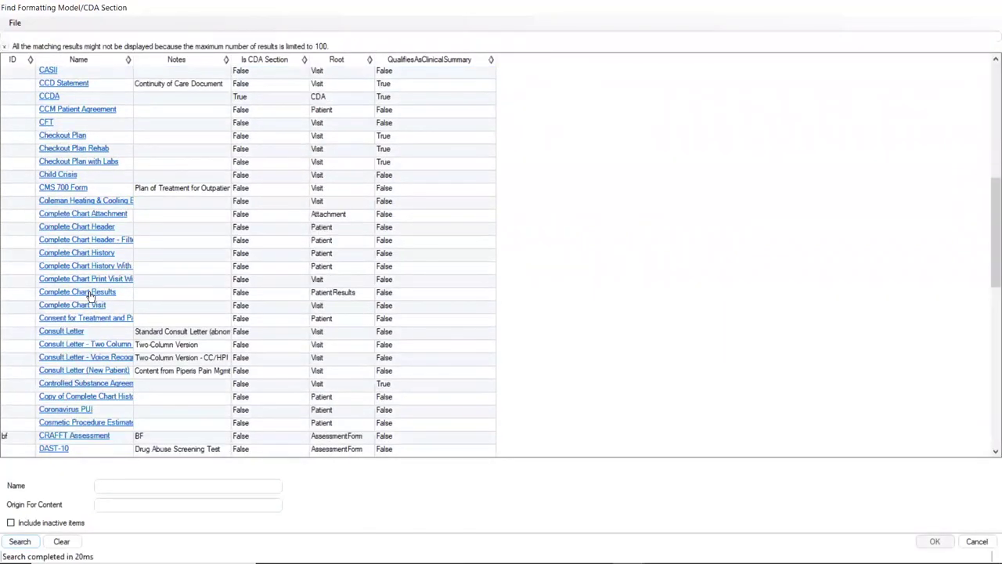
pyautogui.click(69, 346)
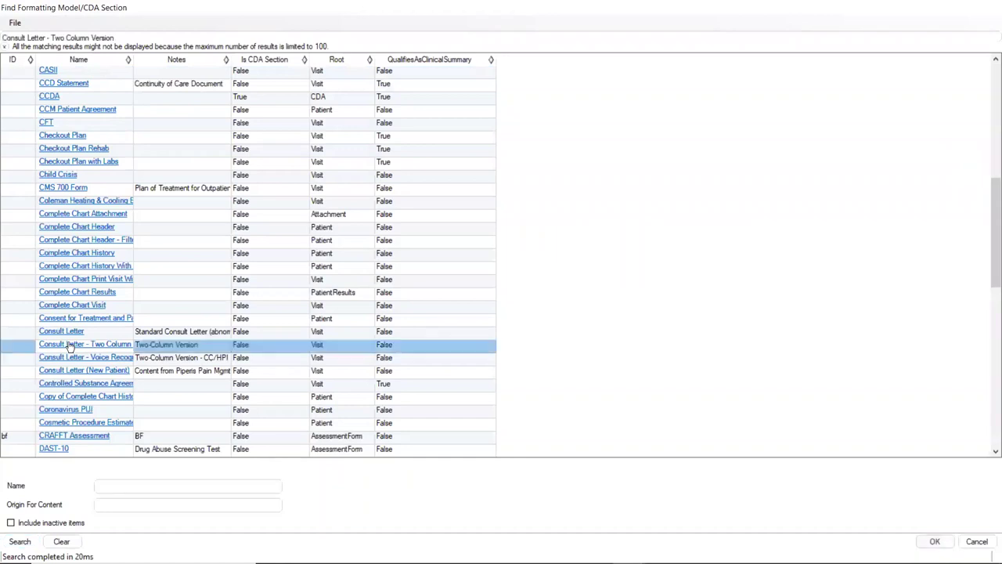
pyautogui.click(939, 540)
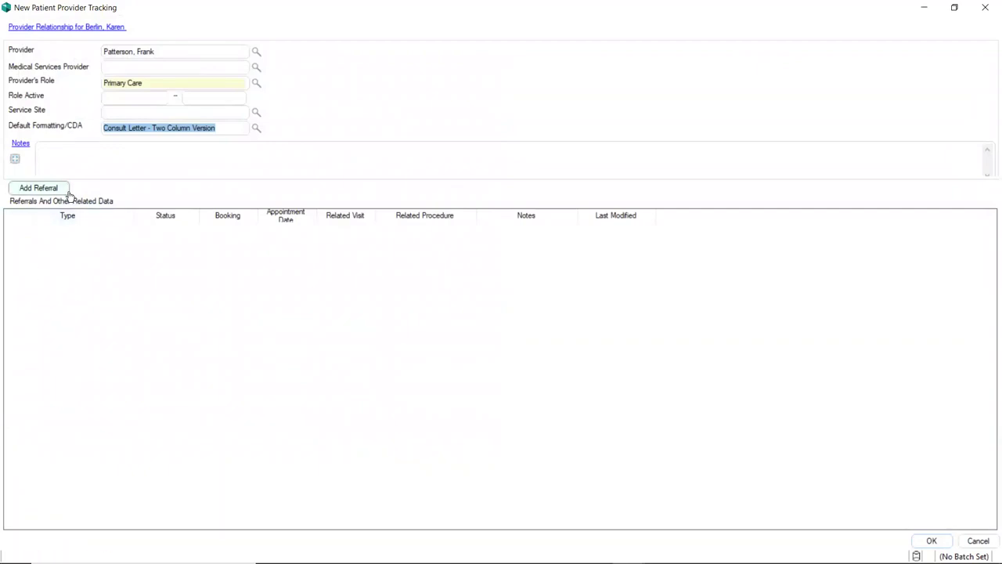
pyautogui.click(175, 51)
pyautogui.moveTo(175, 51); pyautogui.dragTo(88, 52)
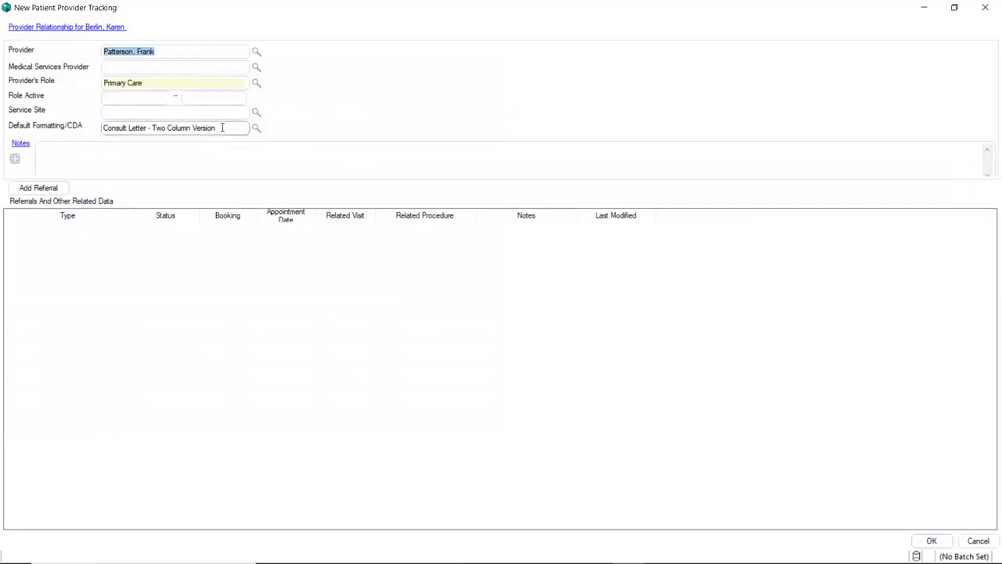
pyautogui.moveTo(222, 128); pyautogui.dragTo(95, 126)
pyautogui.moveTo(204, 127); pyautogui.dragTo(92, 128)
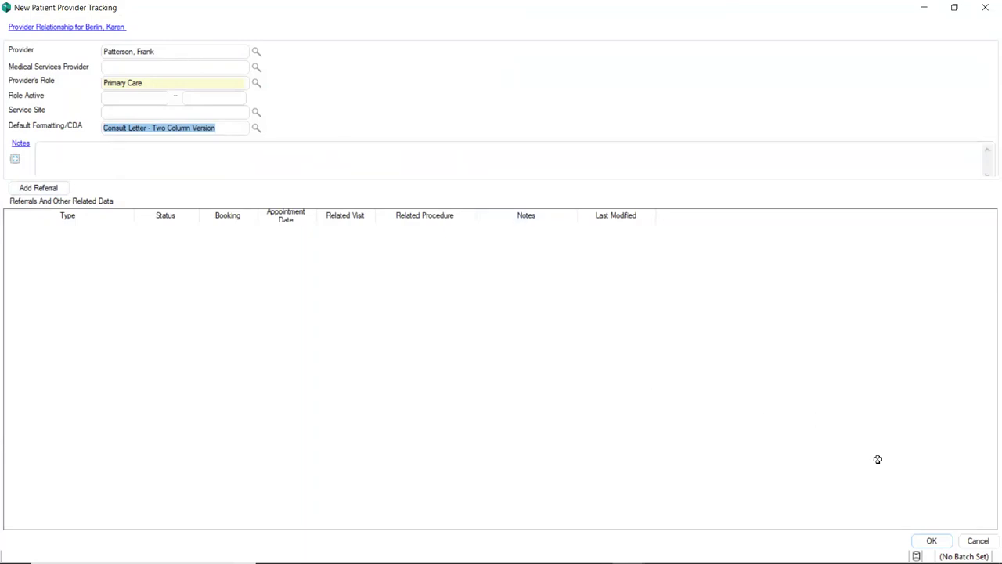
# Save the new provider tracking entry, close the tracking list, and return to the visit's generated text
pyautogui.click(927, 541)
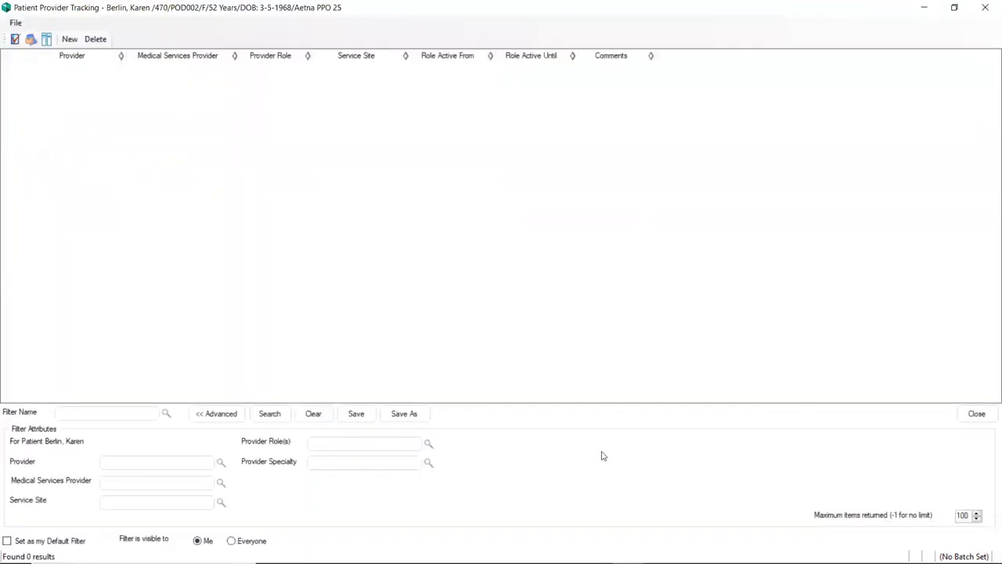
pyautogui.click(968, 411)
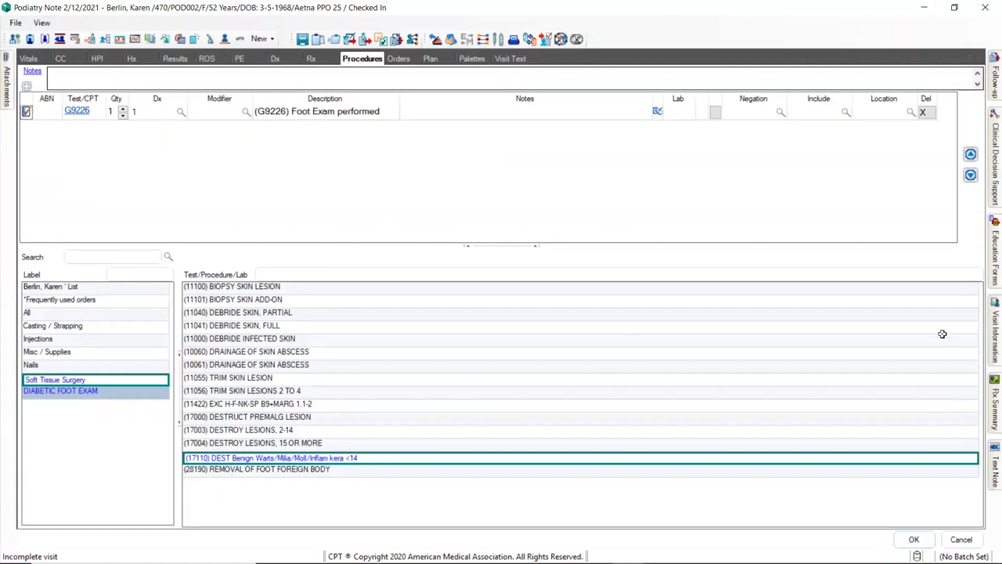
pyautogui.click(523, 61)
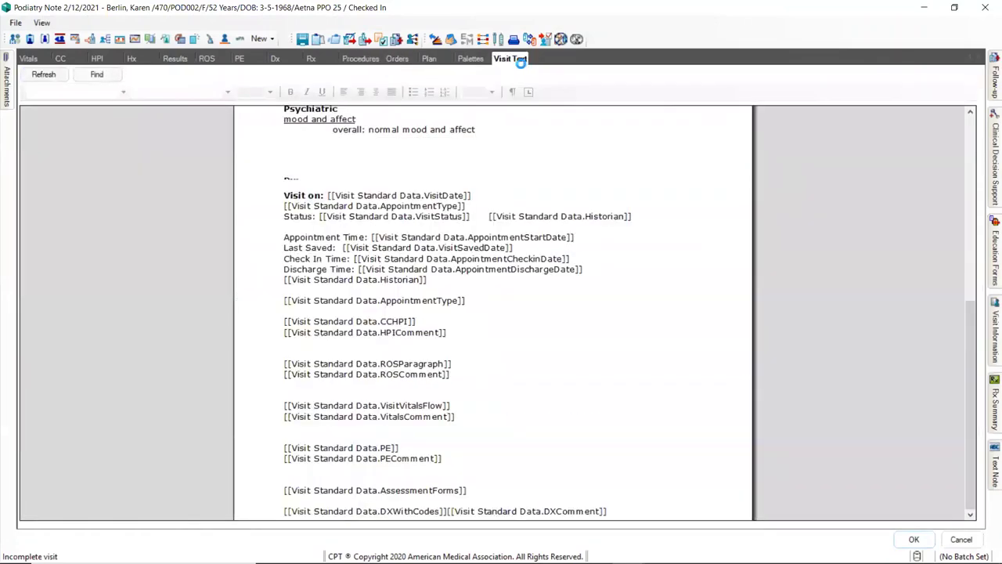
# Compare the Evaluation & Management level options under the 2021 standard and the older standard, based on time and on documentation
pyautogui.click(455, 41)
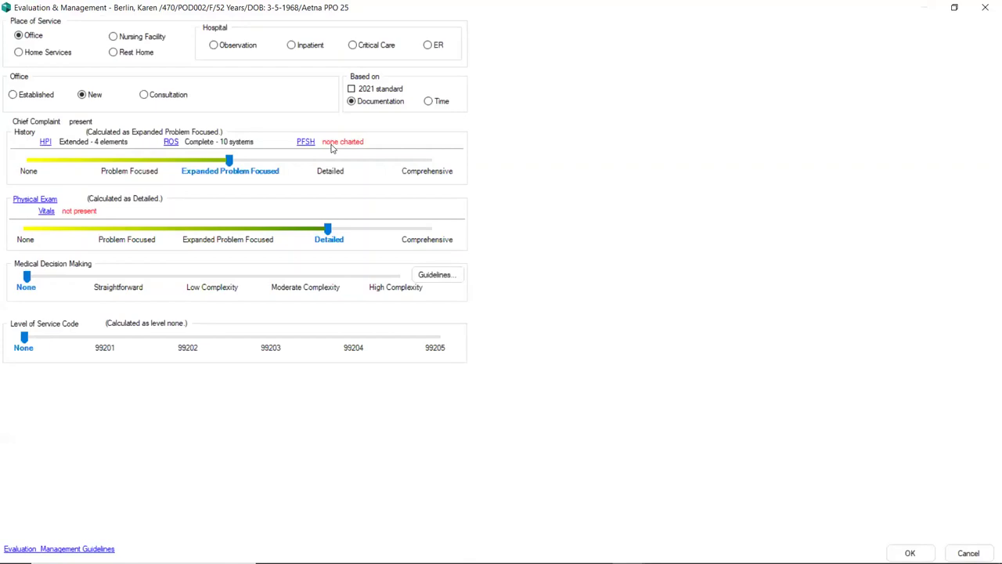
pyautogui.click(383, 92)
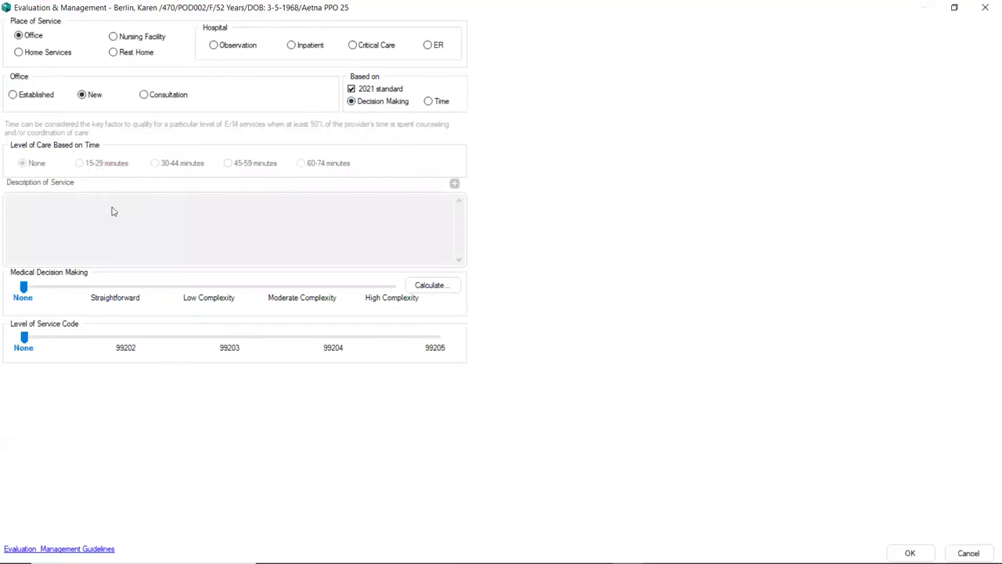
pyautogui.click(431, 101)
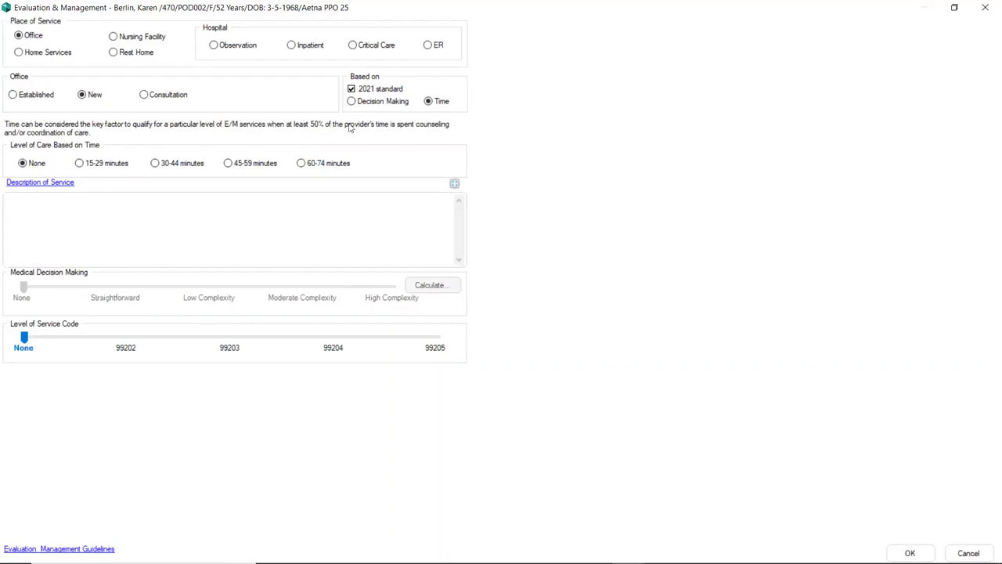
pyautogui.click(373, 90)
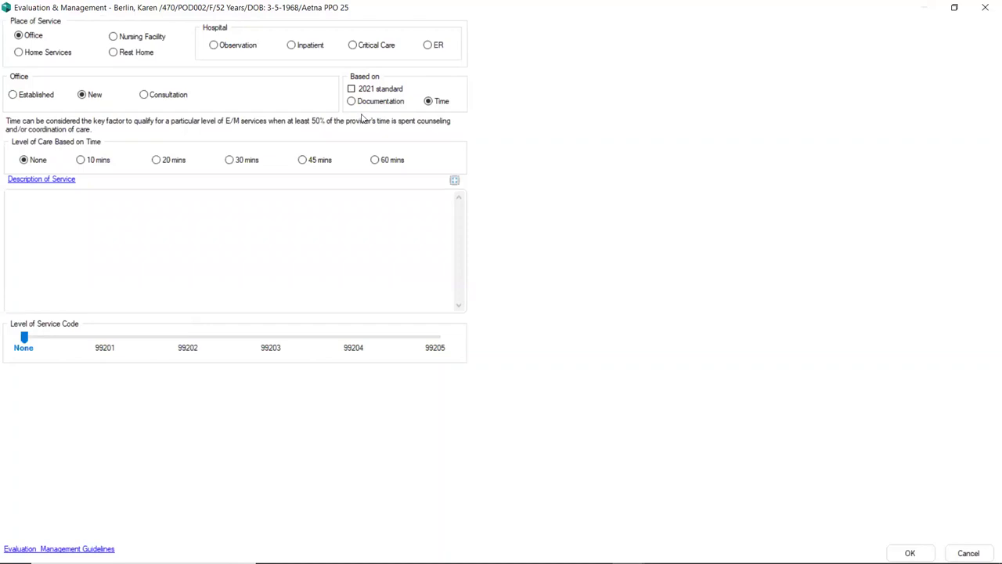
pyautogui.click(365, 103)
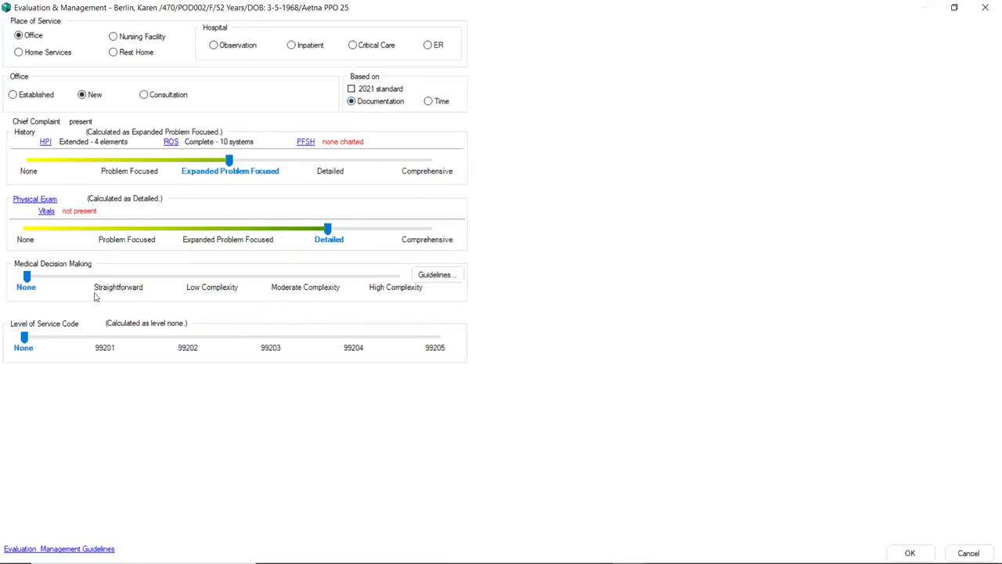
# Record the visit's vitals: weight 165 lb, height 63 in, and blood pressure 122/78 mmHg
pyautogui.click(45, 212)
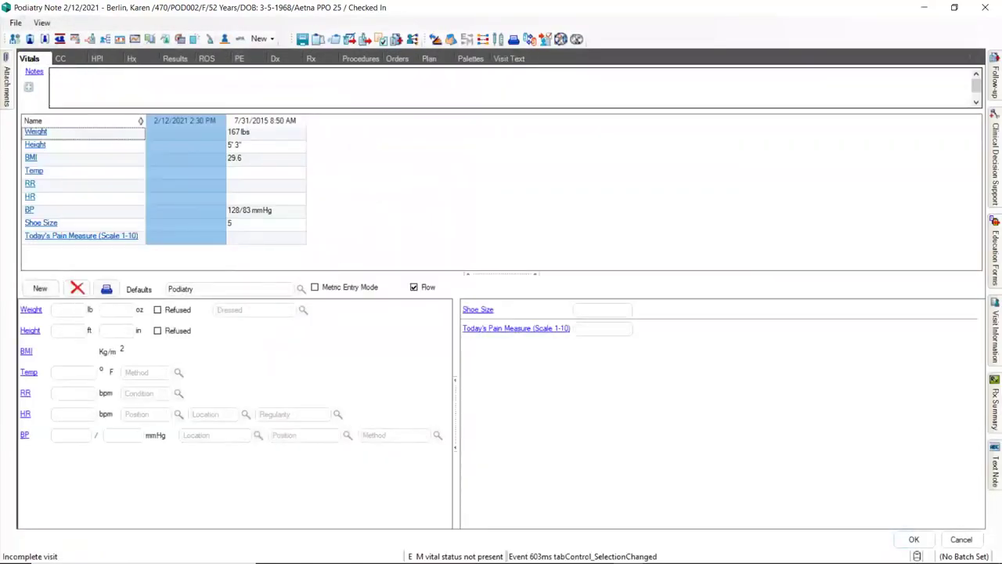
pyautogui.write('165')
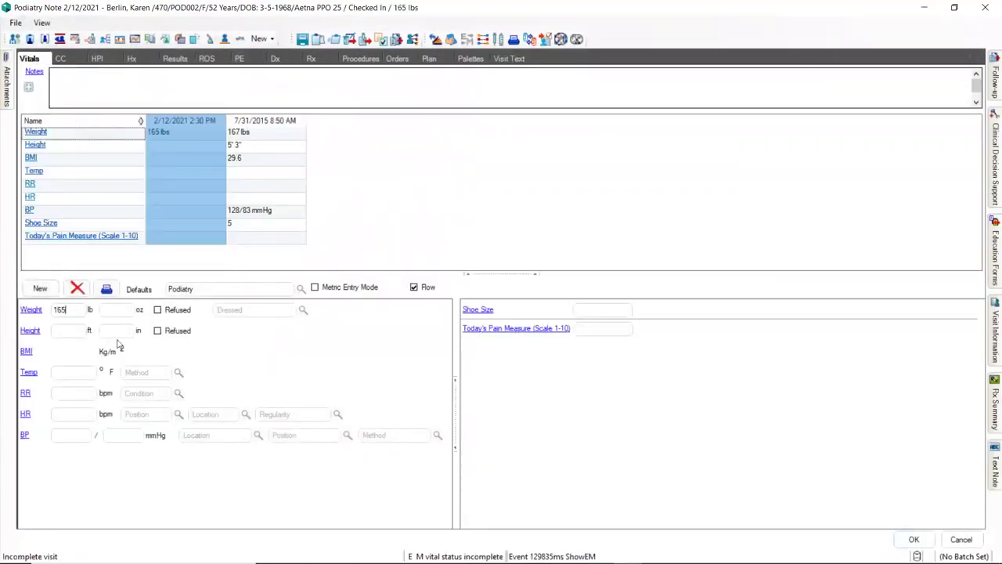
pyautogui.click(117, 331)
pyautogui.write('63')
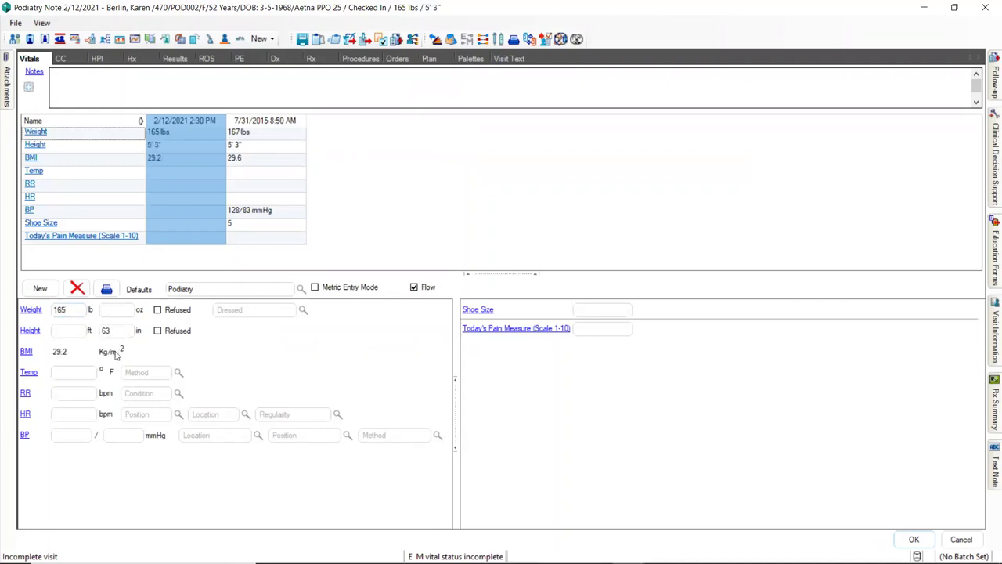
pyautogui.click(77, 437)
pyautogui.write('122')
pyautogui.click(127, 436)
pyautogui.write('78')
# Mark the medication, problem/diagnosis and drug allergy histories as reviewed, and record No Known Drug Allergies
pyautogui.click(139, 58)
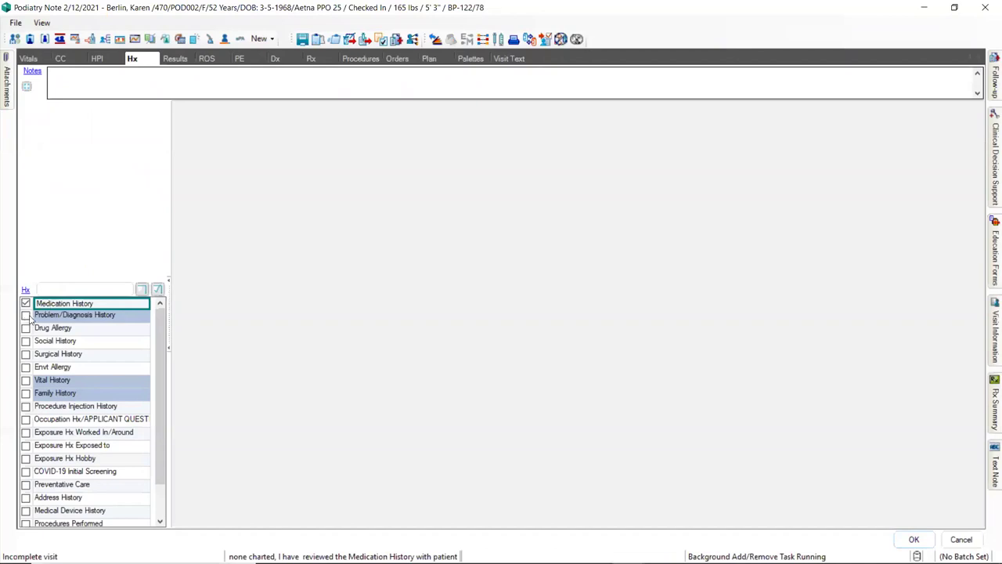
pyautogui.click(27, 317)
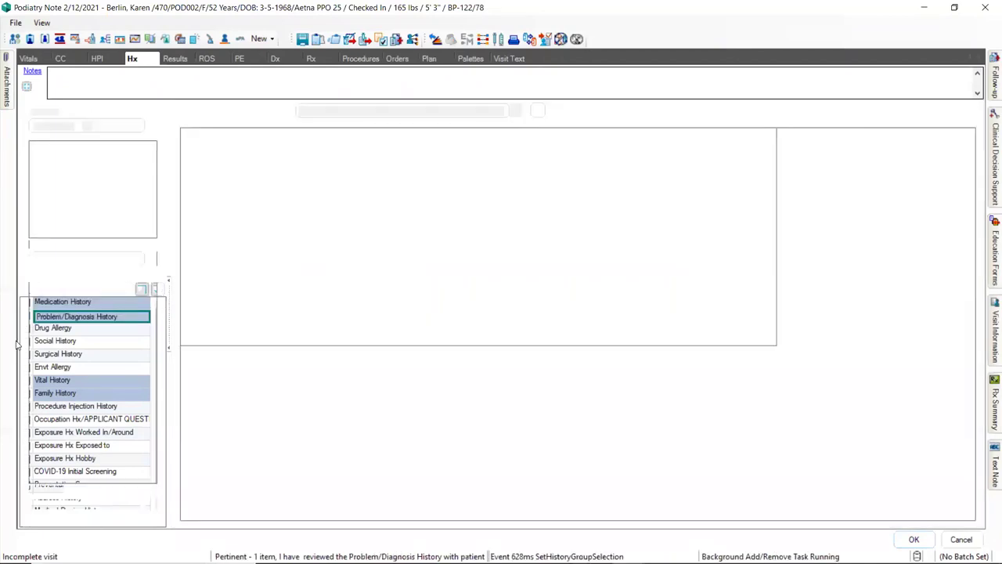
pyautogui.click(30, 329)
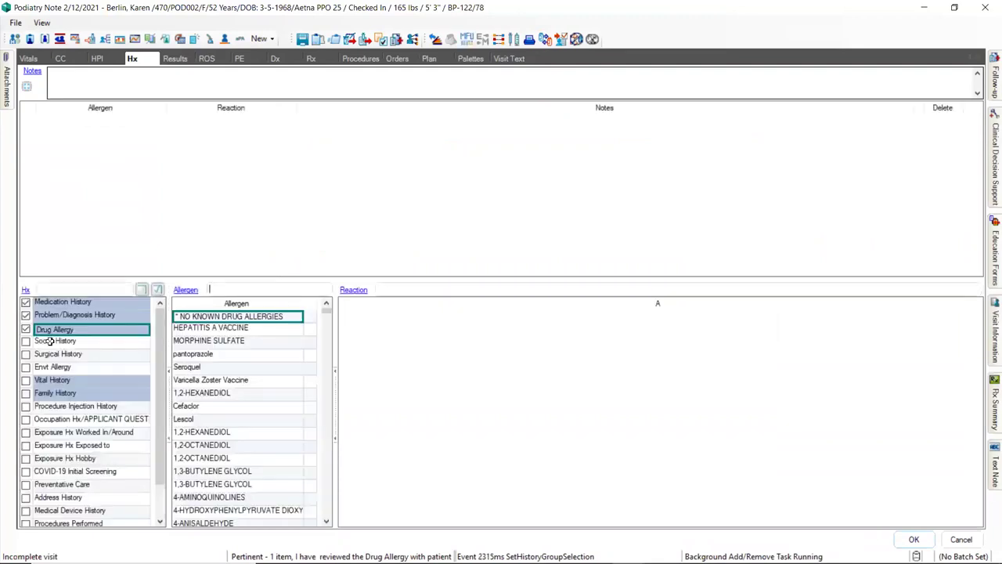
pyautogui.click(192, 317)
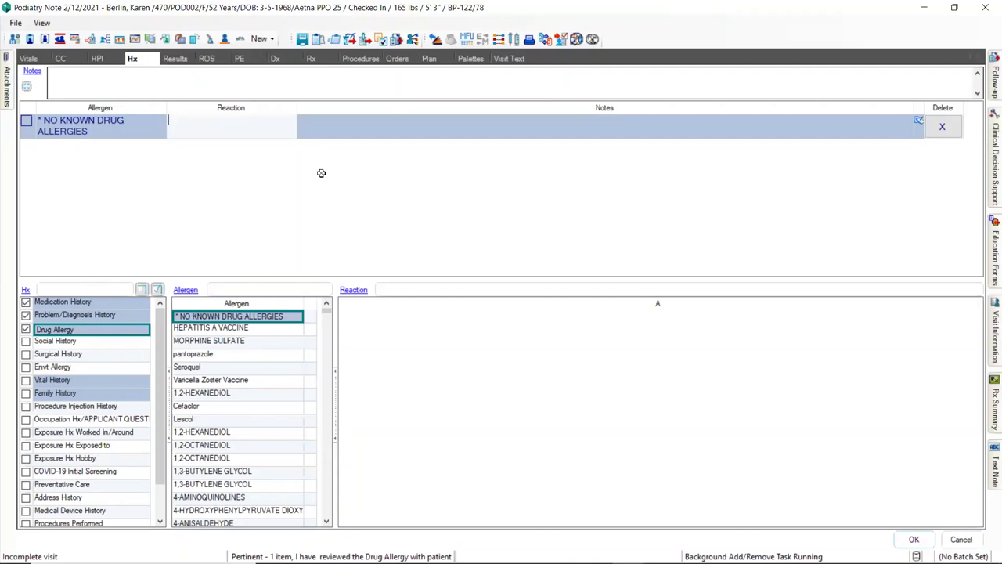
# Base the Evaluation & Management level on documentation without the 2021 standard, and set medical decision making to Moderate Complexity
pyautogui.click(482, 39)
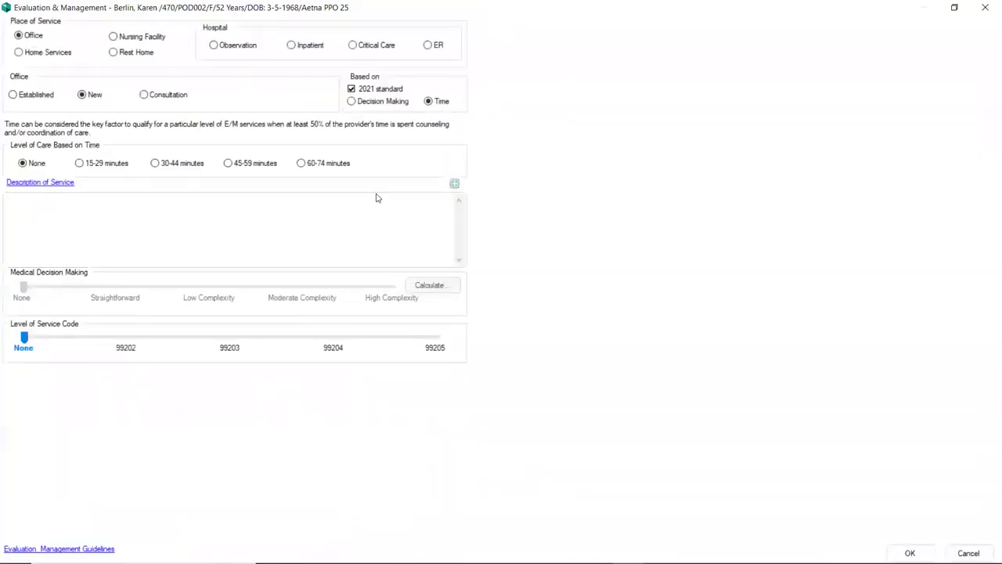
pyautogui.click(376, 91)
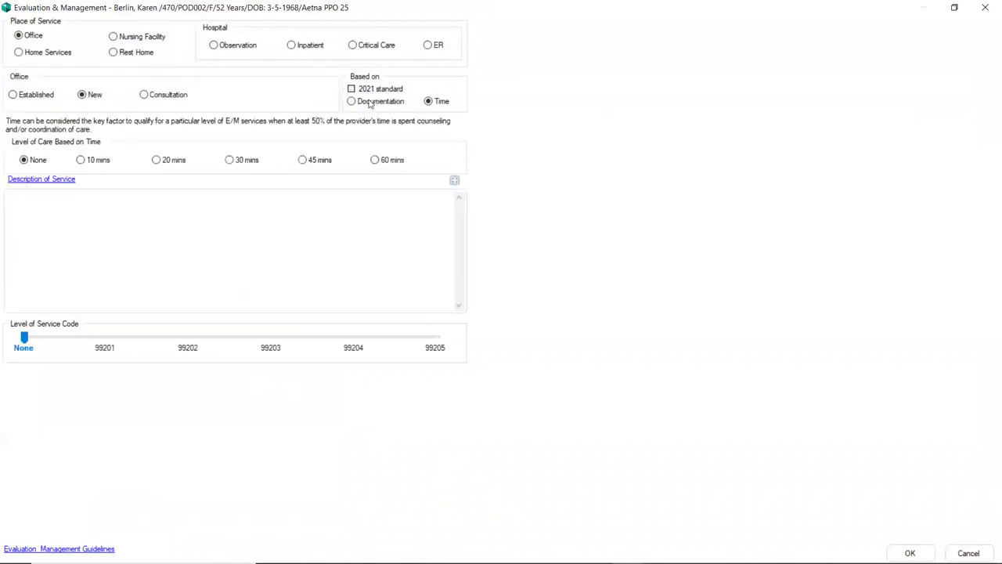
pyautogui.click(372, 101)
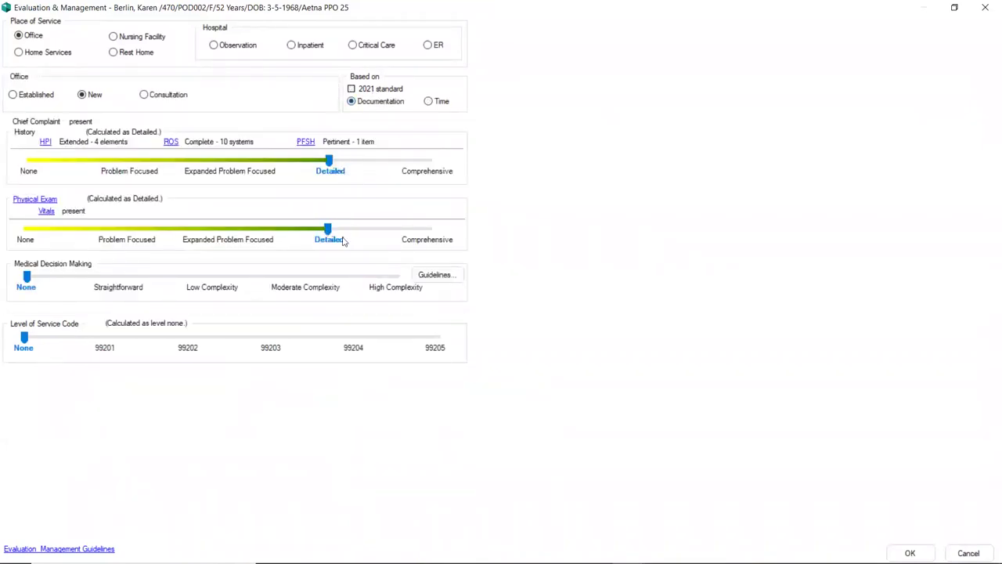
pyautogui.click(315, 289)
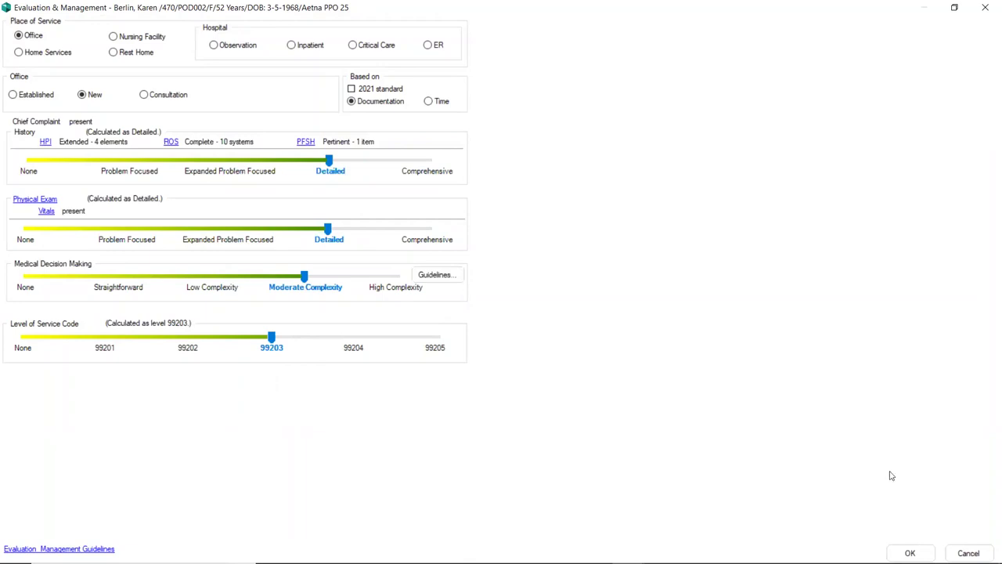
pyautogui.click(910, 552)
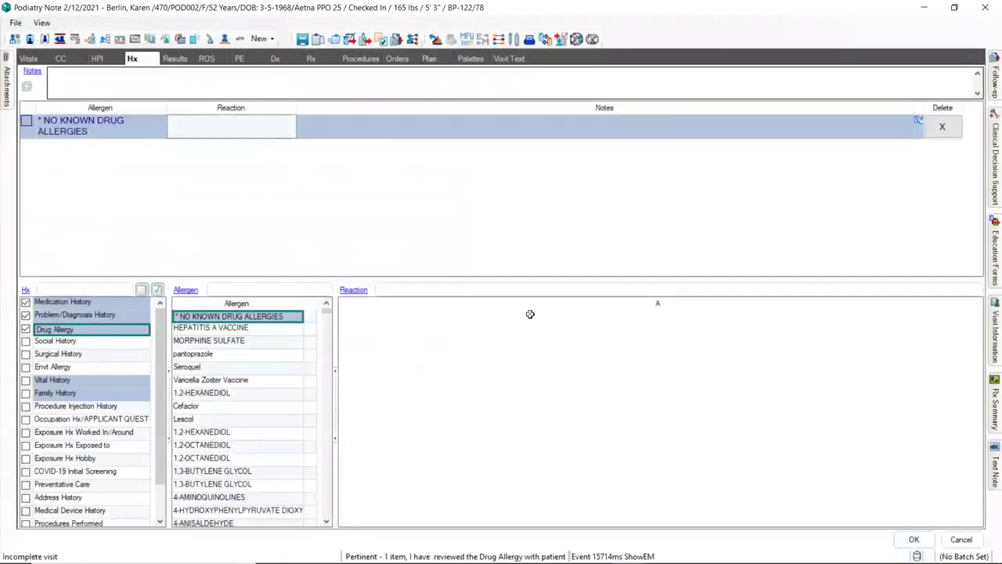
# Review the generated visit text from the chief complaint through the physical exam, diagnosis and prescription
pyautogui.click(525, 61)
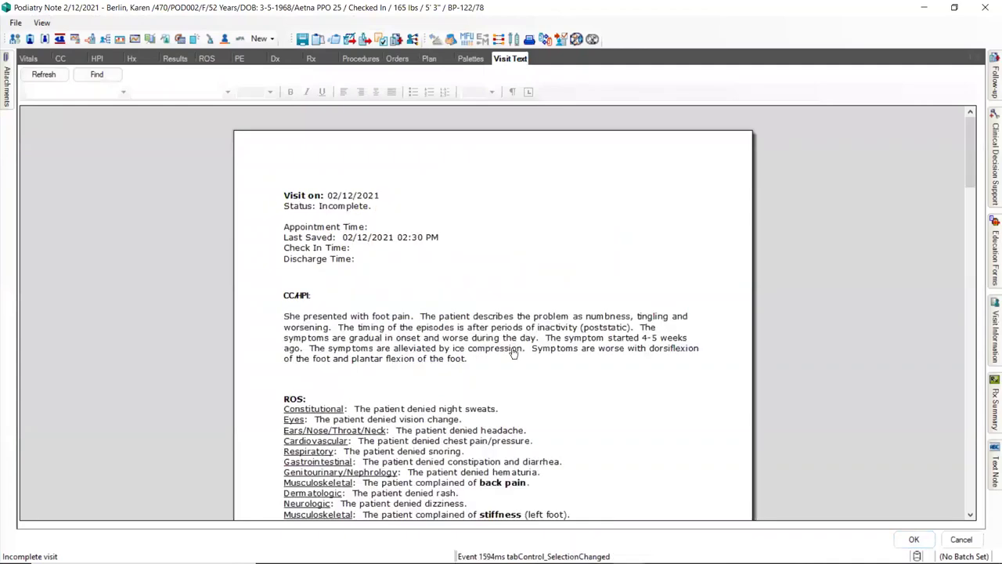
pyautogui.scroll(-1, 616, 376)
pyautogui.scroll(-6, 615, 377)
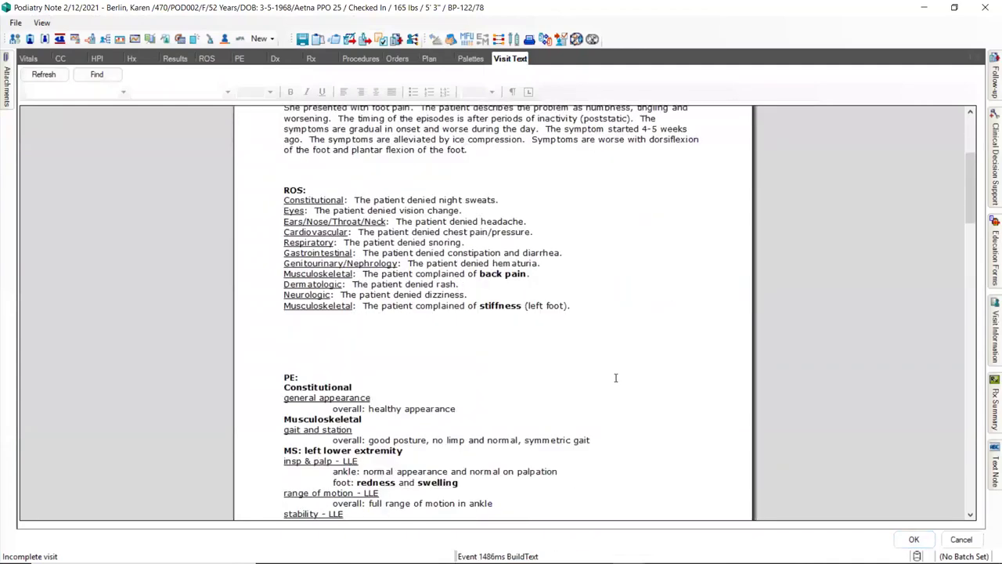
pyautogui.scroll(-6, 616, 378)
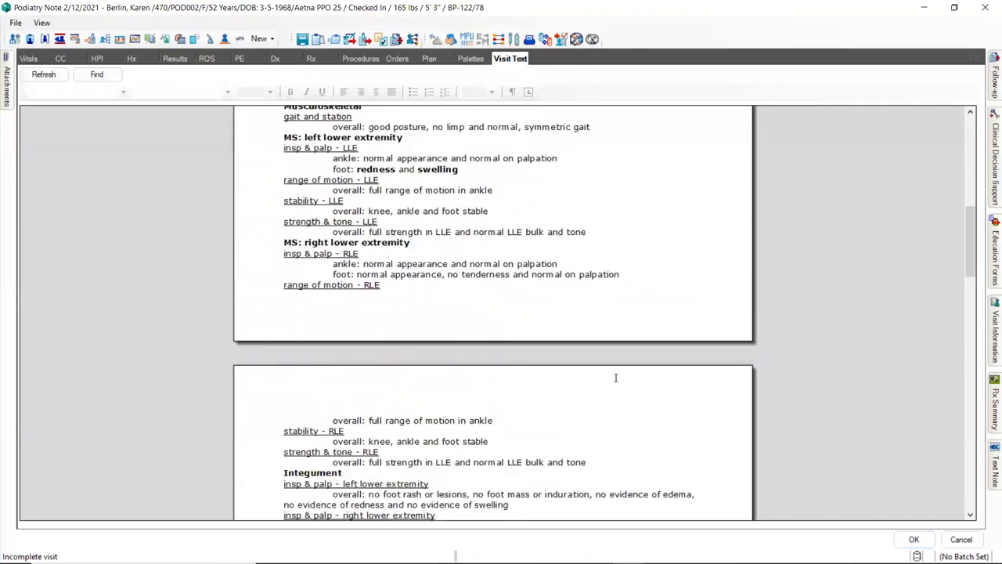
pyautogui.scroll(-1, 616, 377)
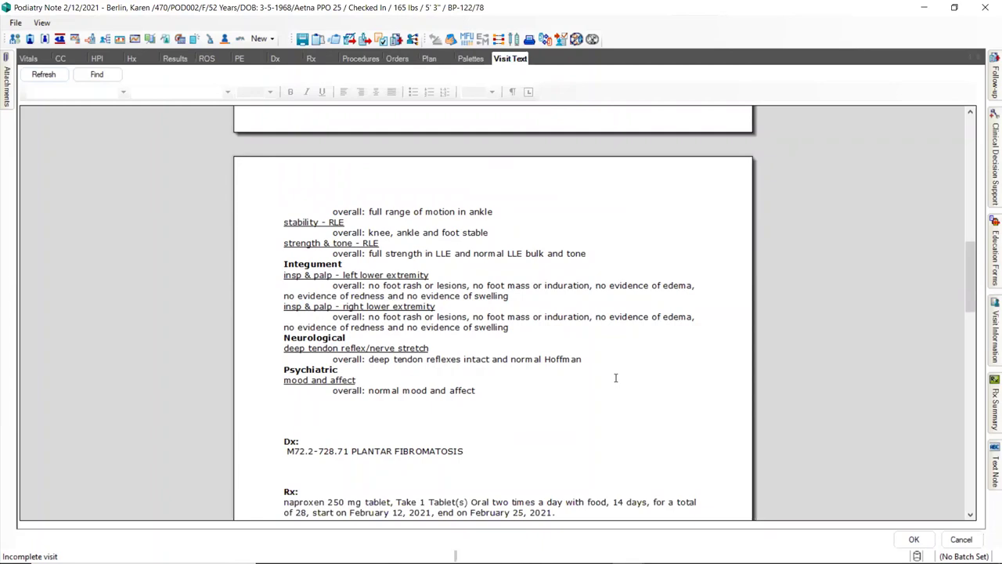
# Check out the visit as a complete note and accept the unified summary with printing upon completion turned off
pyautogui.click(908, 539)
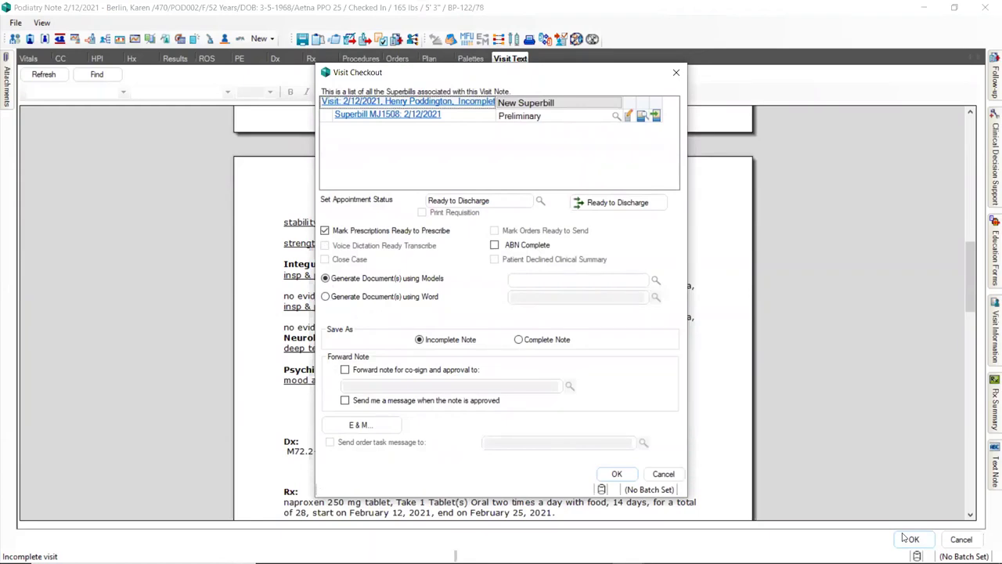
pyautogui.click(552, 339)
pyautogui.click(614, 475)
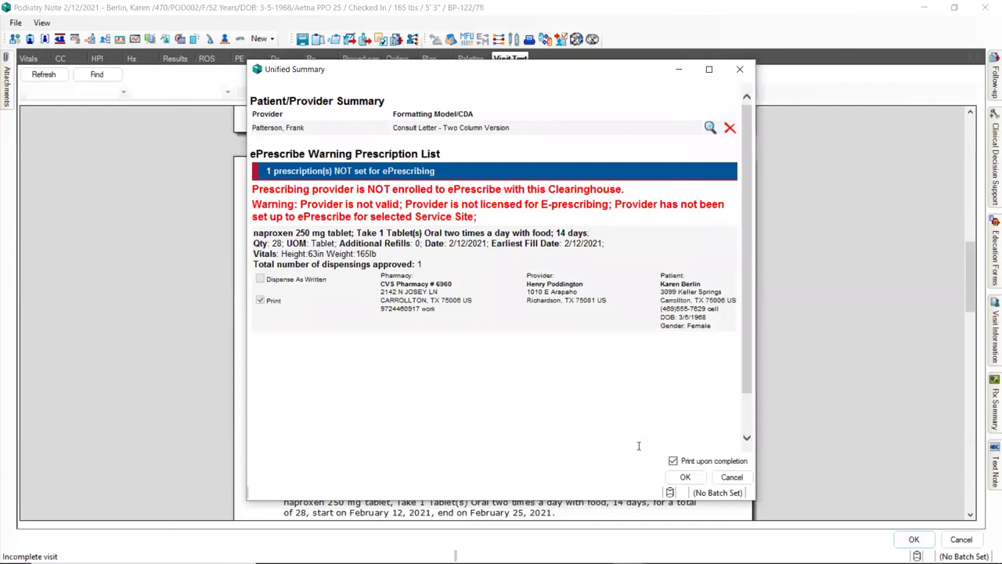
pyautogui.click(673, 461)
pyautogui.click(681, 477)
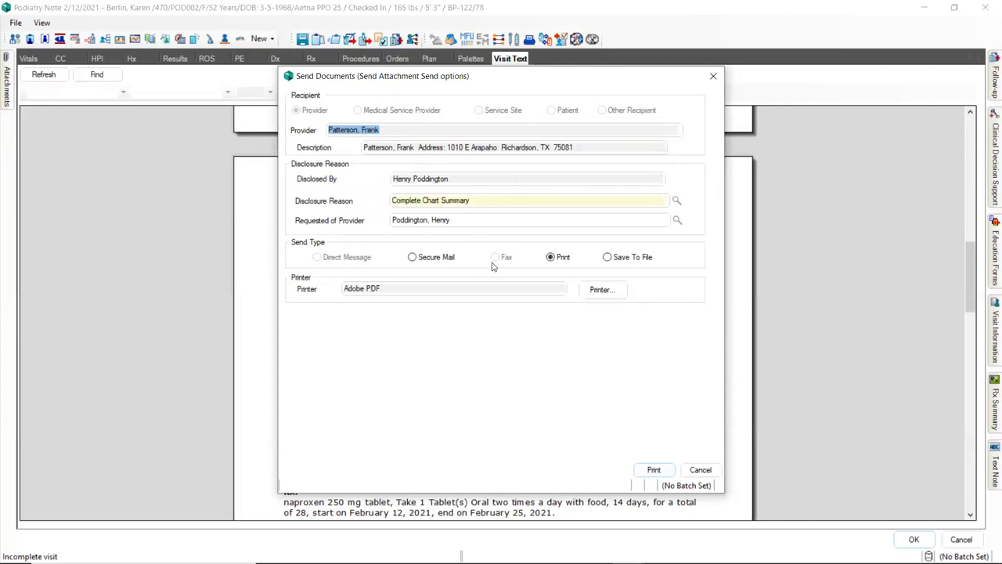
# Print the consult letter to the PDF Consult Letter - Two Column Version 2_12_2021 on the Desktop, and review it in Acrobat
pyautogui.click(654, 470)
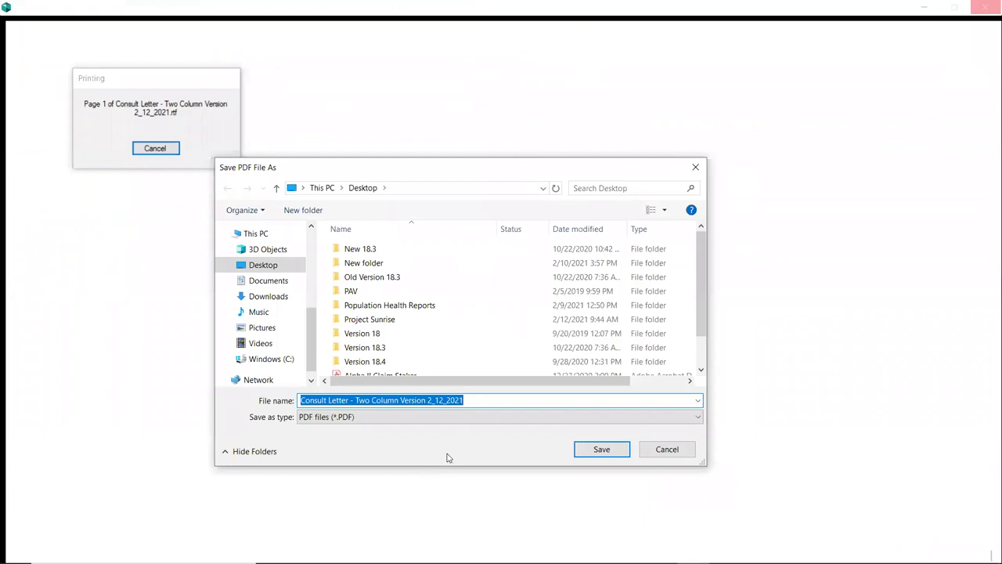
pyautogui.click(594, 450)
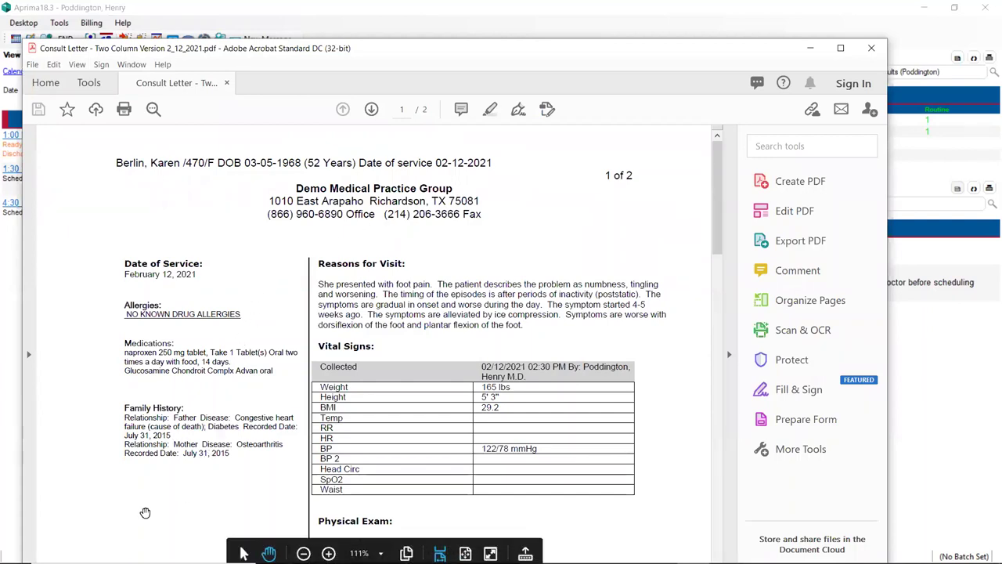
pyautogui.scroll(-3, 647, 353)
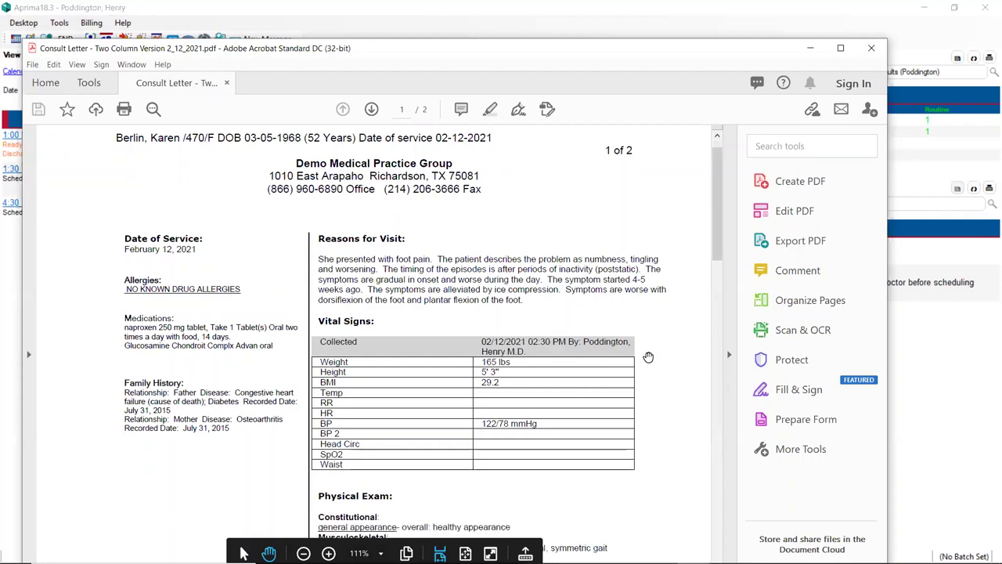
pyautogui.scroll(-1, 647, 357)
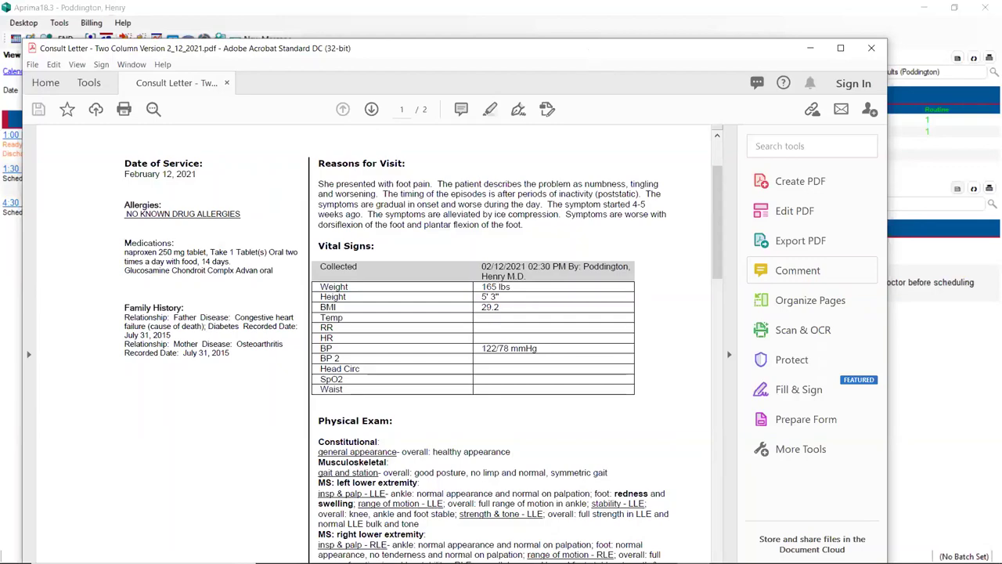
pyautogui.hotkey('alt', 'F4')
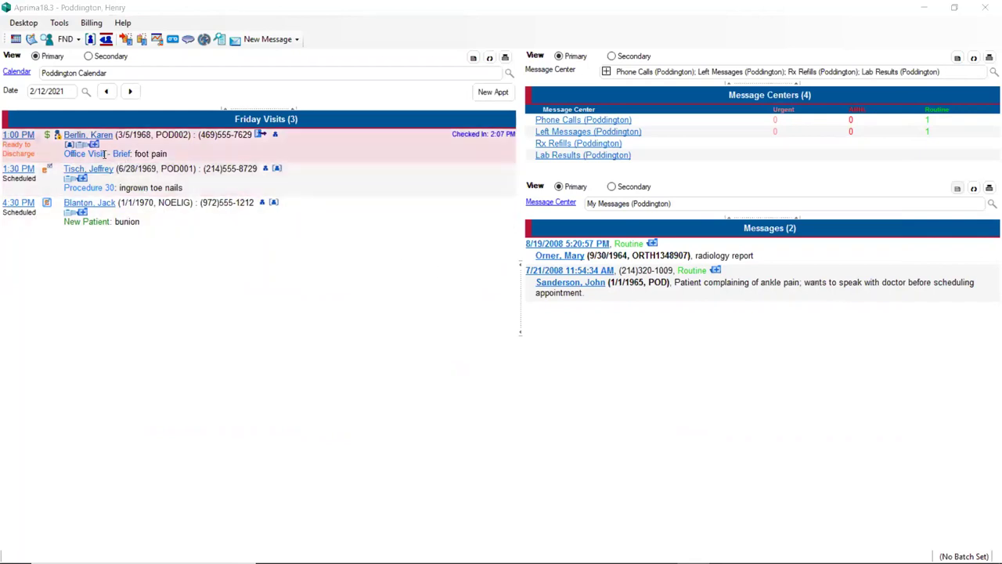
# Create a new podiatry note from the 1:30 PM appointment for ingrown toe nails
pyautogui.click(83, 181)
pyautogui.rightClick(82, 181)
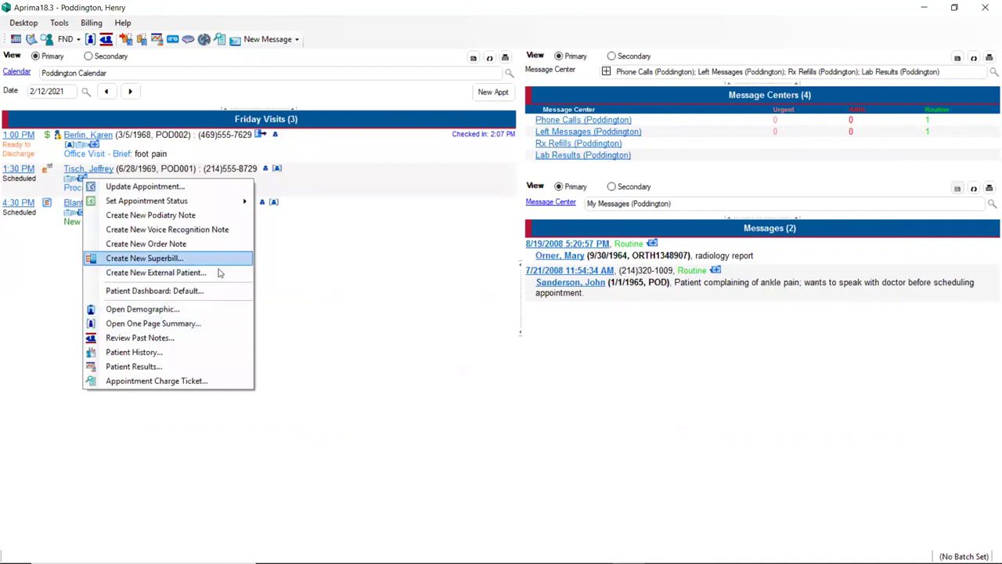
pyautogui.click(234, 217)
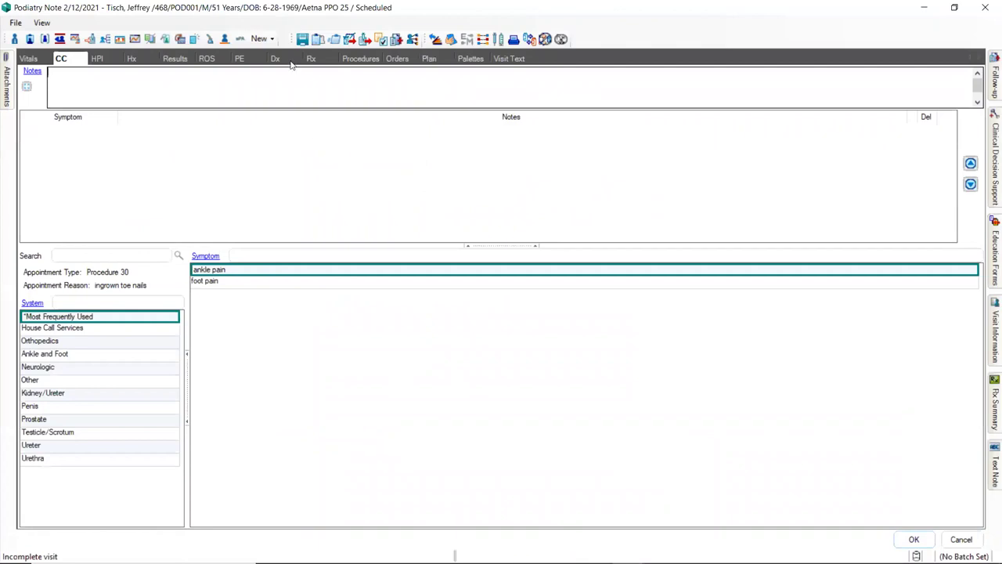
# Browse the IMO terms for Ingrowing Nail (703.0) from the full diagnosis list and close the search without selecting a term
pyautogui.click(288, 61)
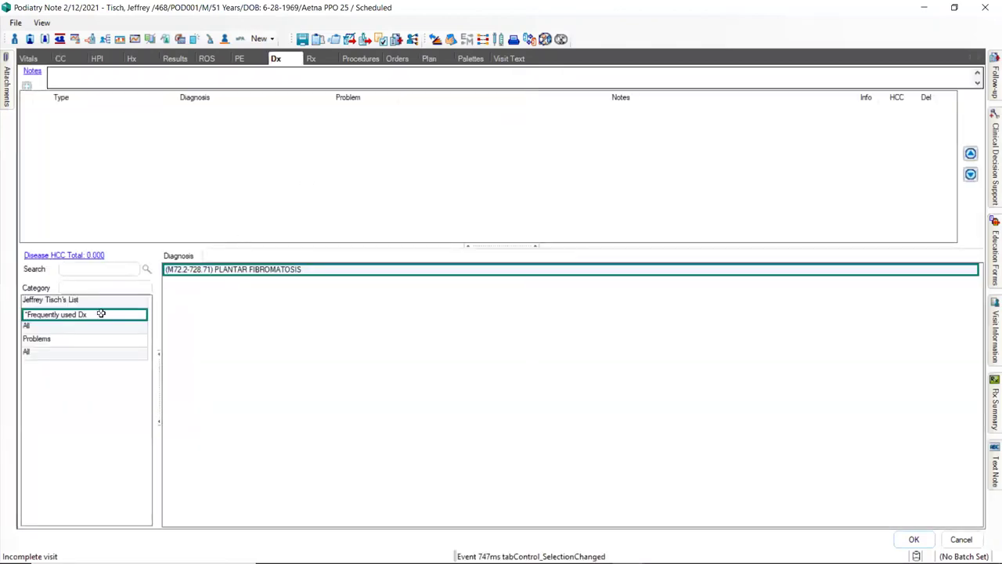
pyautogui.click(104, 300)
pyautogui.click(97, 326)
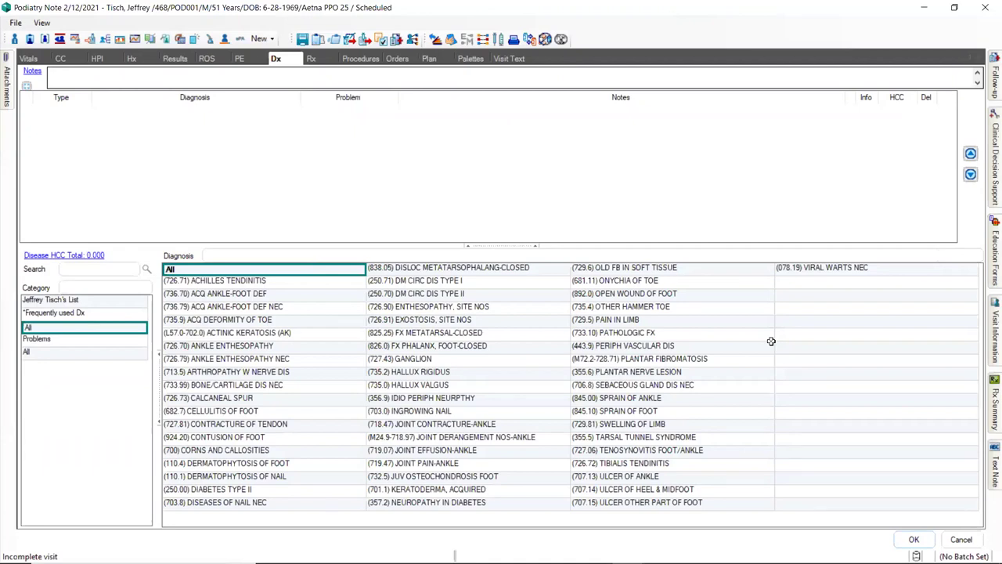
pyautogui.click(490, 411)
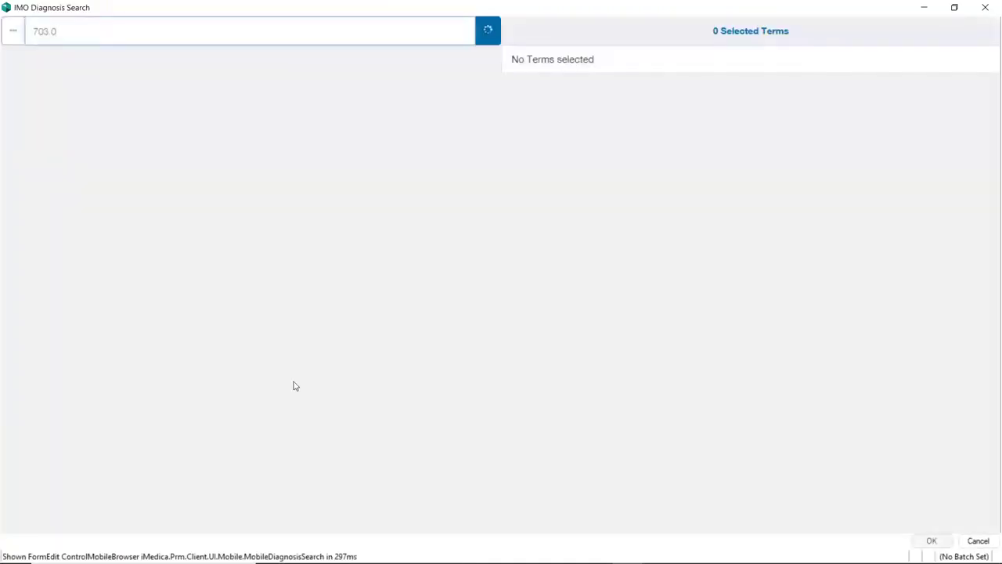
pyautogui.scroll(-10, 320, 317)
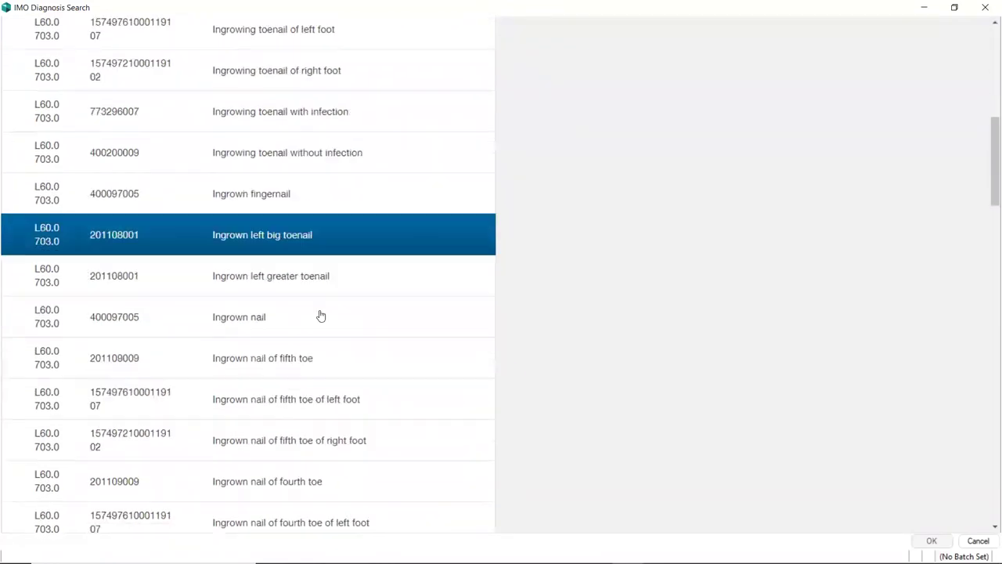
pyautogui.scroll(-8, 320, 321)
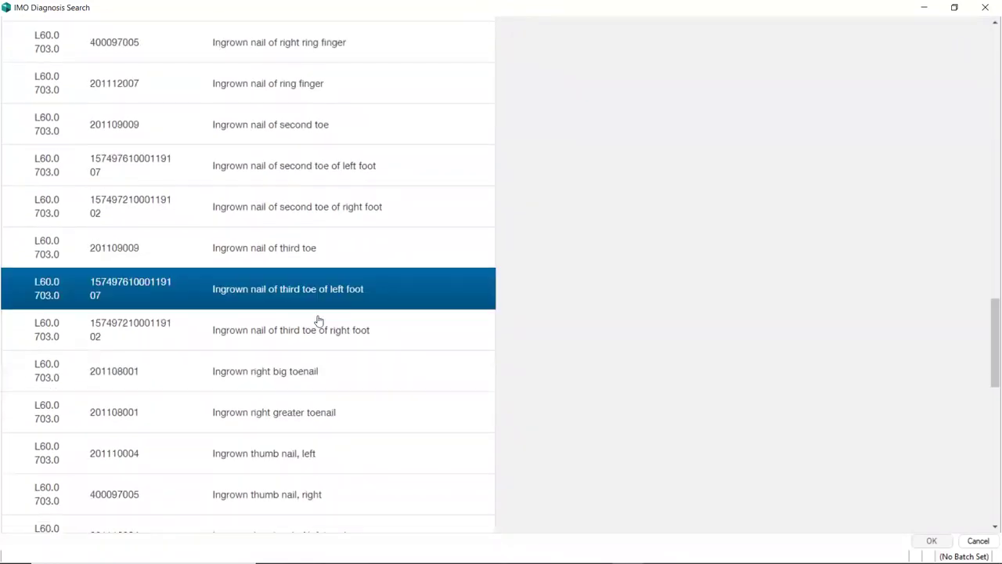
pyautogui.click(978, 540)
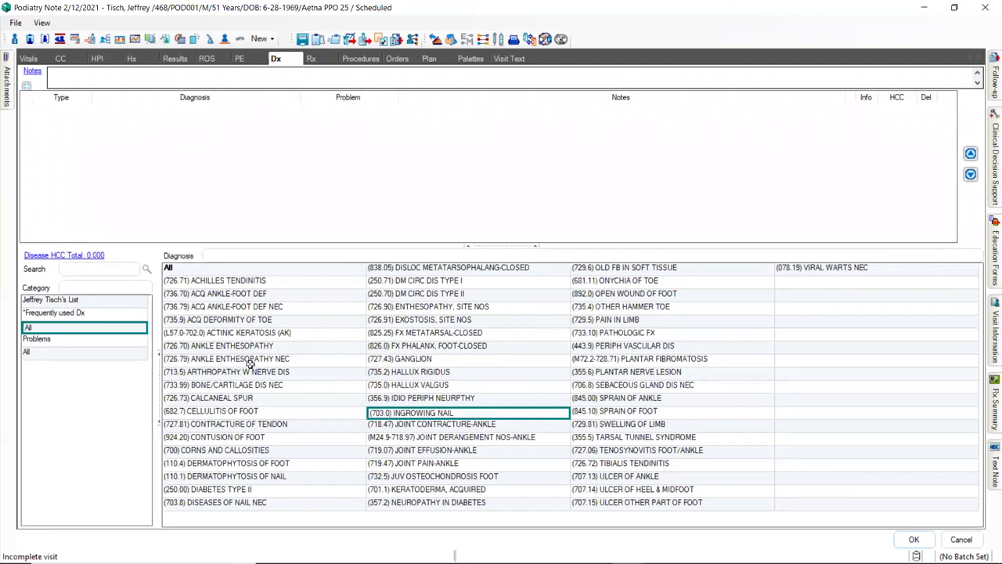
# Add the diagnosis Sprain of left foot, initial encounter, by refining Sprain of Foot (845.10) with the initial encounter and left modifiers
pyautogui.click(609, 412)
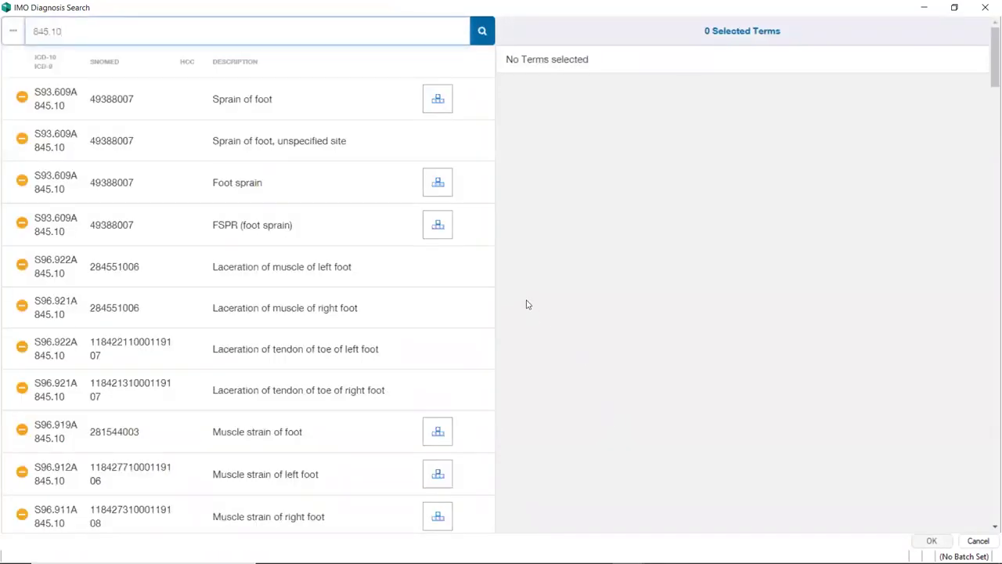
pyautogui.click(186, 128)
pyautogui.click(183, 114)
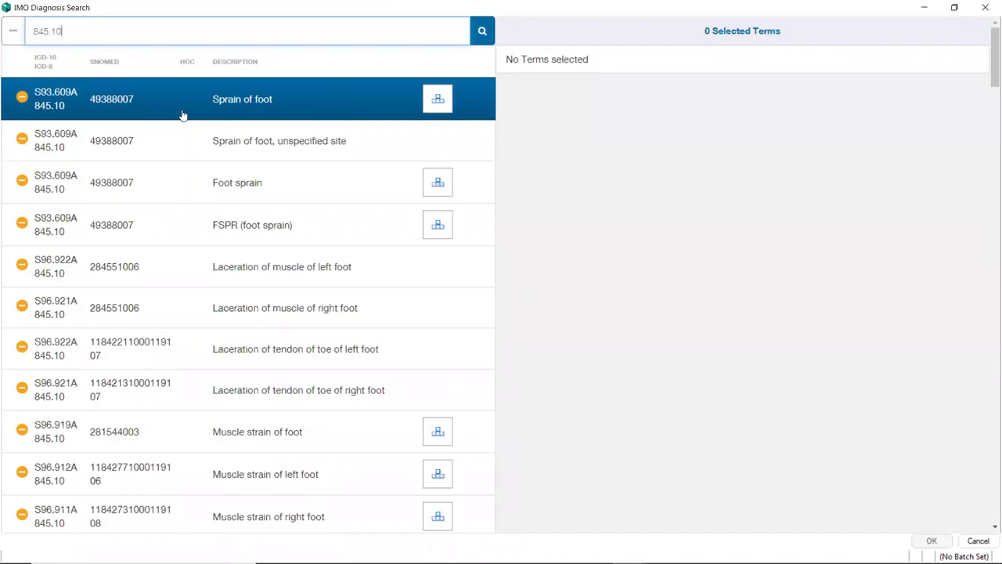
pyautogui.click(164, 128)
pyautogui.click(20, 115)
pyautogui.click(437, 100)
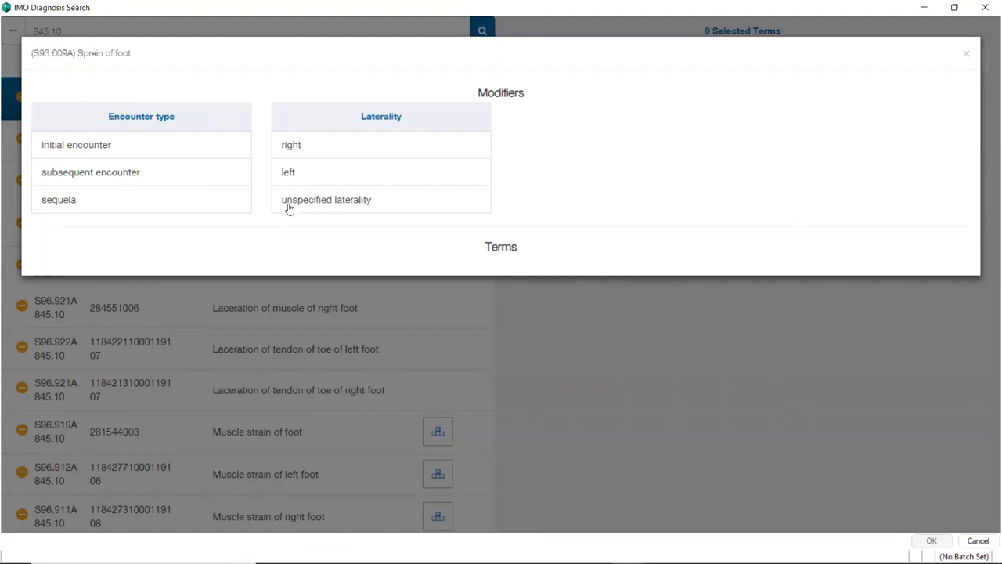
pyautogui.click(108, 150)
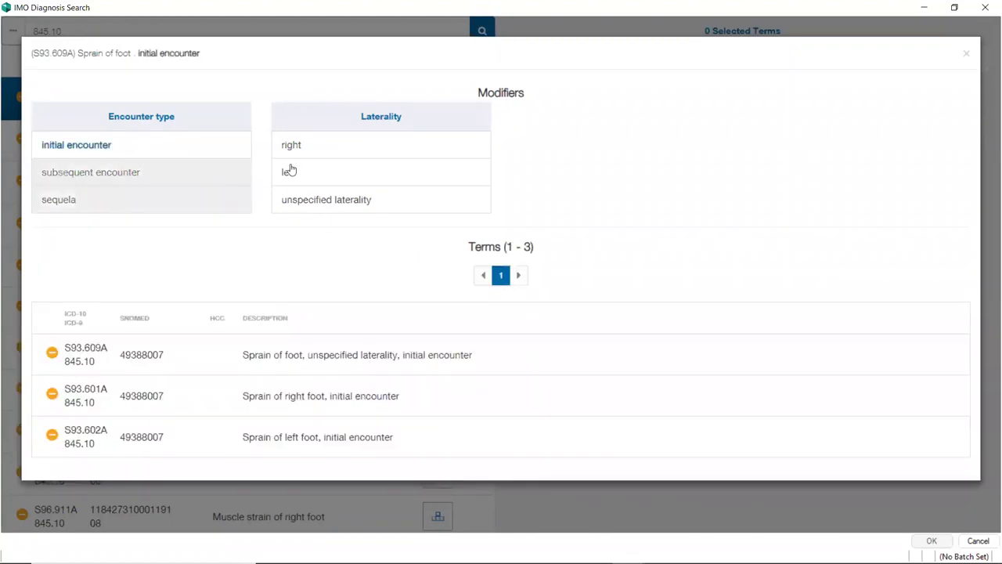
pyautogui.click(285, 173)
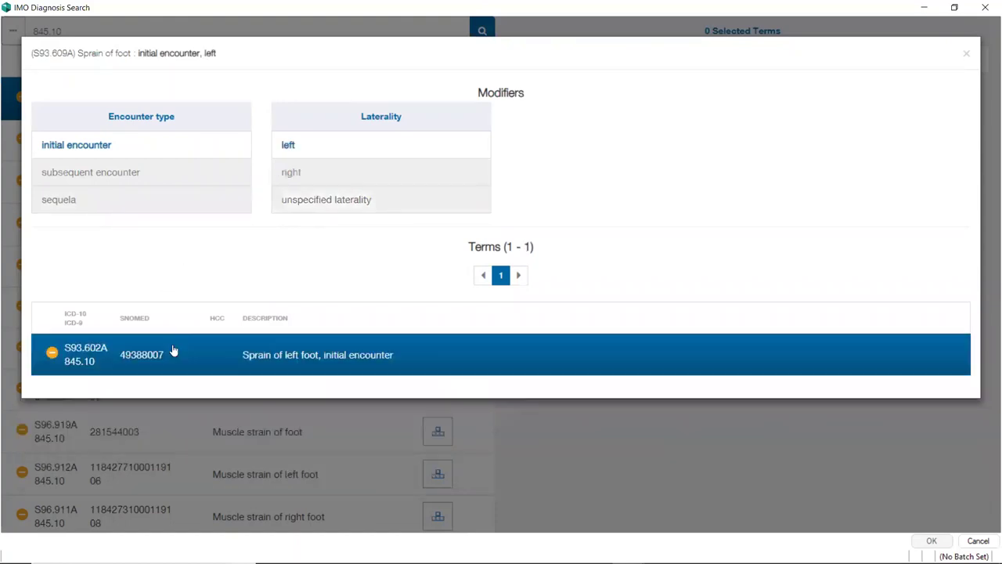
pyautogui.click(296, 363)
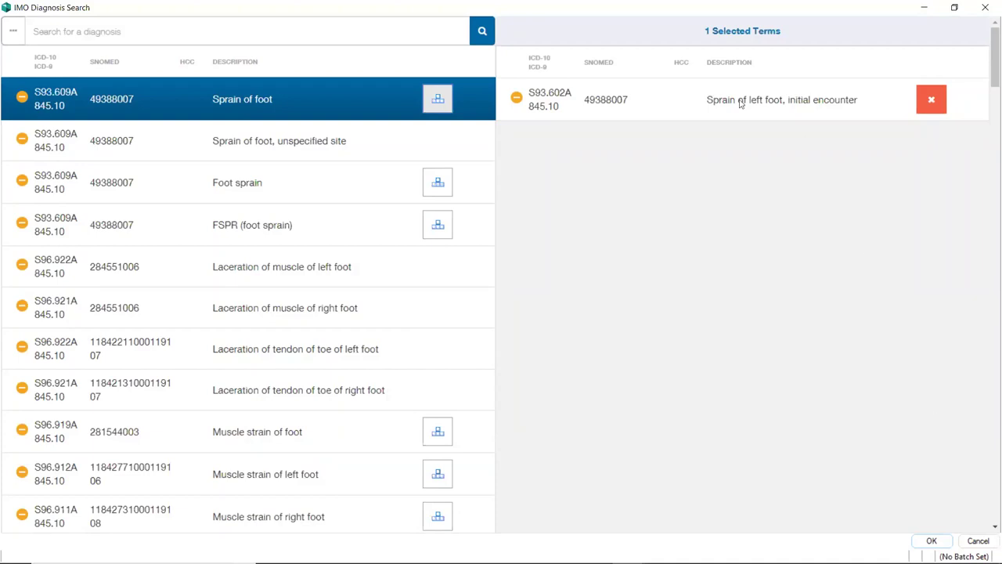
pyautogui.doubleClick(664, 23)
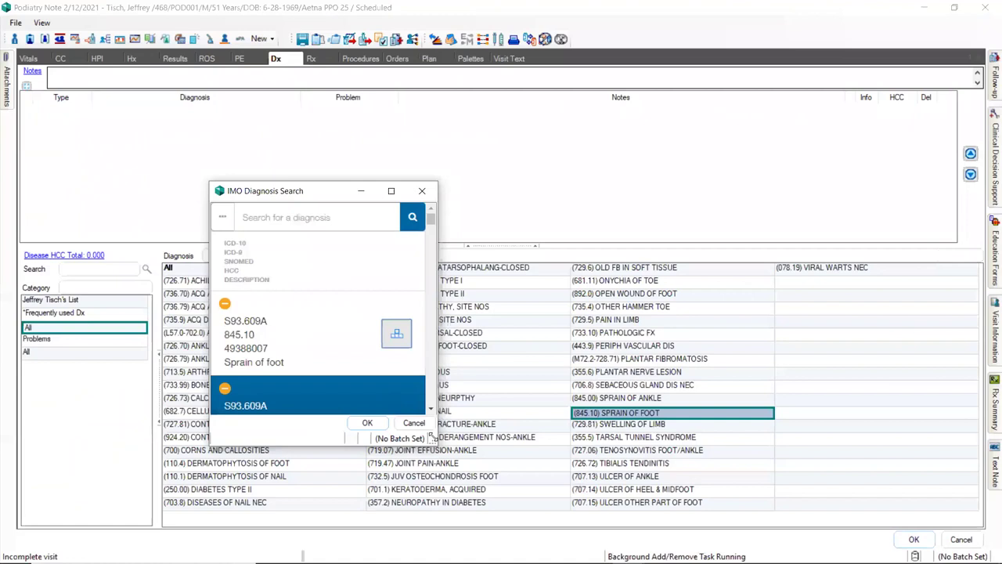
pyautogui.moveTo(432, 438); pyautogui.dragTo(920, 477)
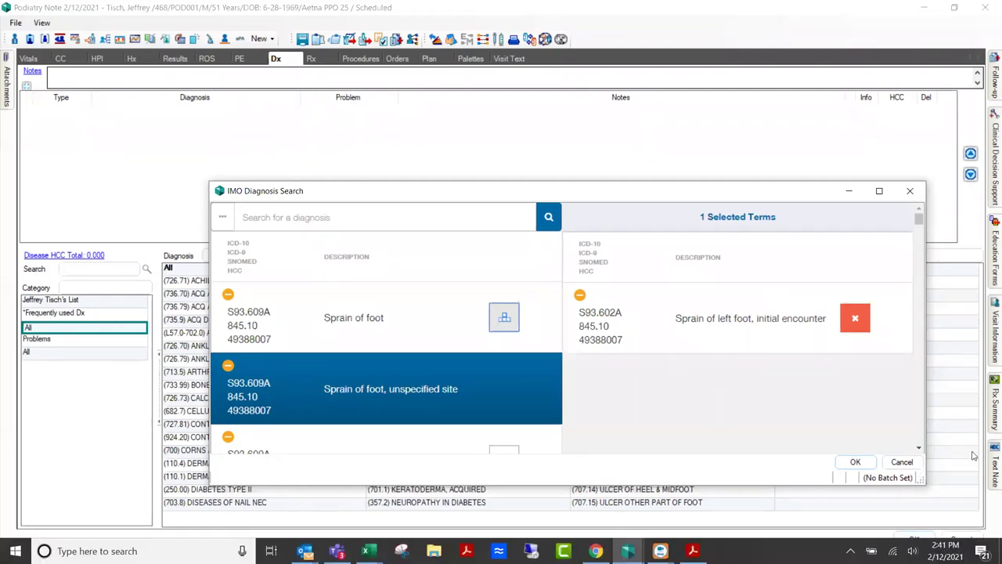
pyautogui.click(852, 462)
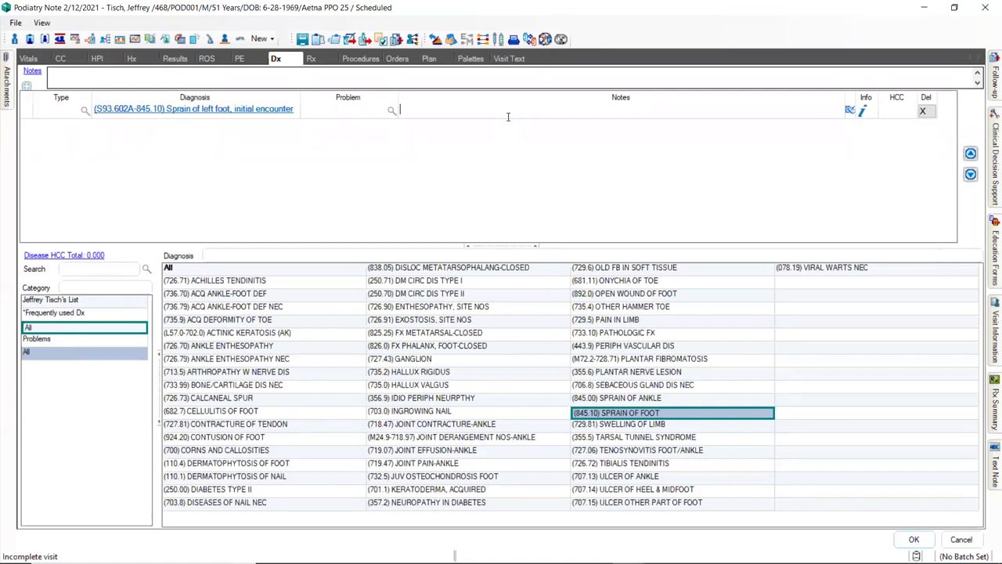
# Look through the injection procedures and add an order for X-RAY EXAM OF ANKLE (73610)
pyautogui.click(363, 58)
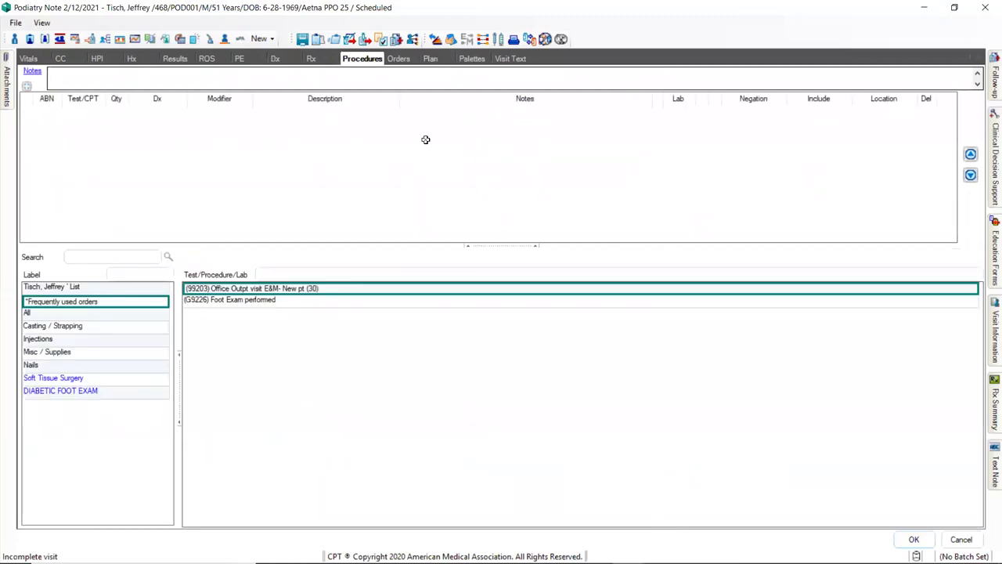
pyautogui.click(94, 340)
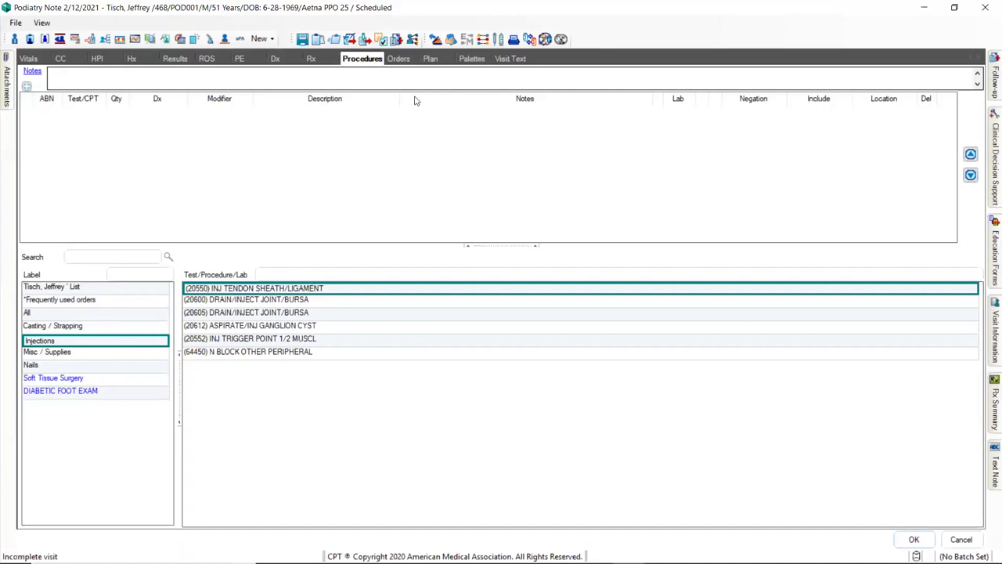
pyautogui.click(407, 60)
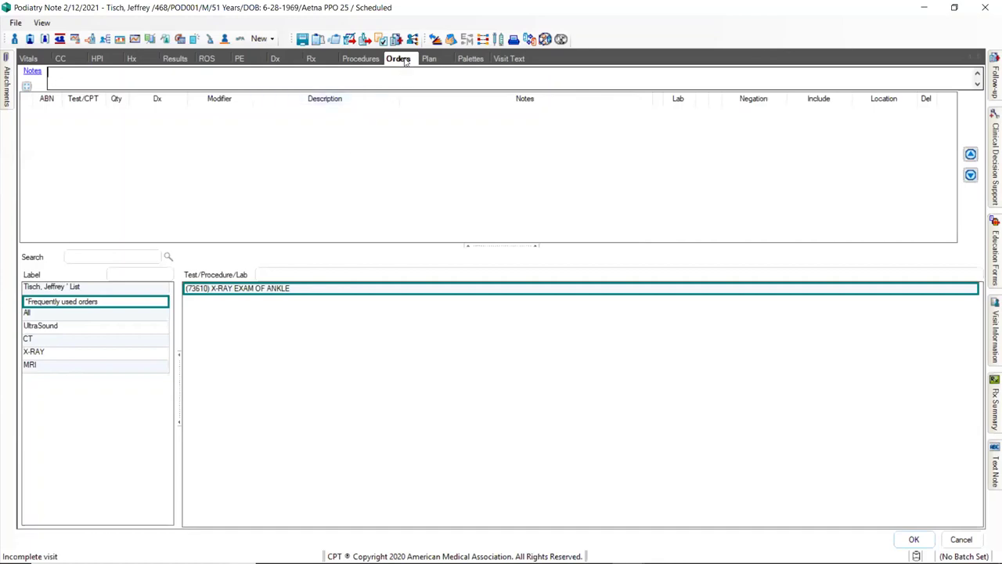
pyautogui.doubleClick(226, 289)
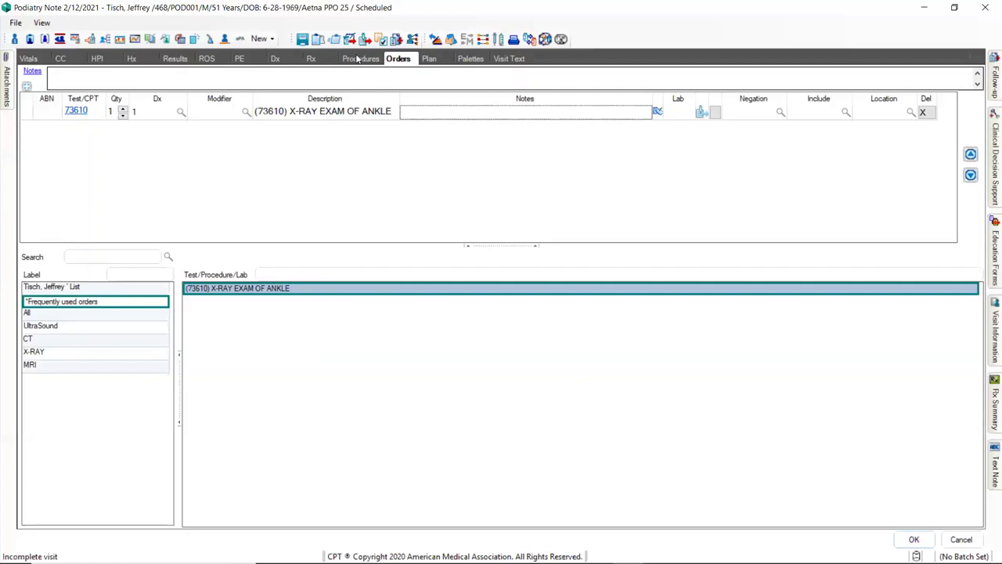
# Review the generated visit text and cancel the podiatry note, discarding its changes
pyautogui.click(513, 59)
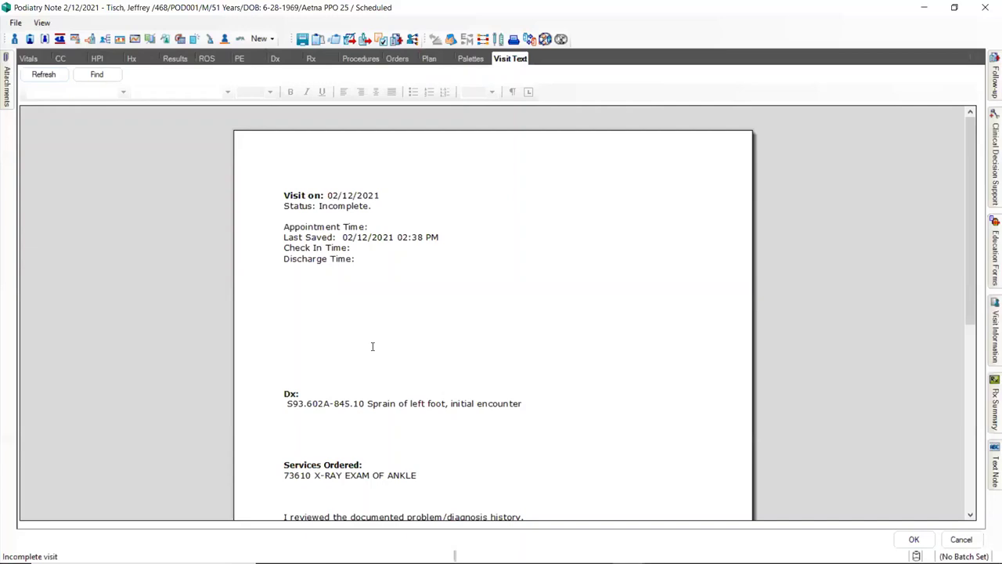
pyautogui.click(960, 540)
pyautogui.click(545, 335)
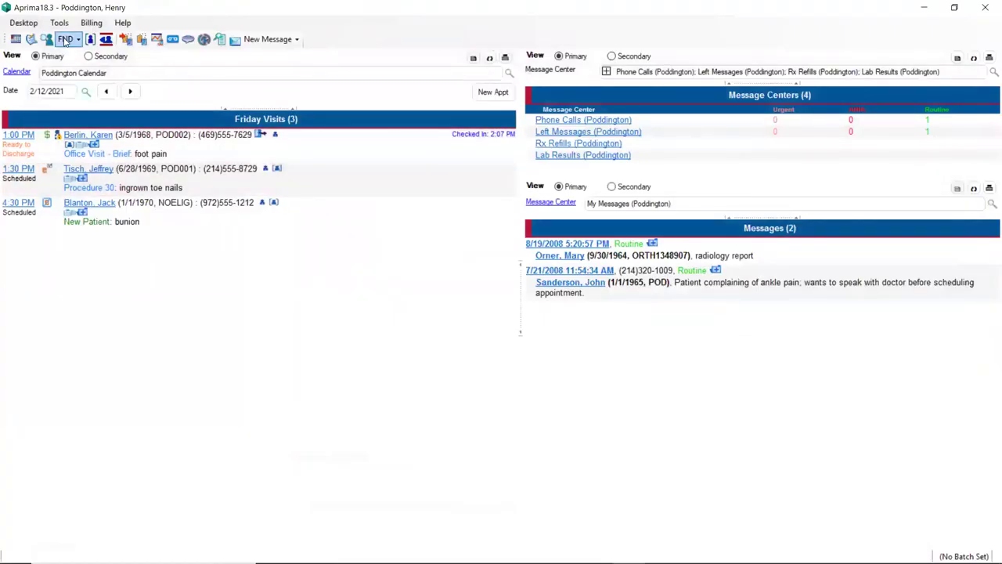
# Add the Patterson Dashboard configuration to the full note dashboard options
pyautogui.click(76, 39)
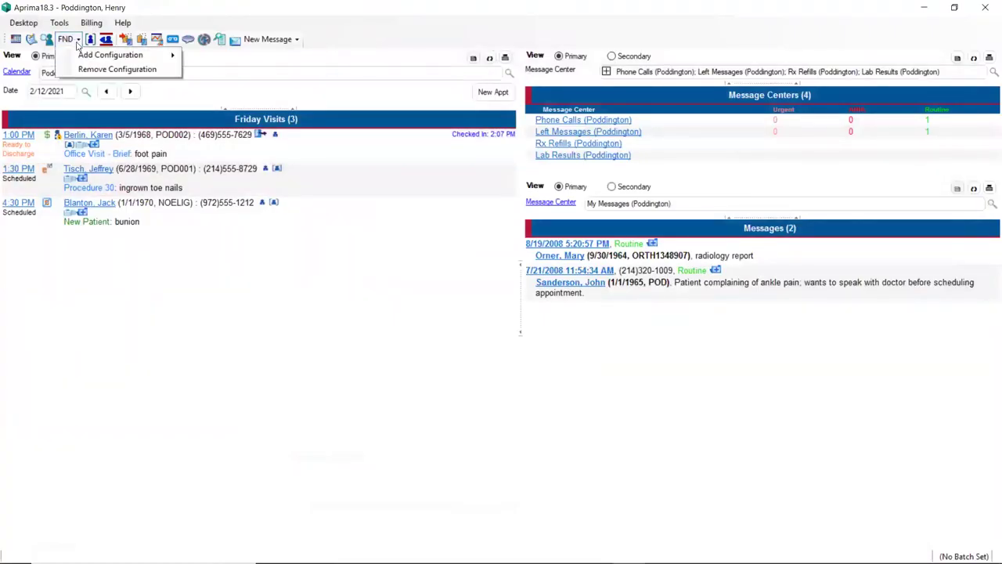
pyautogui.moveTo(141, 55)
pyautogui.click(225, 54)
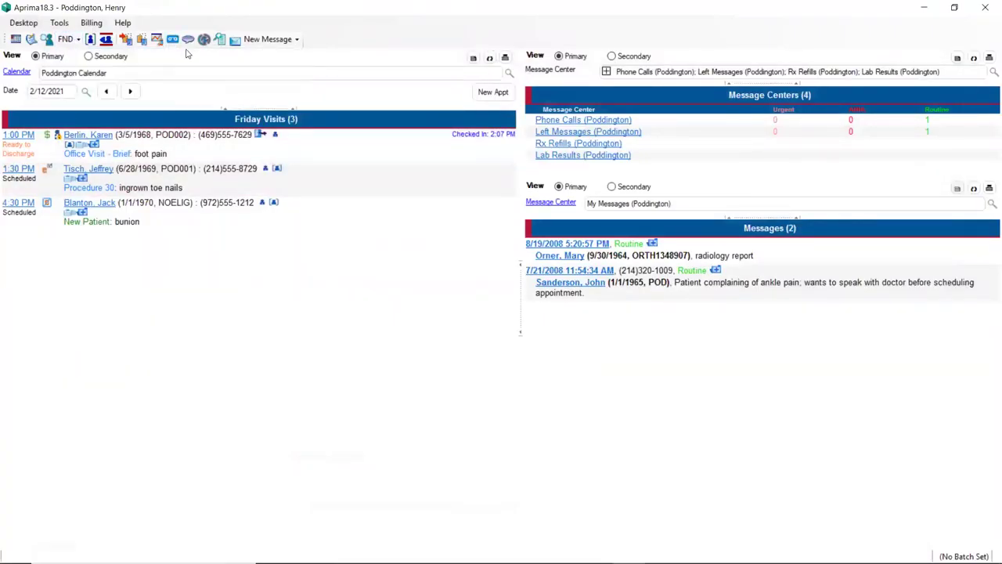
pyautogui.click(76, 40)
pyautogui.moveTo(67, 56)
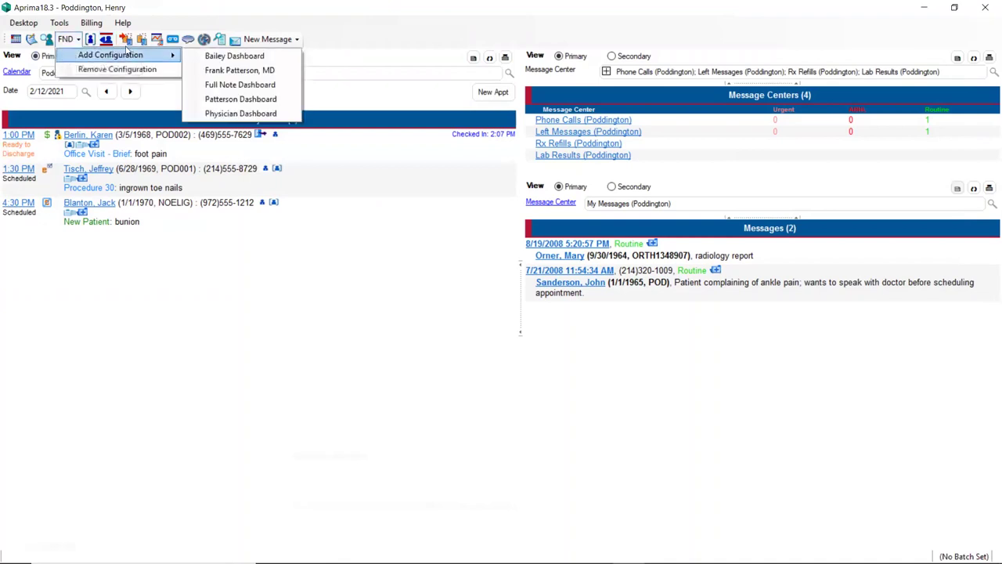
pyautogui.click(226, 99)
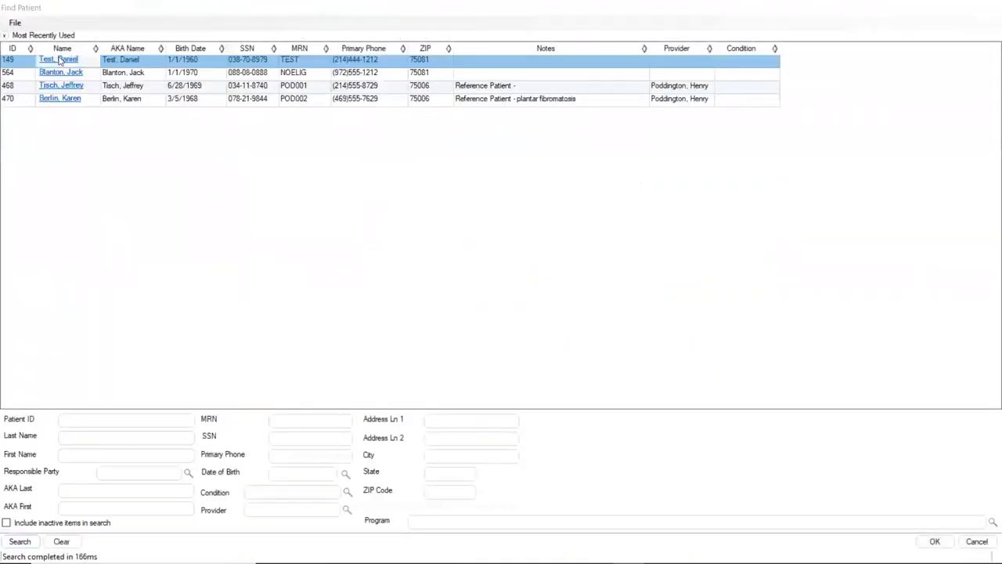
# Open the patient dashboard for the first most recently used patient and save a new visit dated 2/12/2021
pyautogui.click(60, 61)
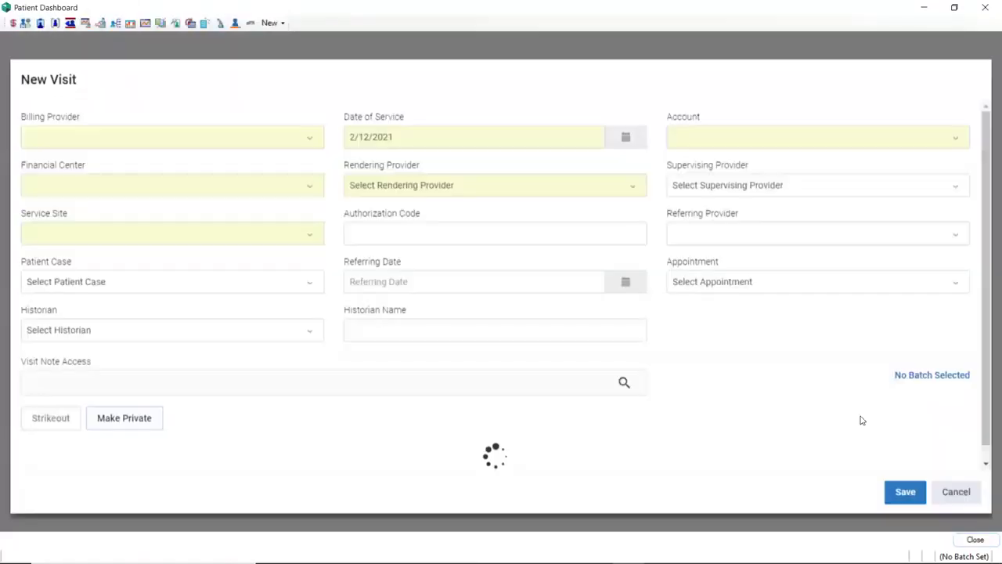
pyautogui.click(885, 478)
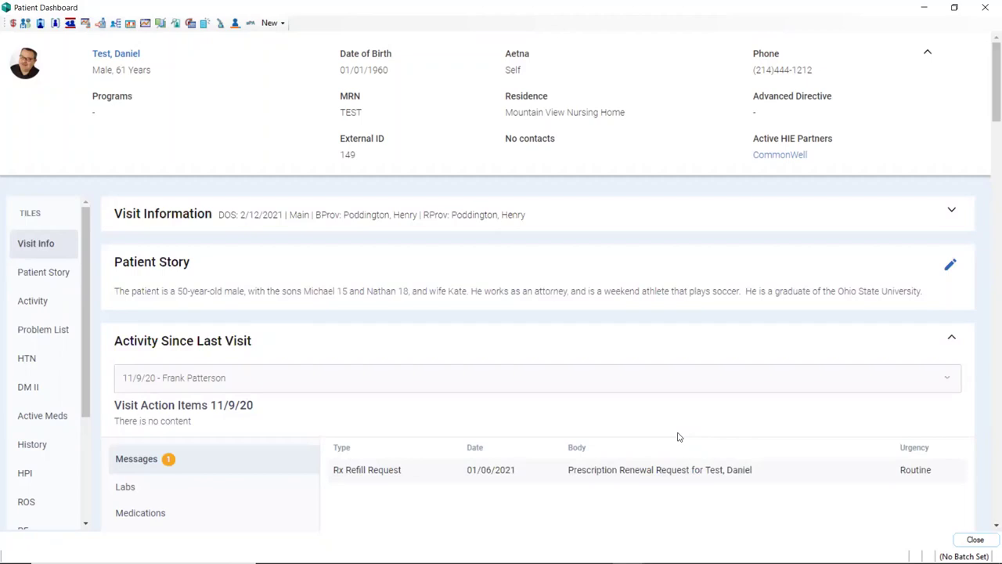
# Review the patient dashboard from activity since last visit through active problems, HTN, DM II, medications, history and the exam note tiles
pyautogui.scroll(-2, 658, 415)
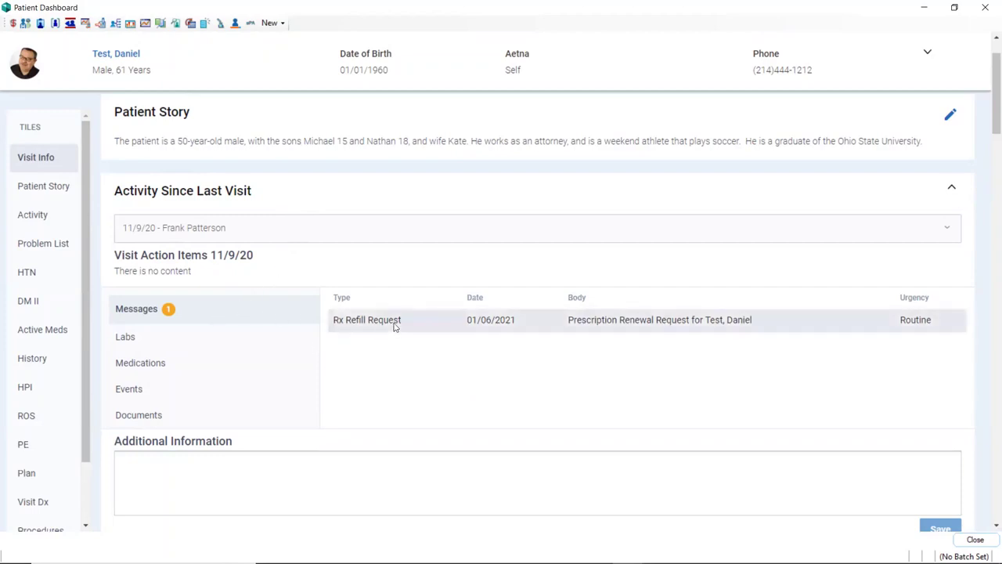
pyautogui.scroll(-3, 95, 334)
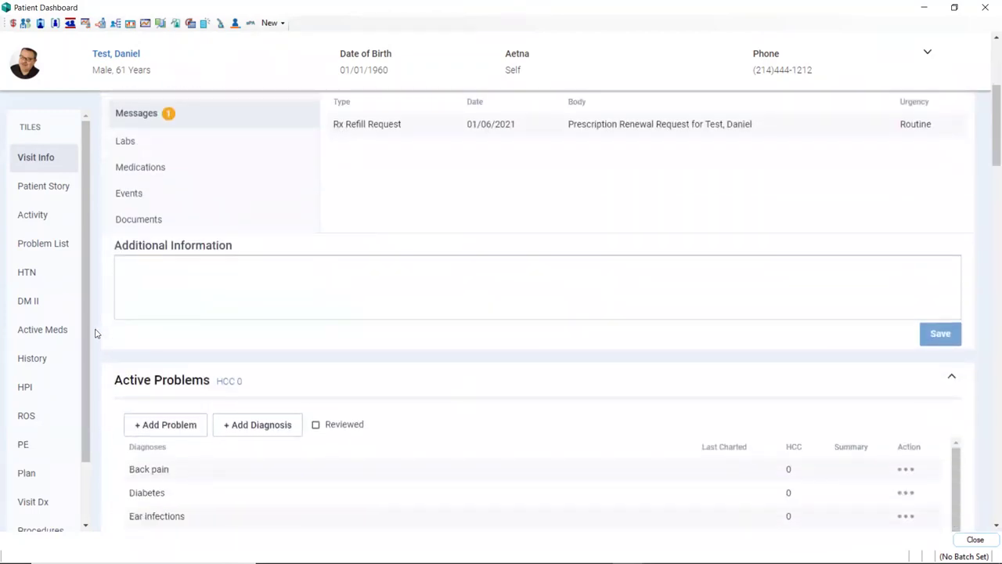
pyautogui.scroll(-4, 96, 334)
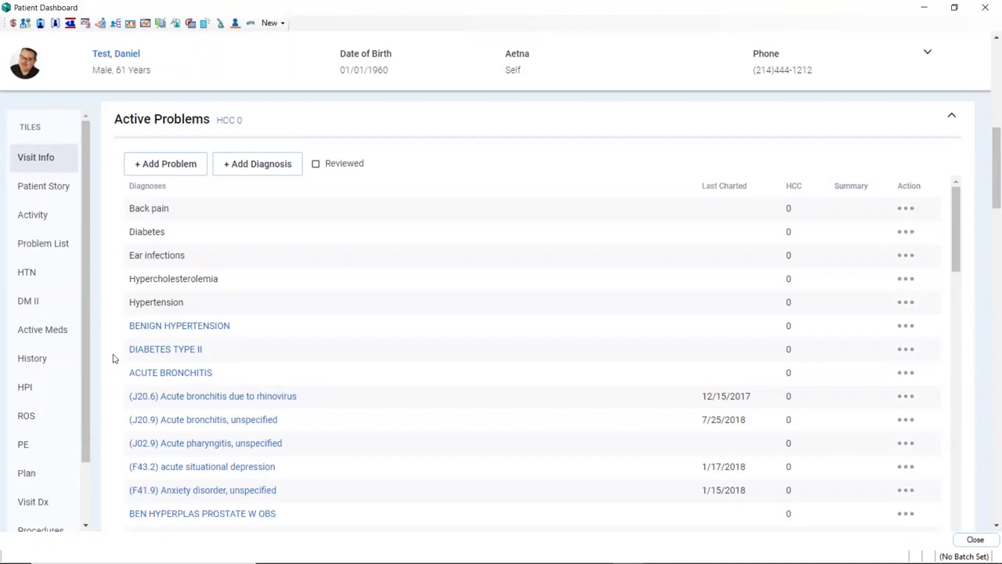
pyautogui.scroll(-1, 113, 357)
pyautogui.scroll(-3, 110, 365)
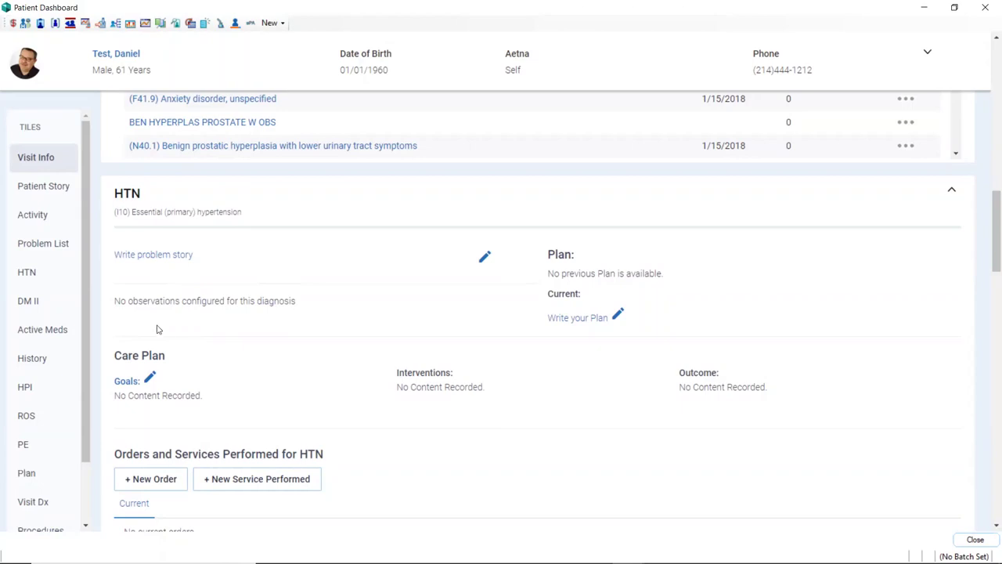
pyautogui.scroll(-3, 97, 380)
pyautogui.scroll(-8, 97, 380)
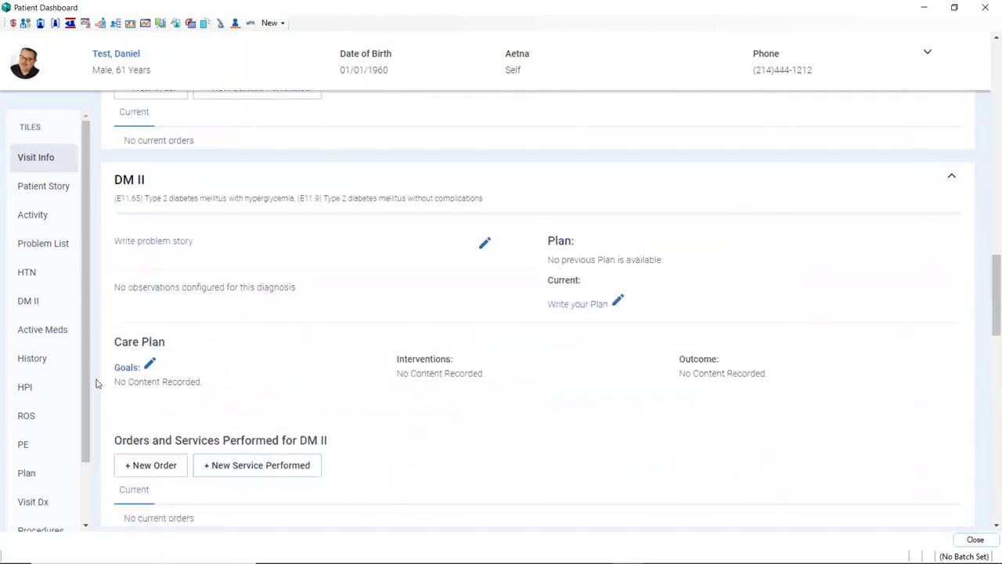
pyautogui.scroll(-1, 93, 387)
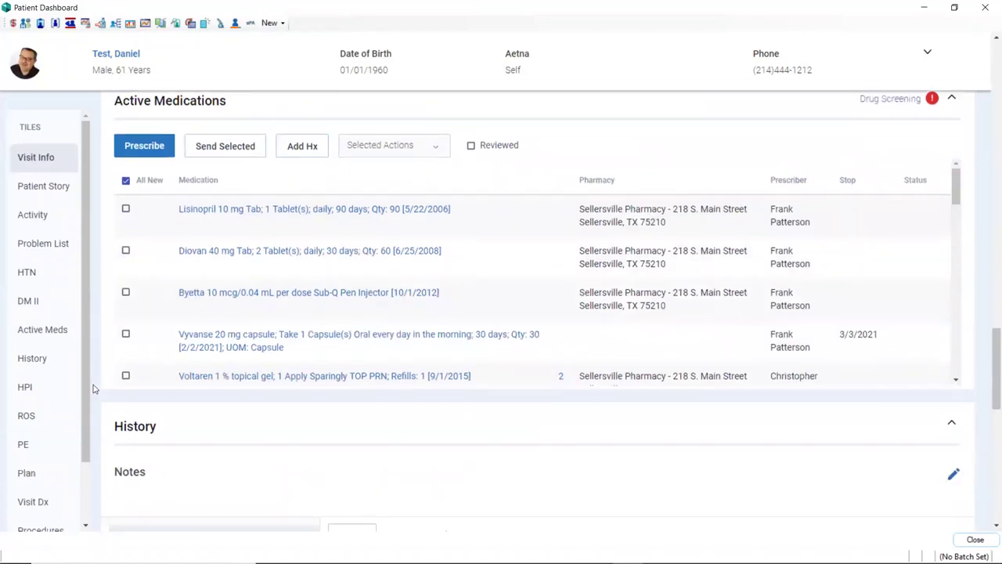
pyautogui.scroll(-6, 94, 387)
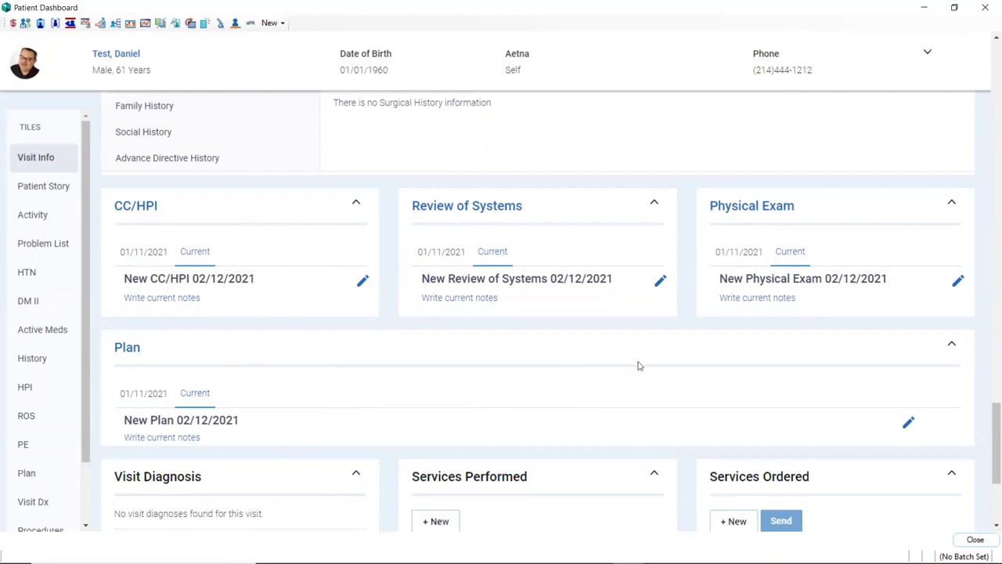
# Fill the current Physical Exam notes for 02/12/2021 with the PhysicalExamPatterson macro and save them
pyautogui.click(728, 300)
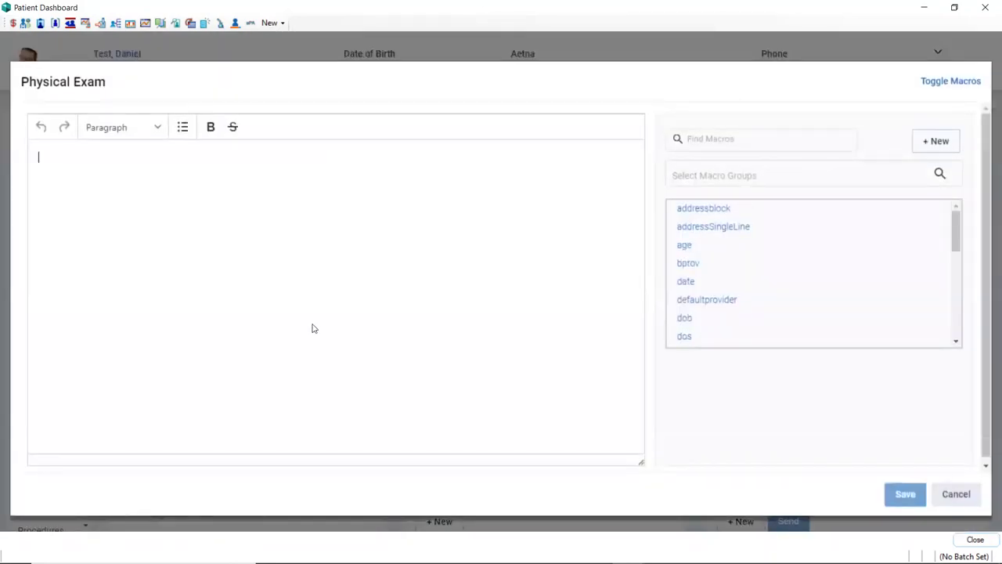
pyautogui.write('p')
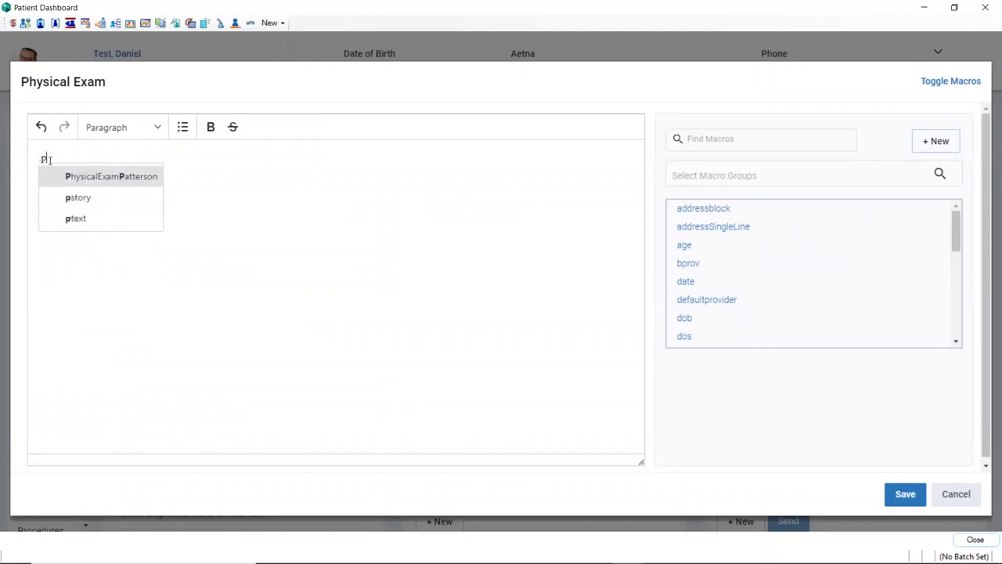
pyautogui.click(106, 188)
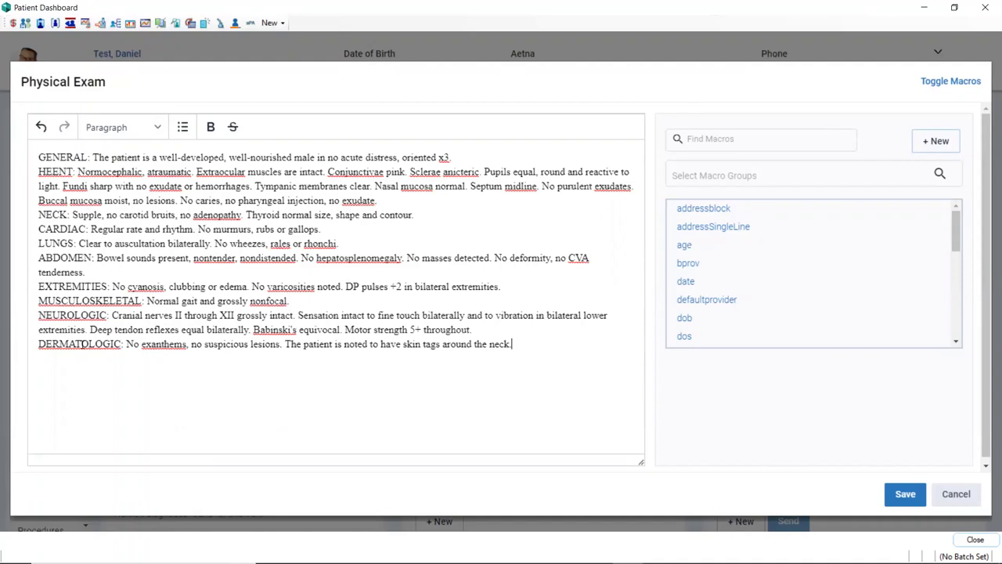
pyautogui.click(126, 396)
pyautogui.click(888, 500)
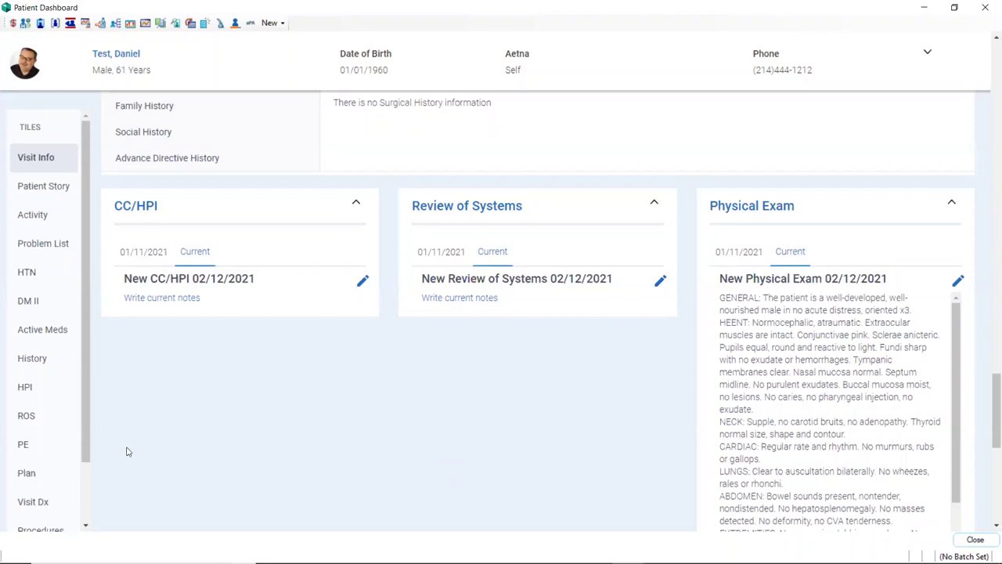
# Review the plan, visit diagnosis, services performed, services ordered and note actions tiles, and close the patient dashboard
pyautogui.scroll(-1, 129, 451)
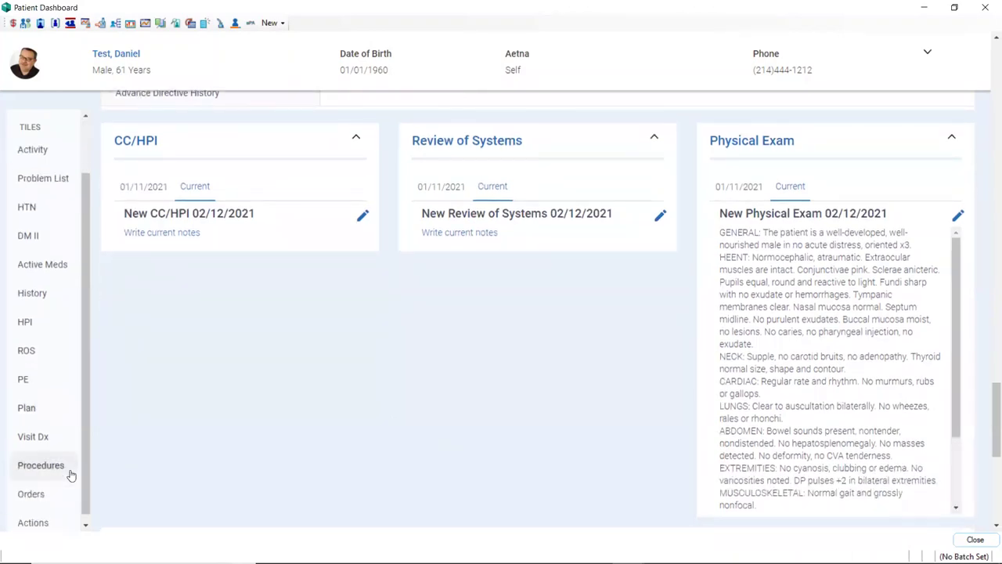
pyautogui.scroll(-3, 108, 451)
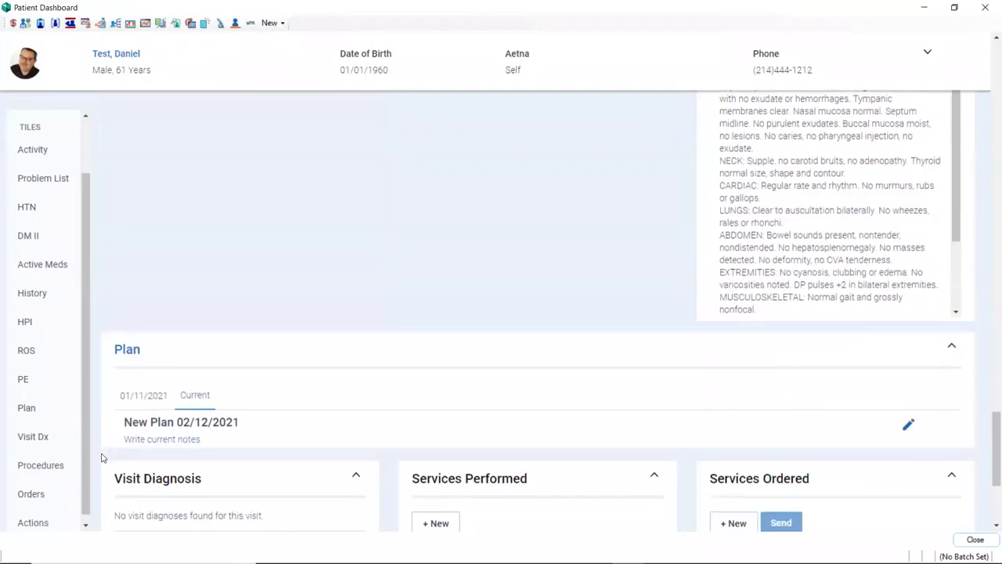
pyautogui.scroll(-4, 101, 458)
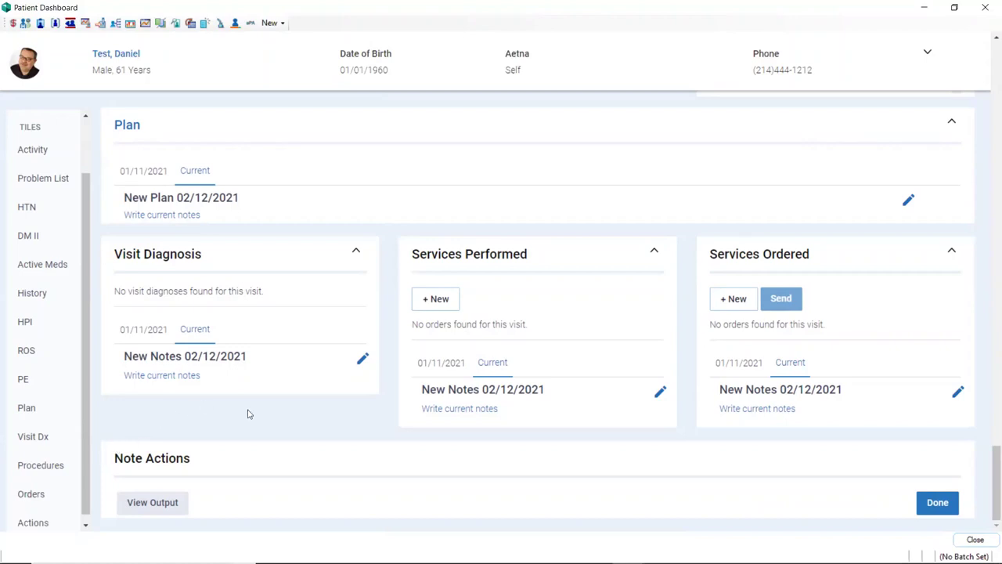
pyautogui.click(963, 542)
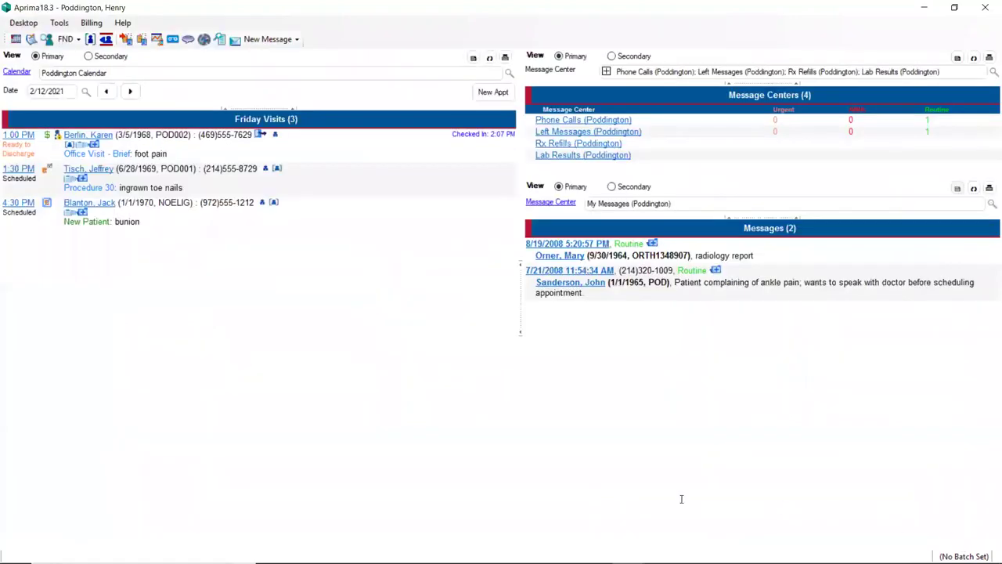
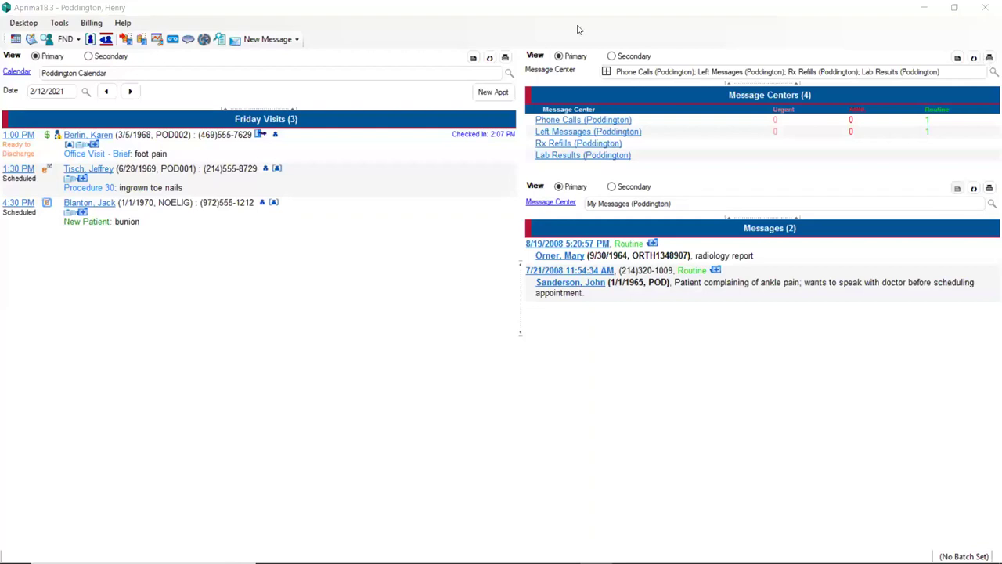
# Open superbill tracking and apply the Today's Superbills filter
pyautogui.click(92, 23)
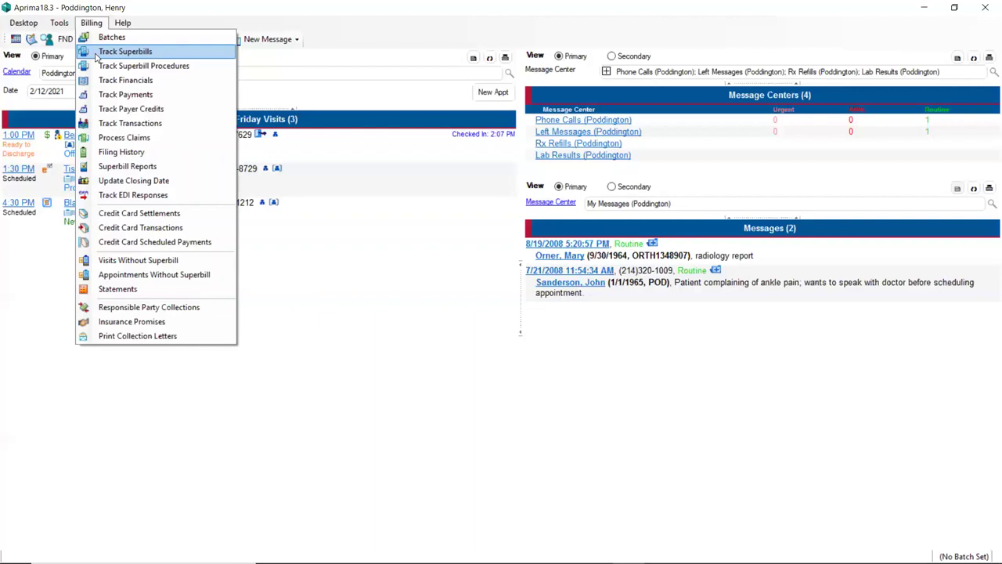
pyautogui.click(96, 53)
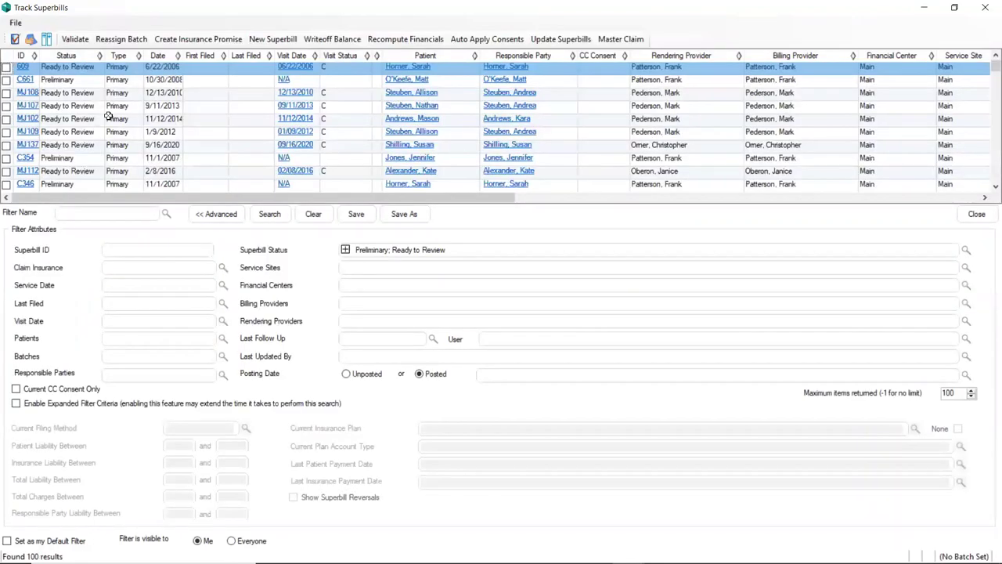
pyautogui.click(122, 217)
pyautogui.write('Tod')
pyautogui.press('Return')
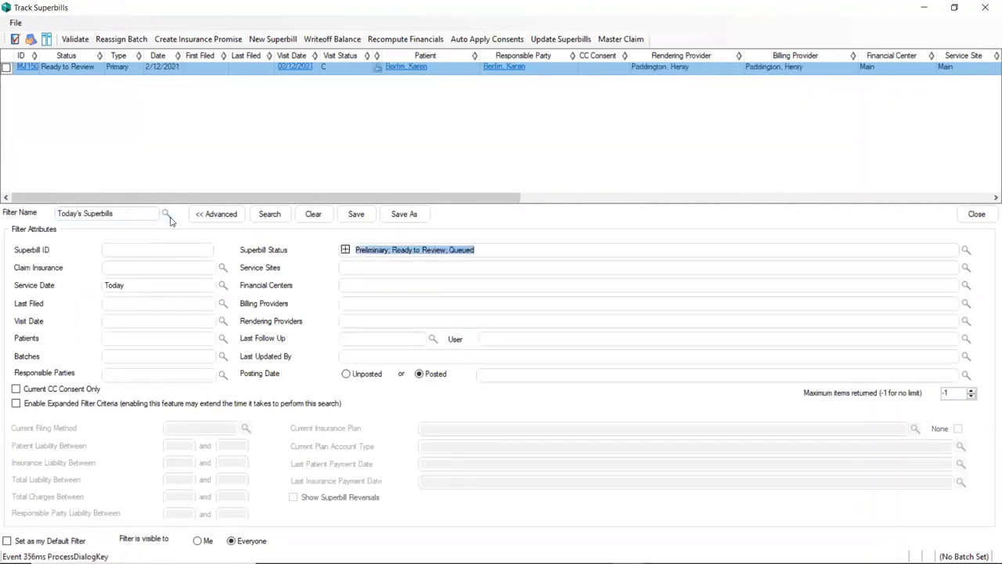
# Open the listed superbill for 2/12/2021 and move procedure 99203 above G9226
pyautogui.moveTo(40, 56); pyautogui.dragTo(51, 55)
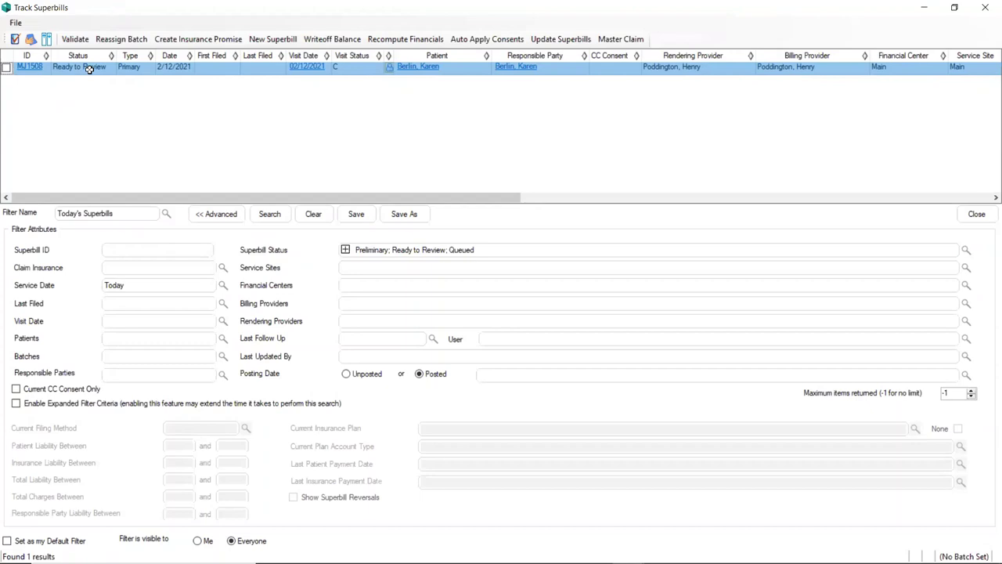
pyautogui.click(27, 67)
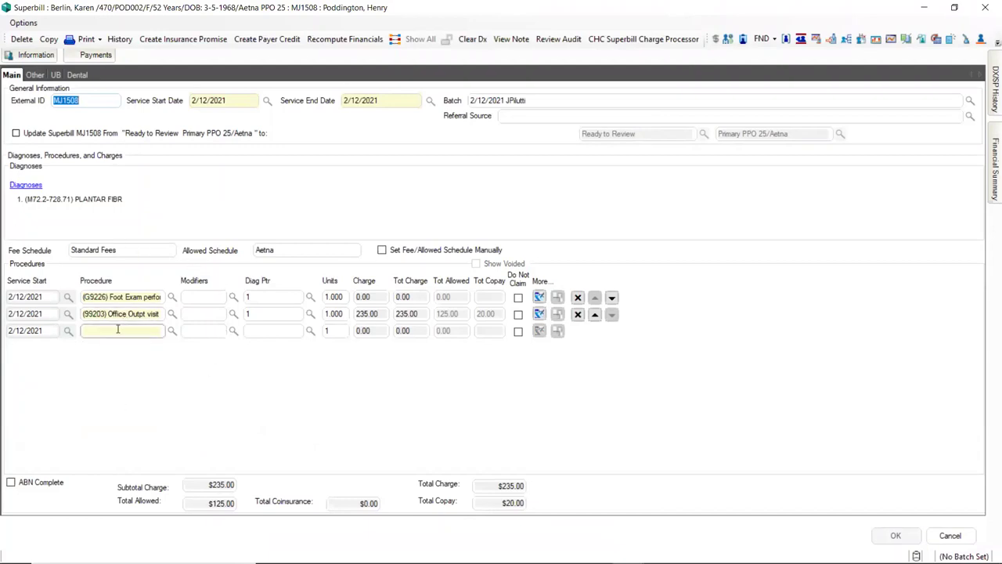
pyautogui.click(595, 314)
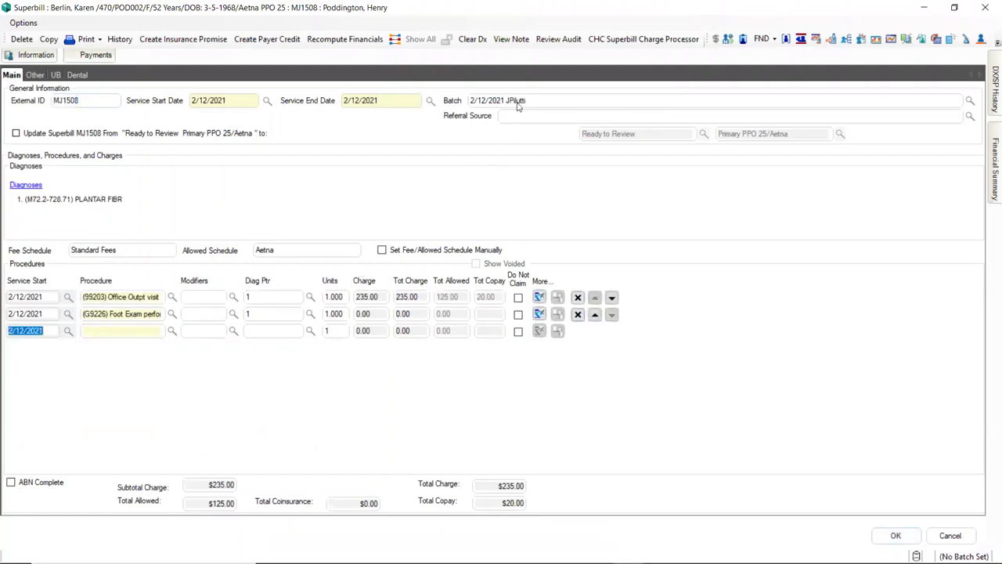
# Review the visit note linked to the superbill, and close the superbill and superbill tracking
pyautogui.click(510, 39)
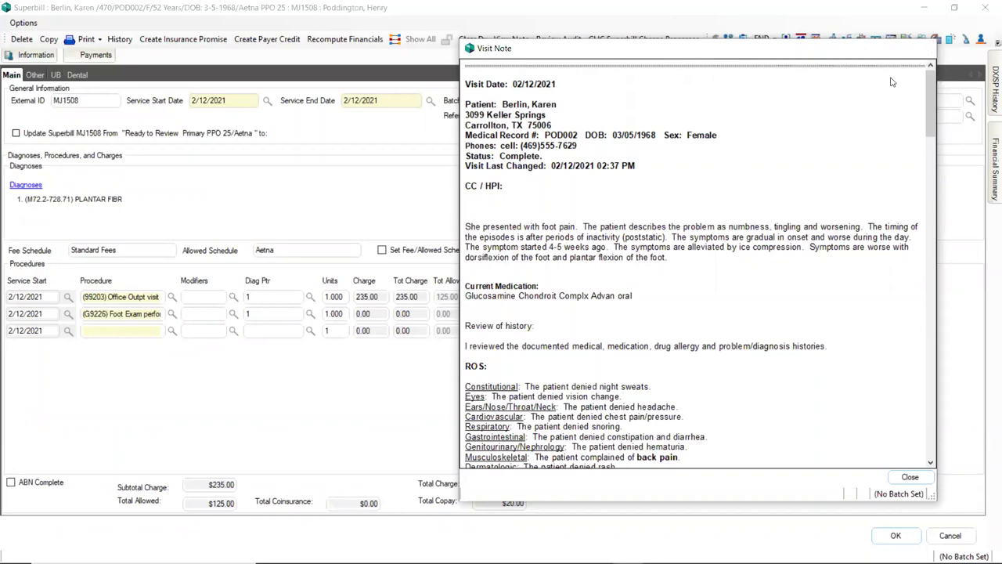
pyautogui.click(924, 47)
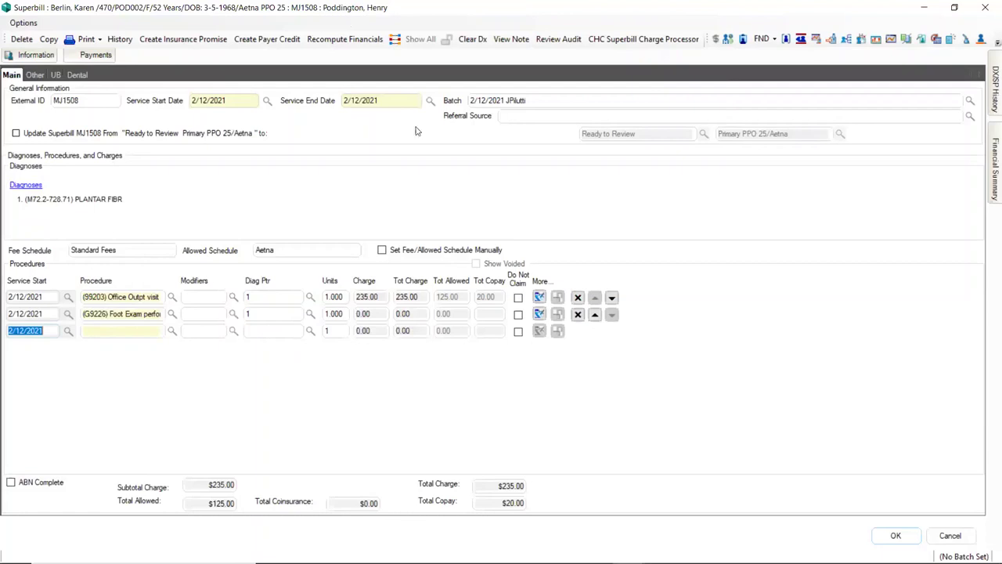
pyautogui.press('super+Down')
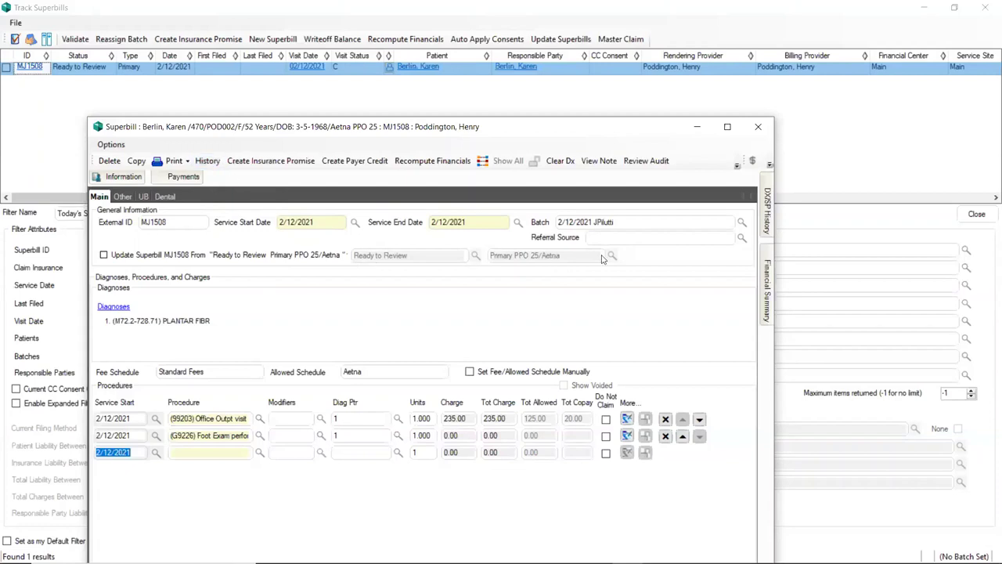
pyautogui.click(758, 128)
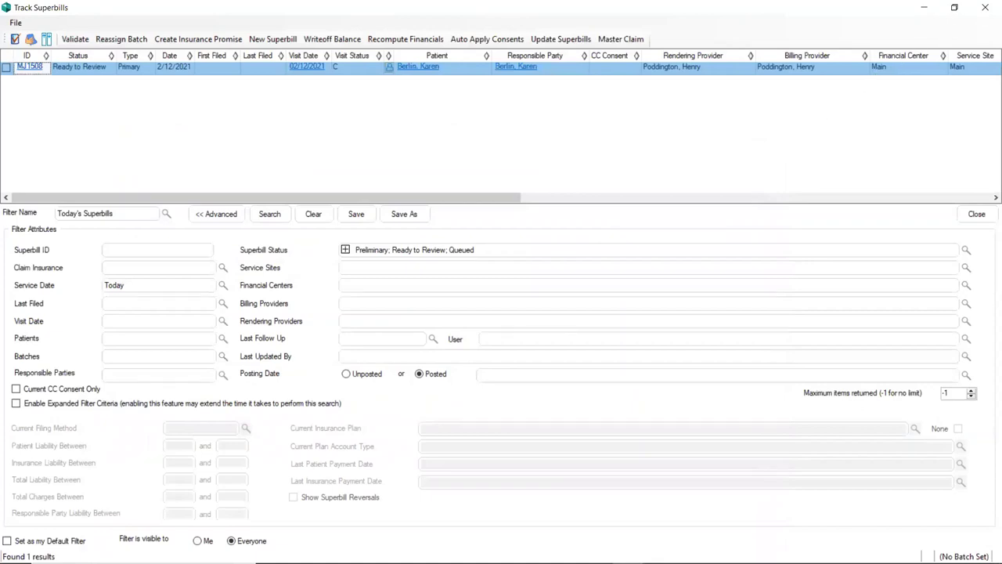
pyautogui.click(986, 9)
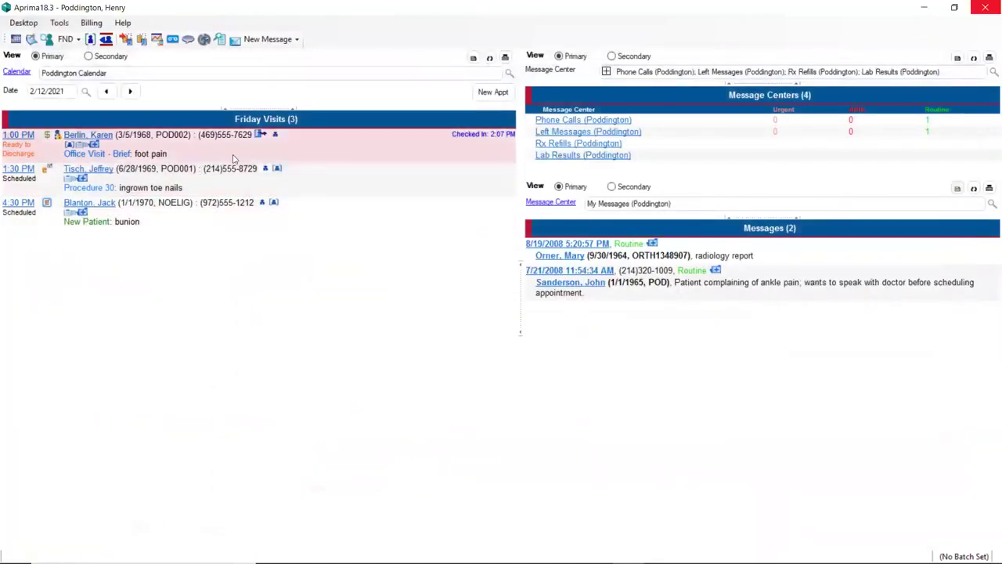
# Review the charge estimate down to its superbill procedures in the 1:00 PM visit's checkout, and cancel the checkout
pyautogui.click(260, 136)
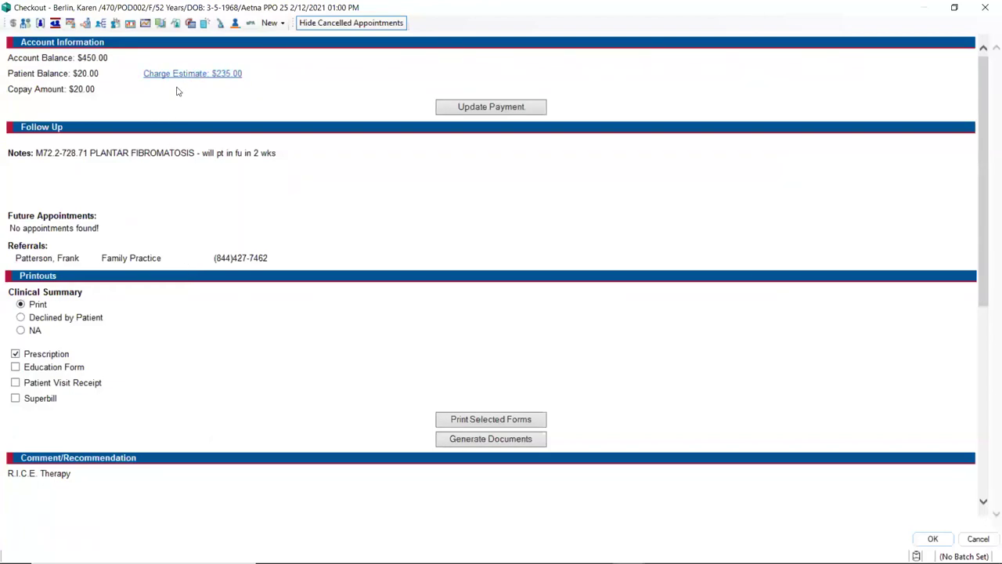
pyautogui.click(183, 74)
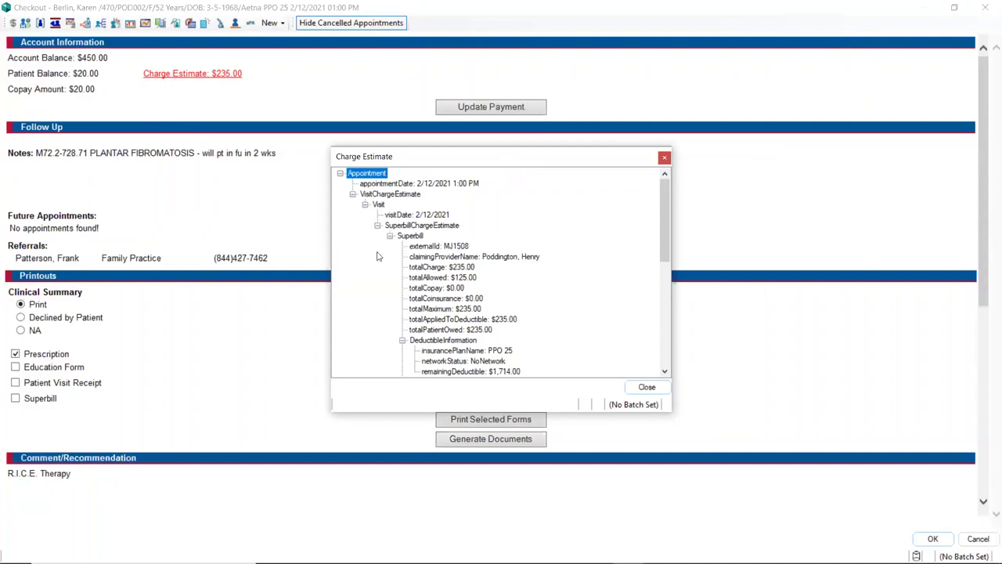
pyautogui.scroll(-4, 379, 280)
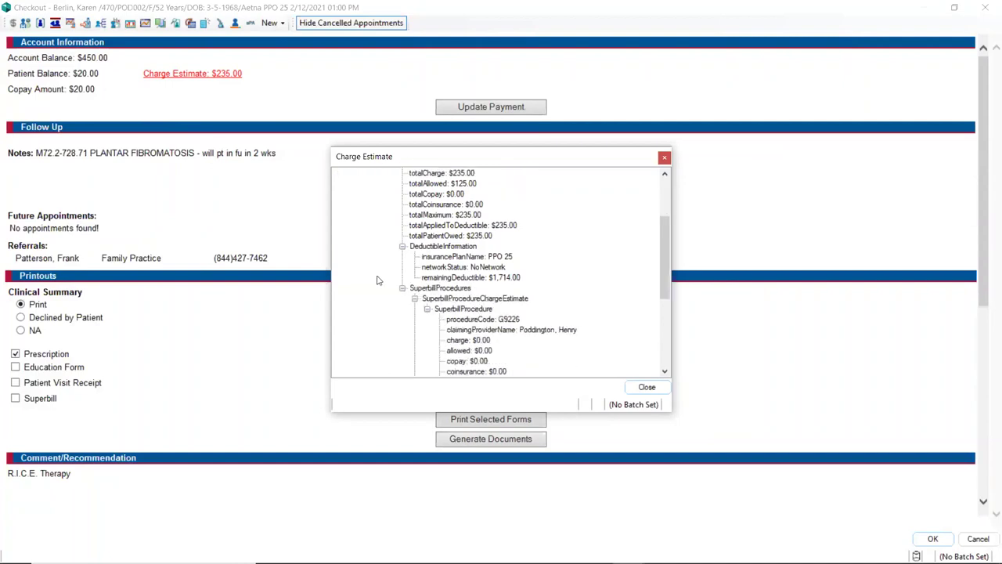
pyautogui.scroll(-1, 376, 280)
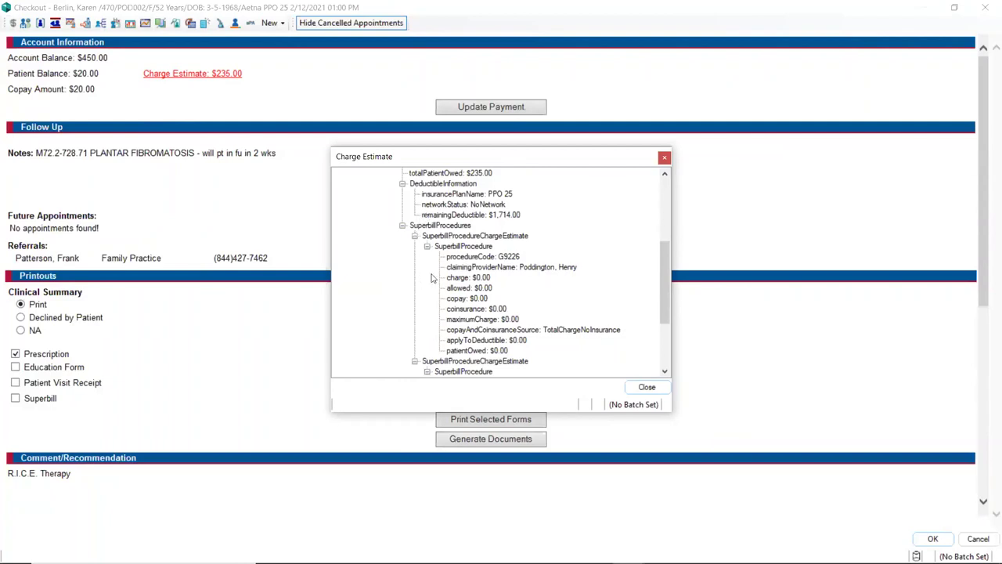
pyautogui.scroll(-3, 418, 284)
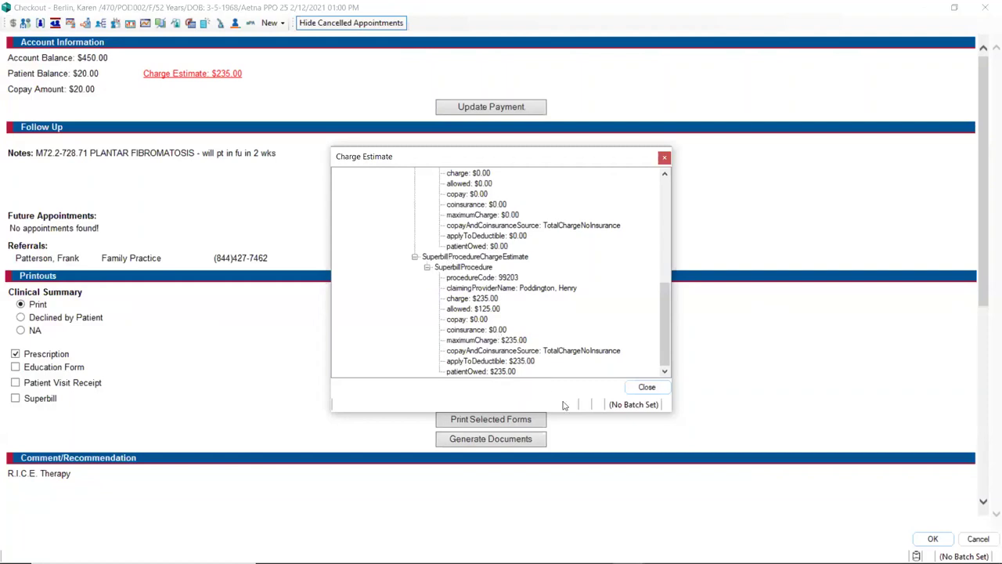
pyautogui.click(646, 389)
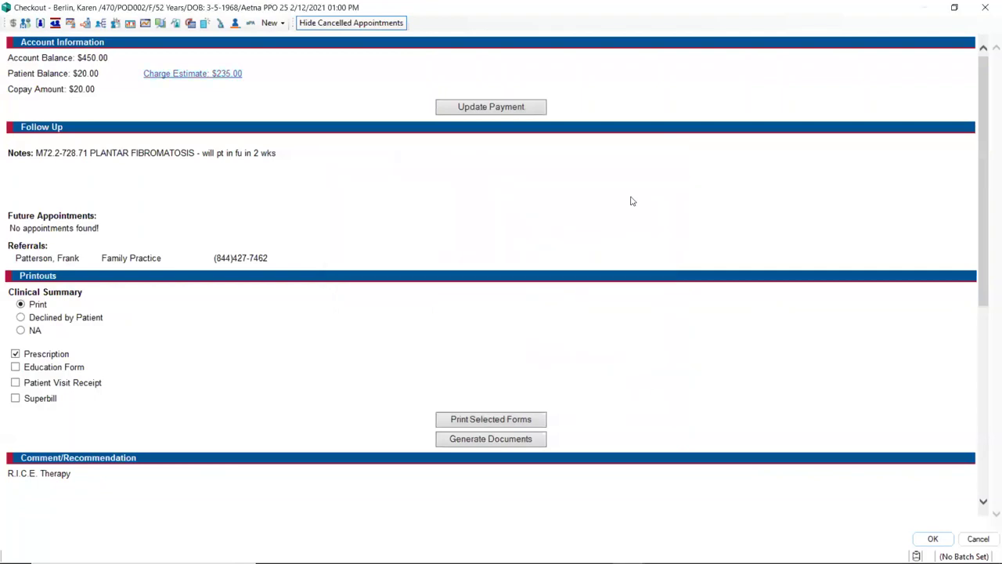
pyautogui.doubleClick(665, 20)
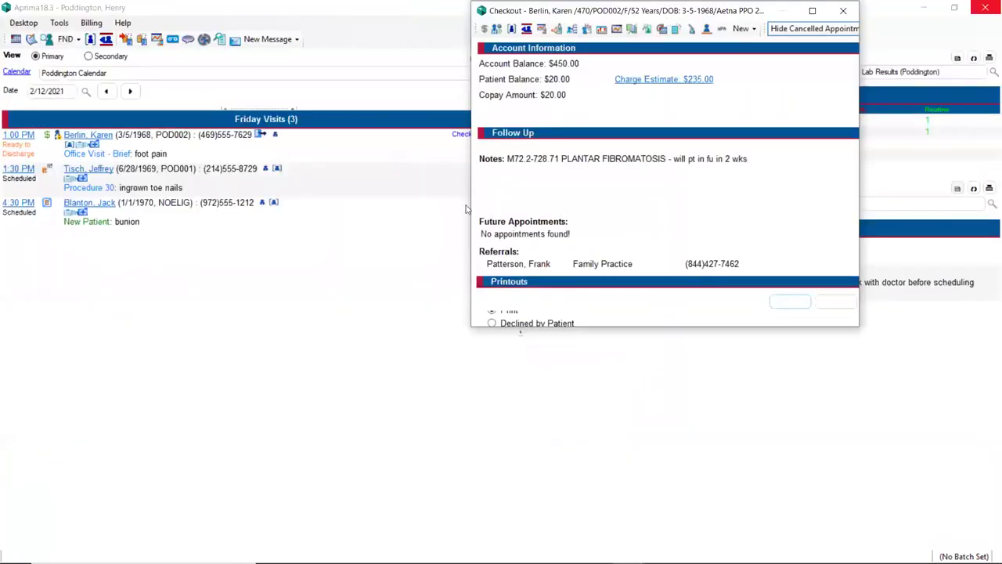
pyautogui.moveTo(666, 441); pyautogui.dragTo(804, 492)
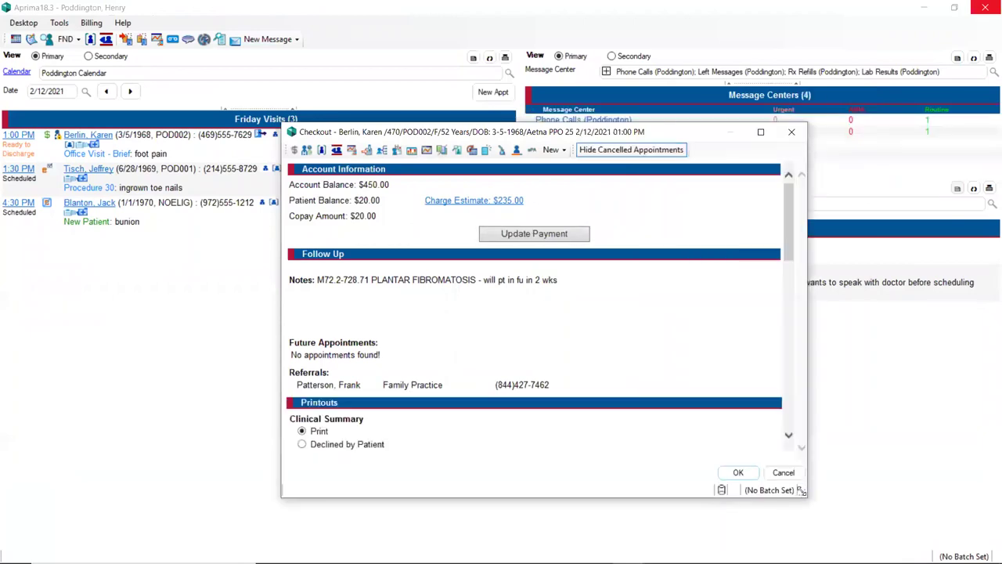
pyautogui.click(783, 472)
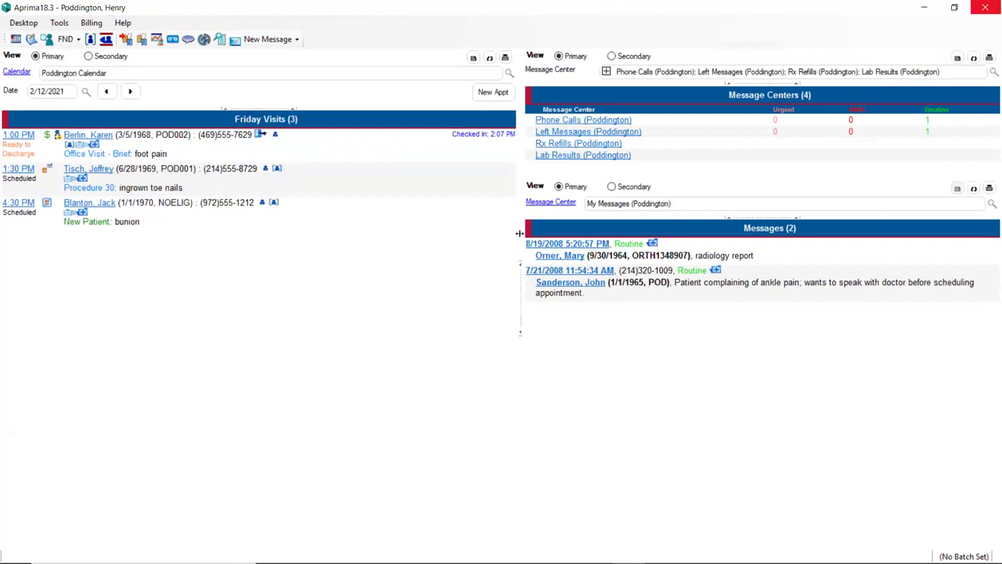
# Open the provider's calendar schedule for 2/12/2021 and pin the Waiting List pane open
pyautogui.moveTo(522, 221); pyautogui.dragTo(495, 227)
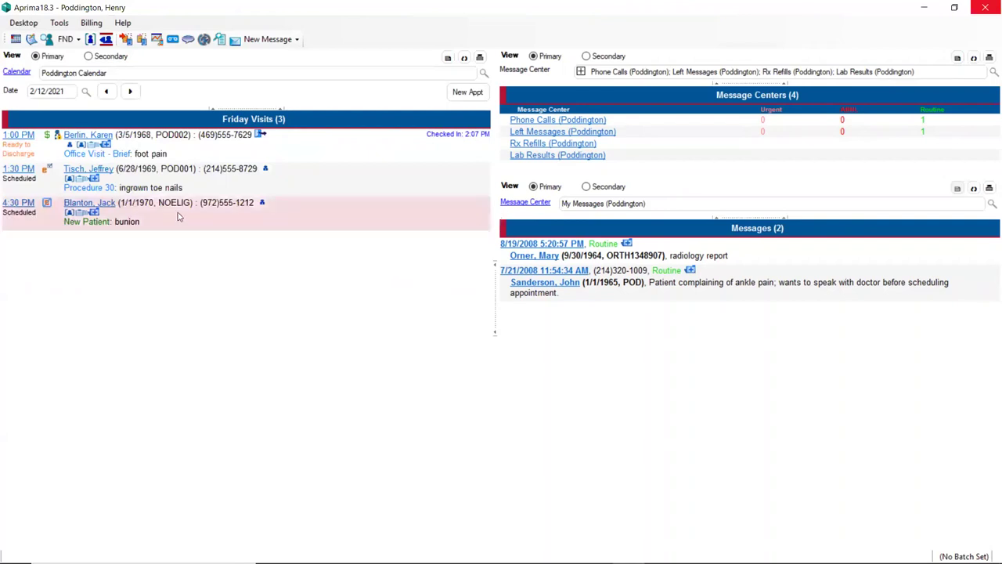
pyautogui.click(16, 75)
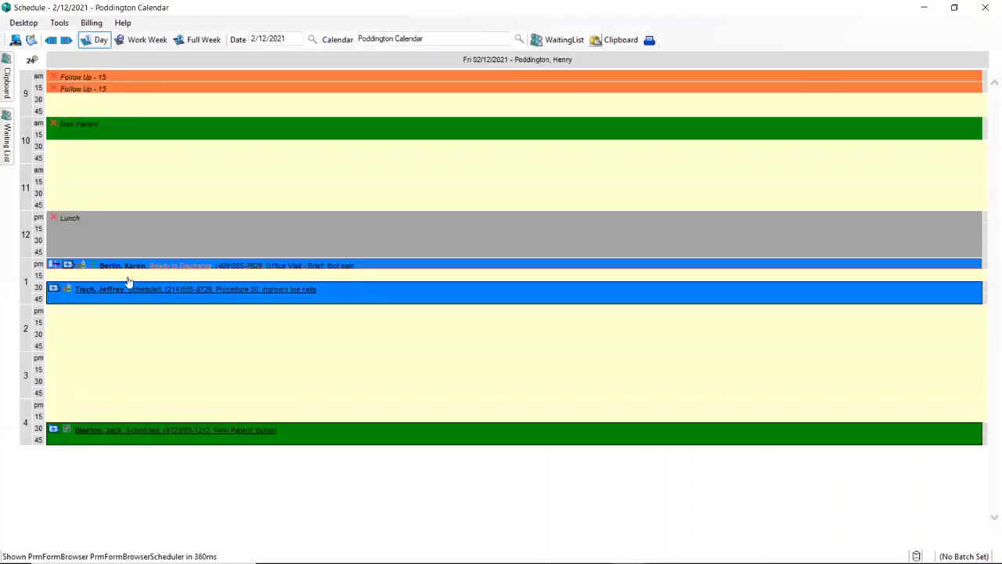
pyautogui.moveTo(6, 148)
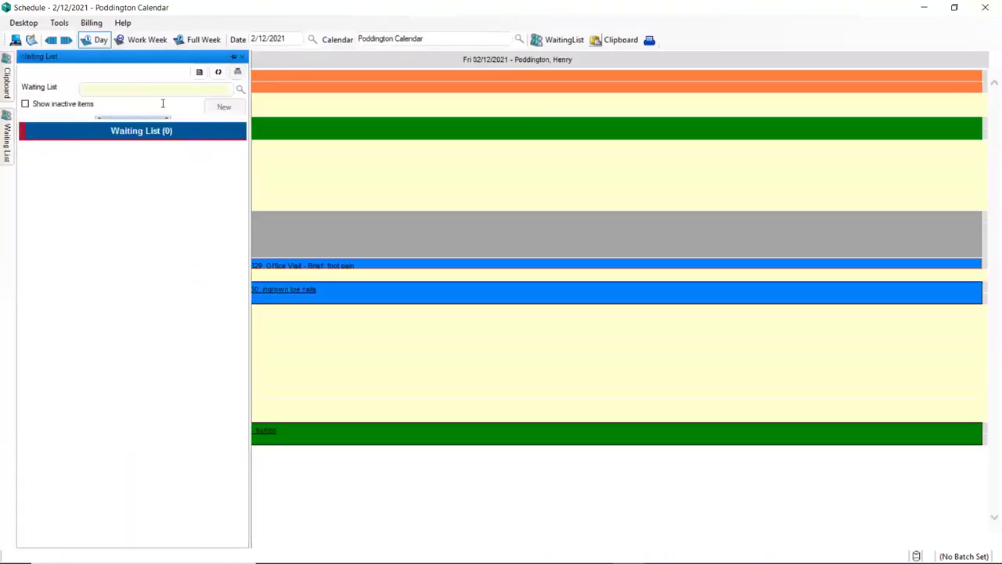
pyautogui.click(233, 57)
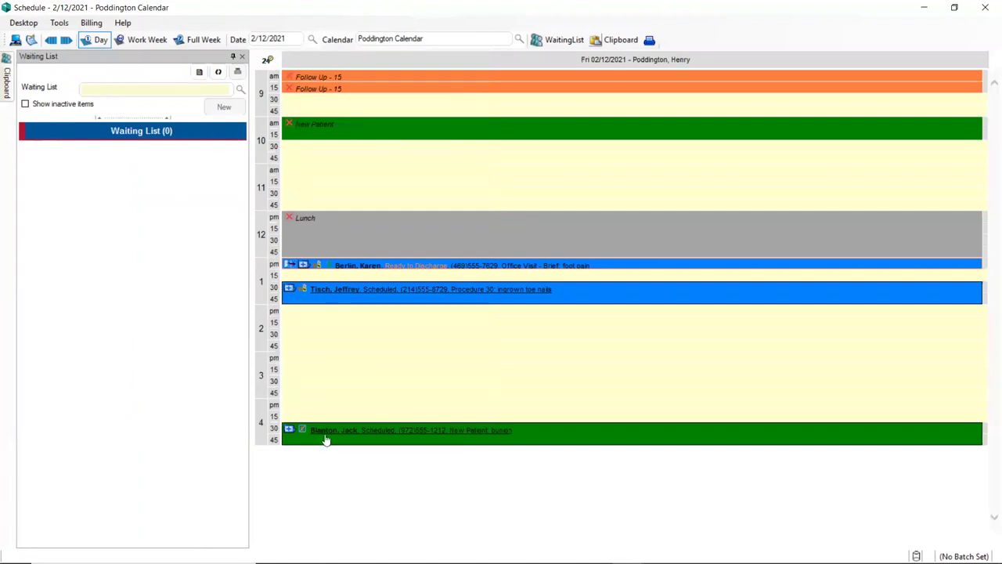
# Try to move the 4:30 PM New Patient appointment from the schedule to the waiting list, and close the schedule
pyautogui.moveTo(325, 440); pyautogui.dragTo(167, 284)
pyautogui.moveTo(332, 437)
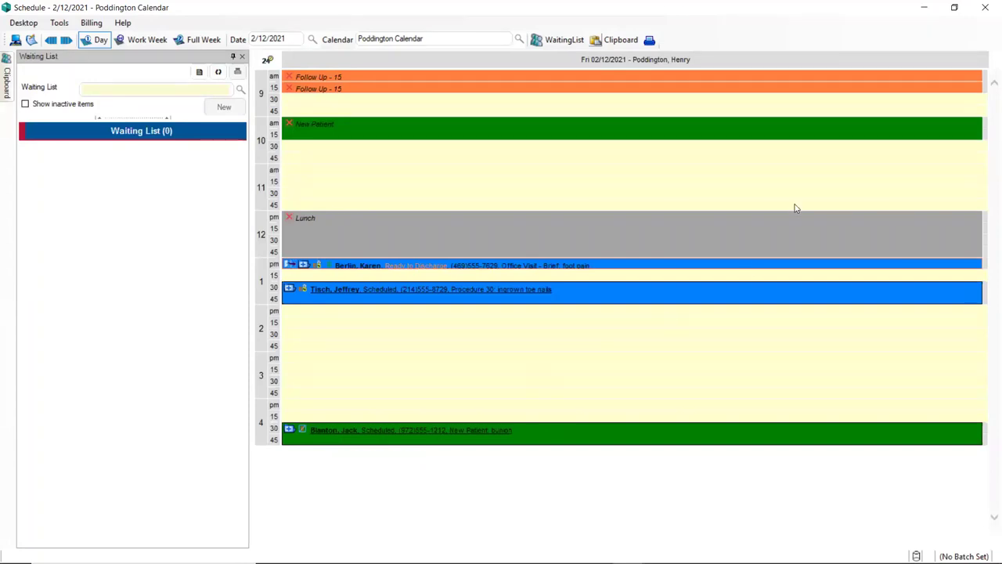
pyautogui.click(985, 11)
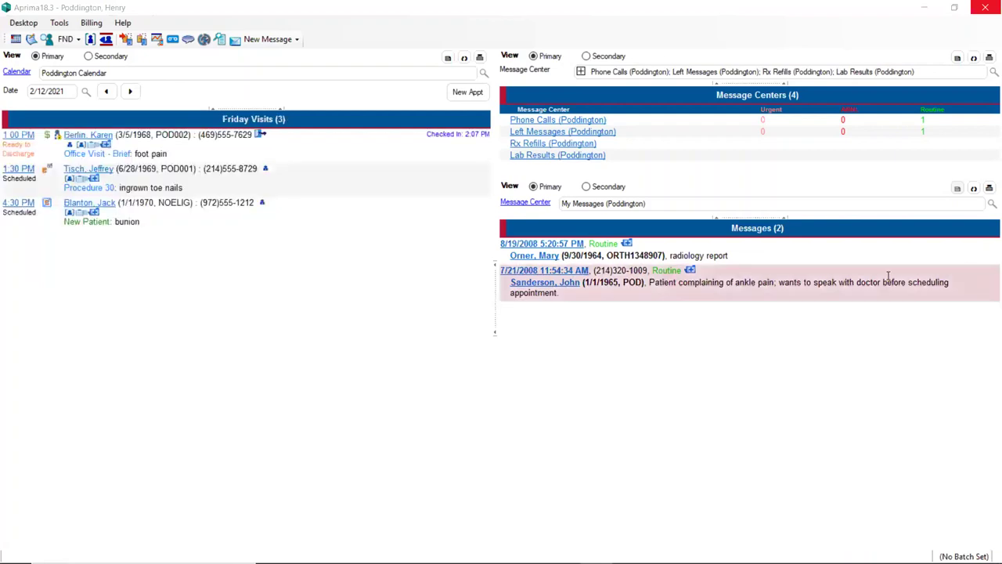
# Find the eRx sample patient by partial last and first name, and open the patient's demographics
pyautogui.click(47, 40)
pyautogui.click(47, 40)
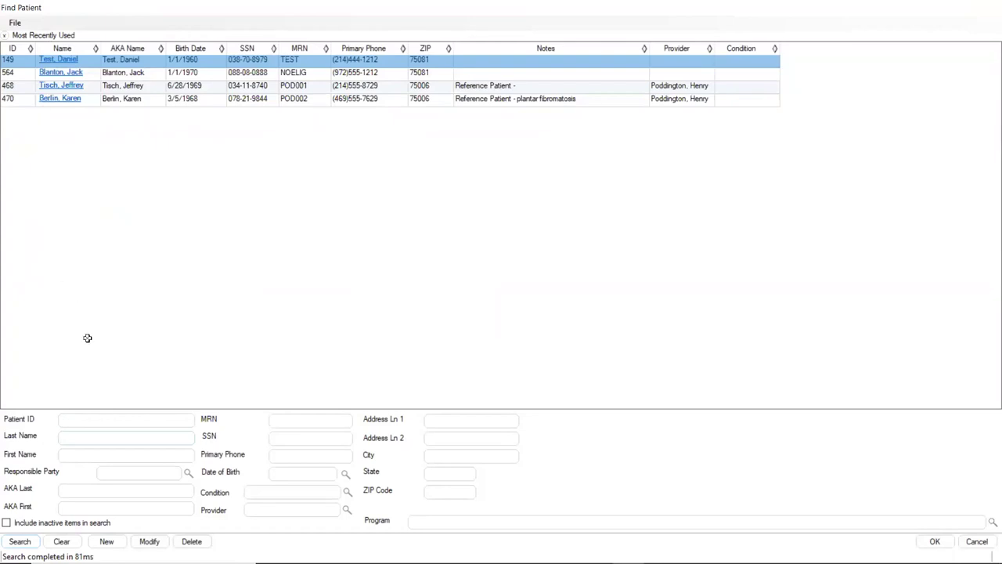
pyautogui.write('pal')
pyautogui.click(76, 457)
pyautogui.write('br')
pyautogui.click(24, 541)
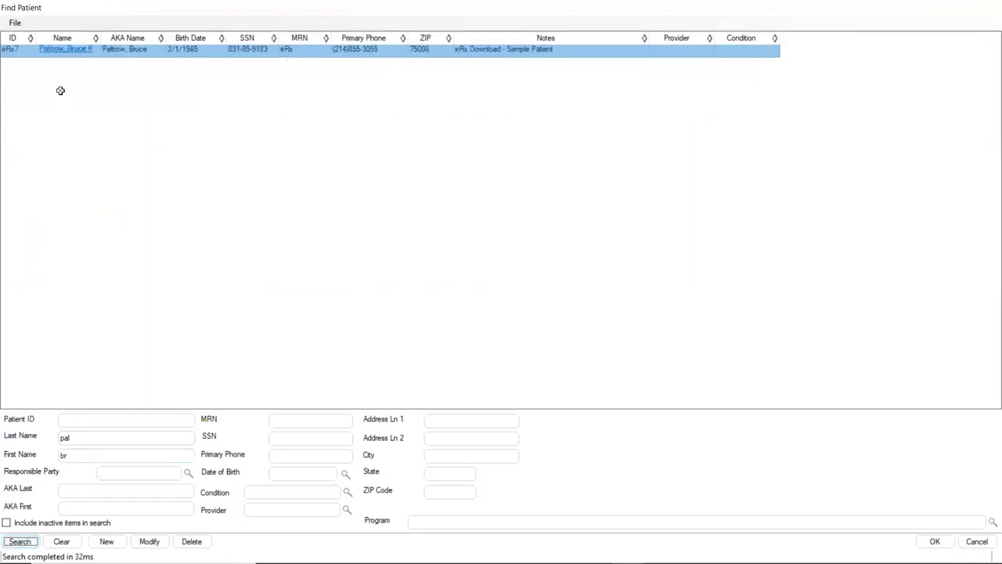
pyautogui.click(57, 51)
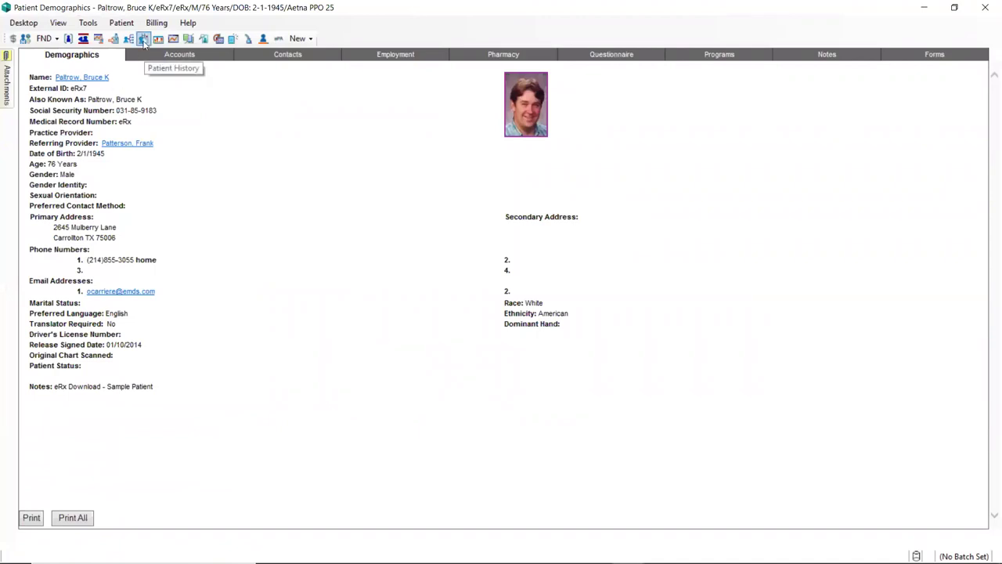
# Add the 8/9/2009 oxycodone W/APAP and 8/8/2009 Humulin 70/30 fills from the patient's downloaded eRx history to the medication history
pyautogui.click(144, 39)
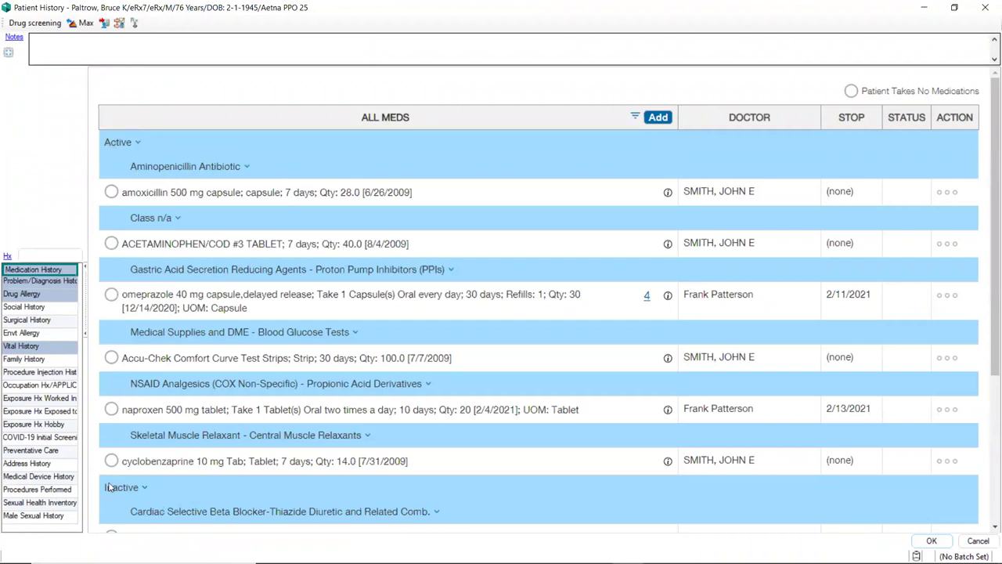
pyautogui.click(119, 24)
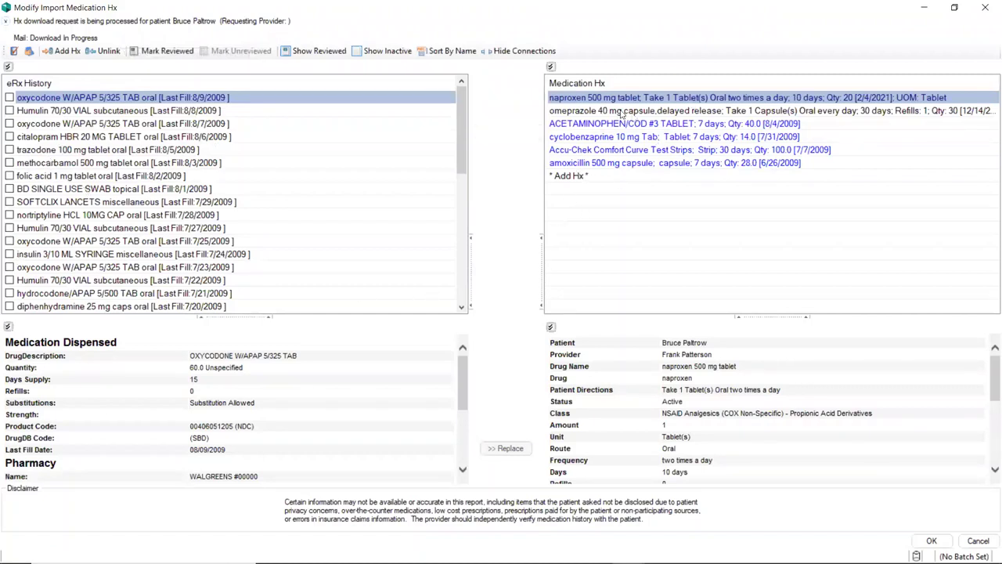
pyautogui.click(10, 97)
pyautogui.click(9, 111)
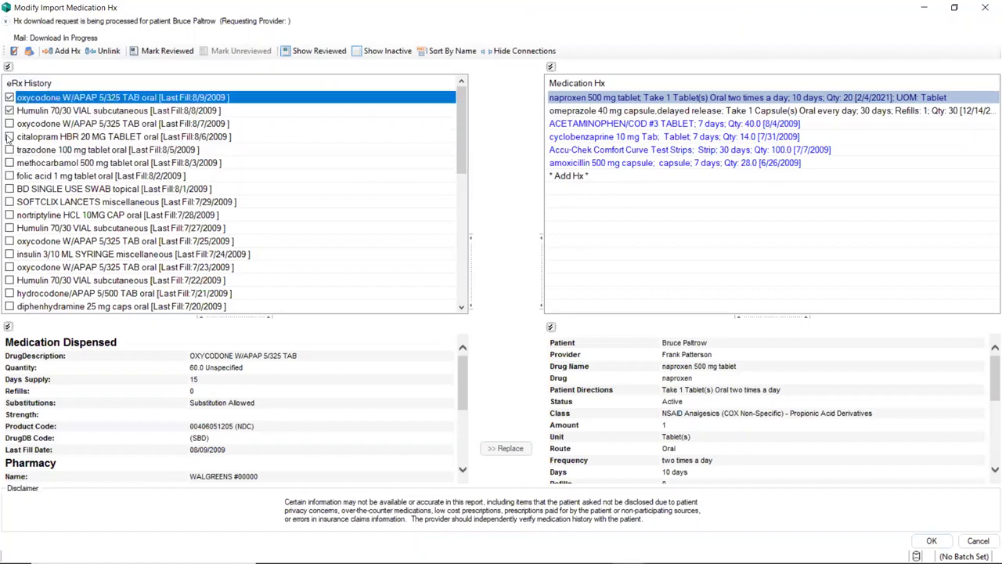
pyautogui.click(67, 51)
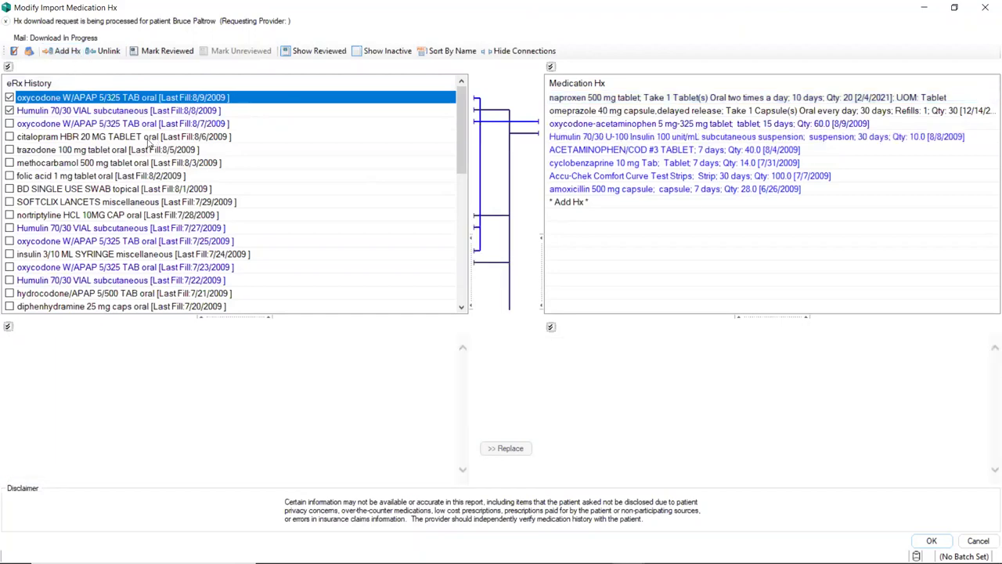
# Review the dispensing, pharmacy and prescriber details of the 7/23/2009 oxycodone fill and its linked medication history entry
pyautogui.click(182, 268)
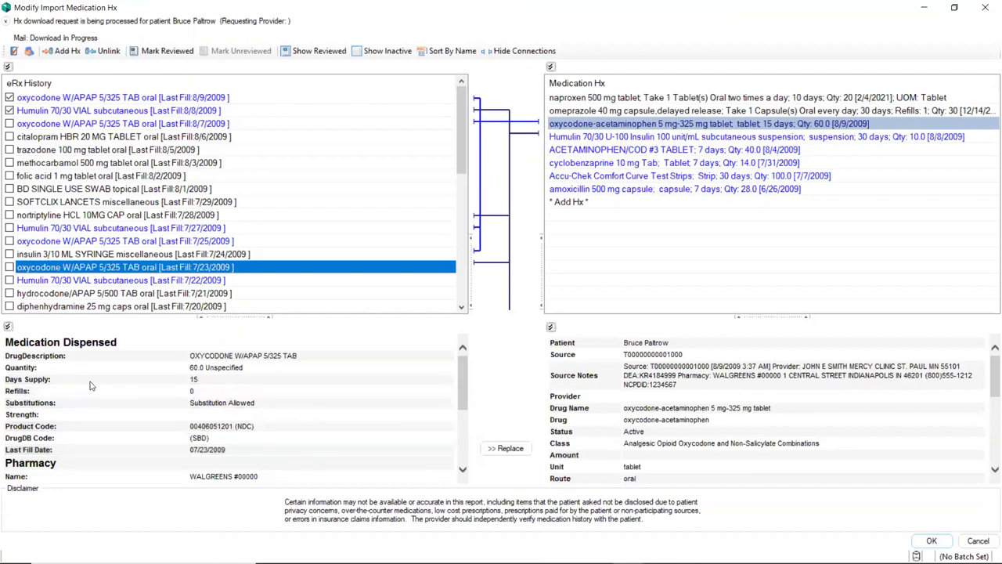
pyautogui.scroll(-3, 87, 396)
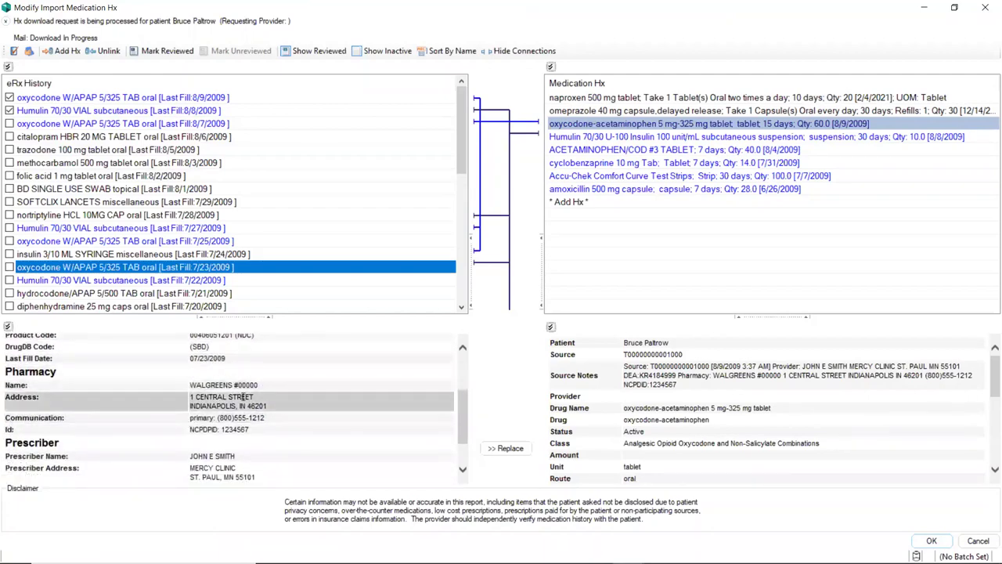
pyautogui.scroll(-3, 233, 419)
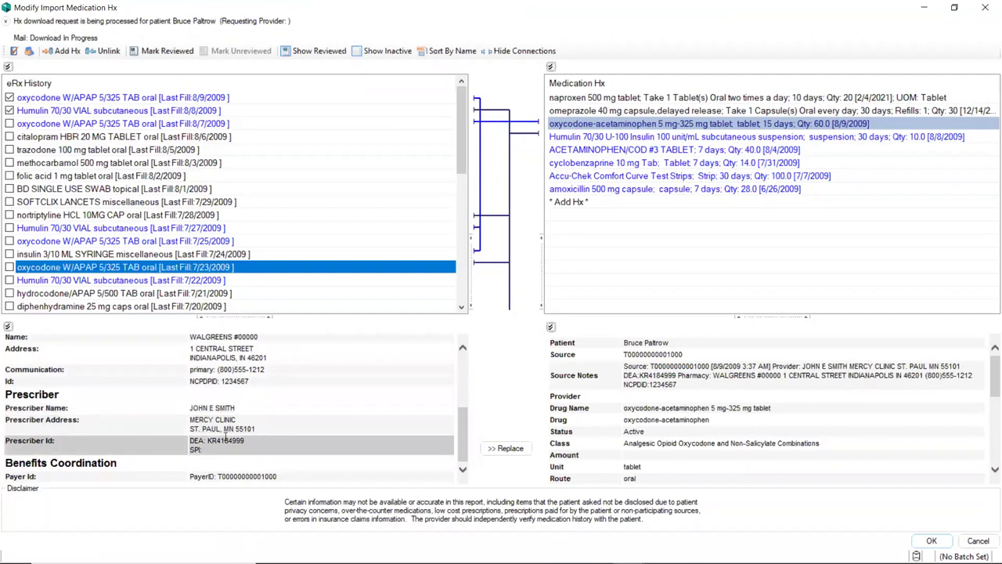
pyautogui.scroll(-3, 635, 419)
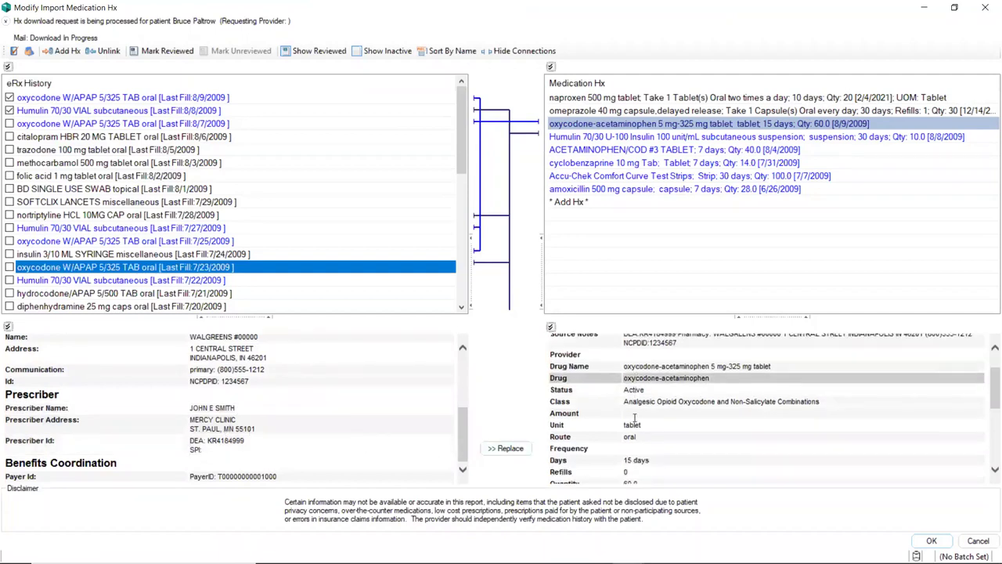
pyautogui.scroll(-3, 635, 419)
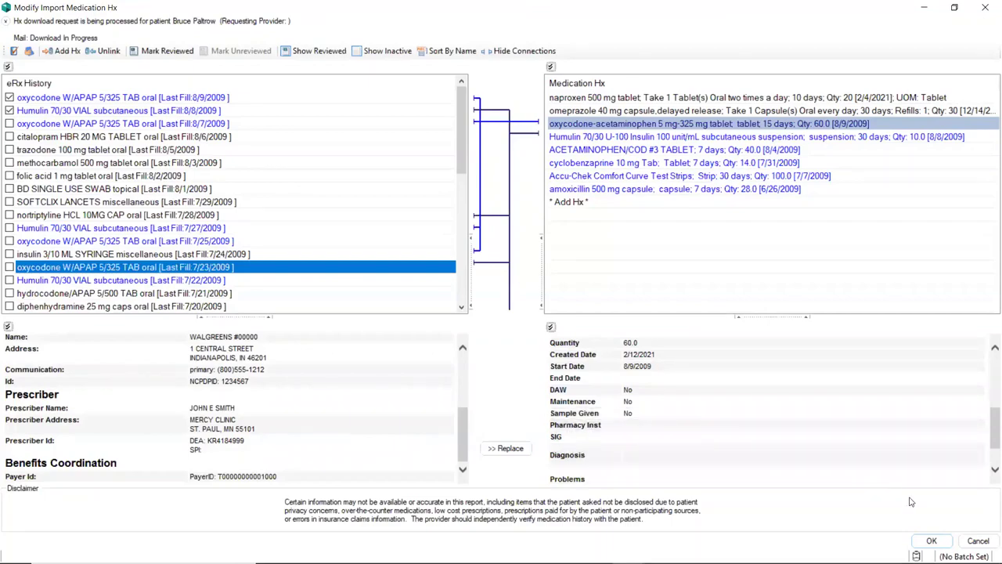
# Cancel the medication history import, discard the patient history changes, and close the patient's demographics
pyautogui.click(966, 540)
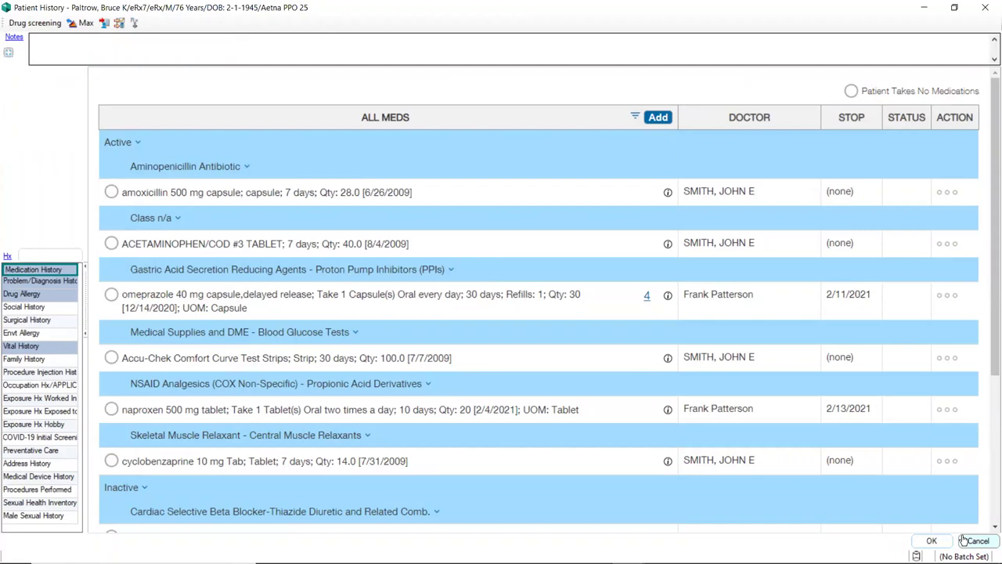
pyautogui.click(963, 540)
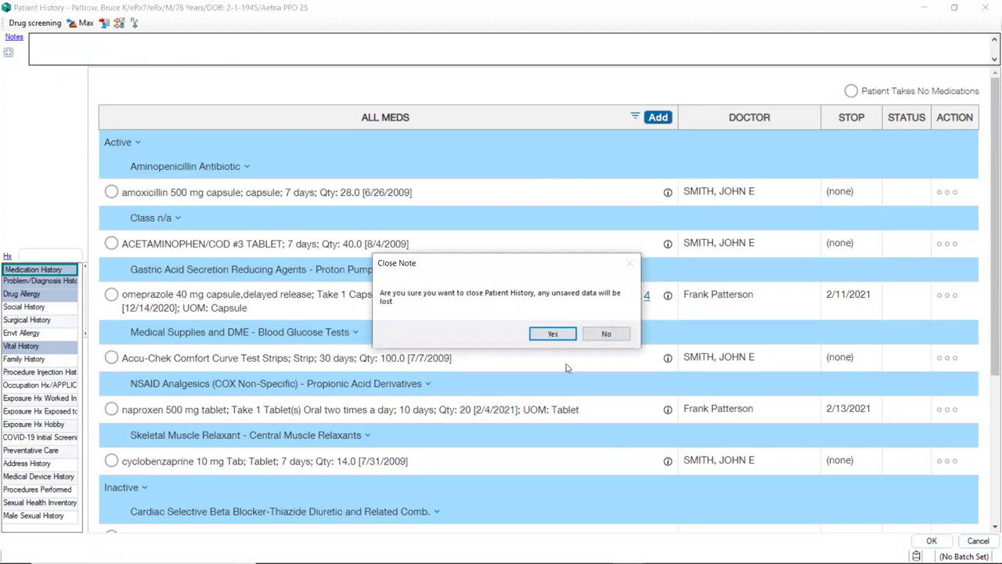
pyautogui.click(553, 333)
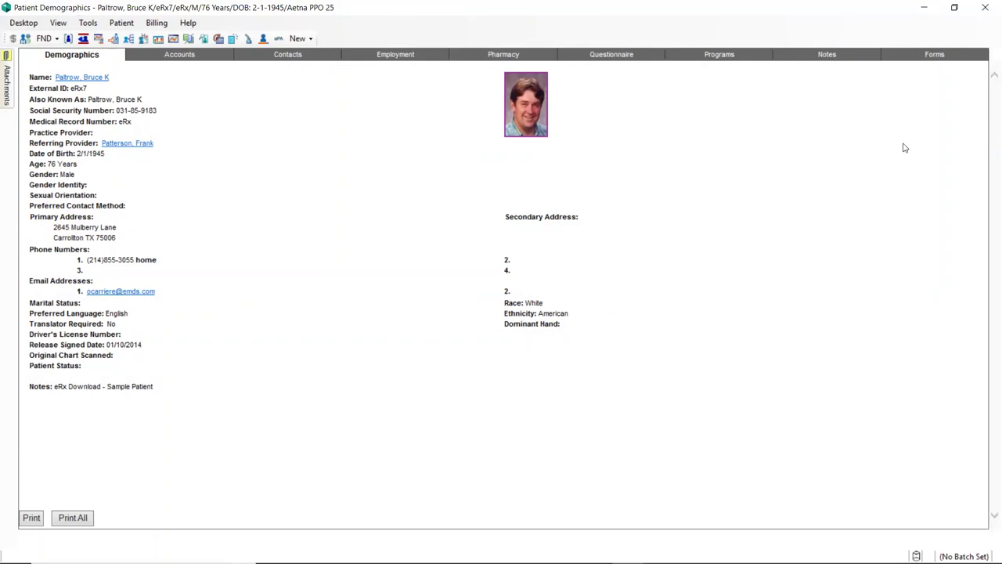
pyautogui.click(985, 8)
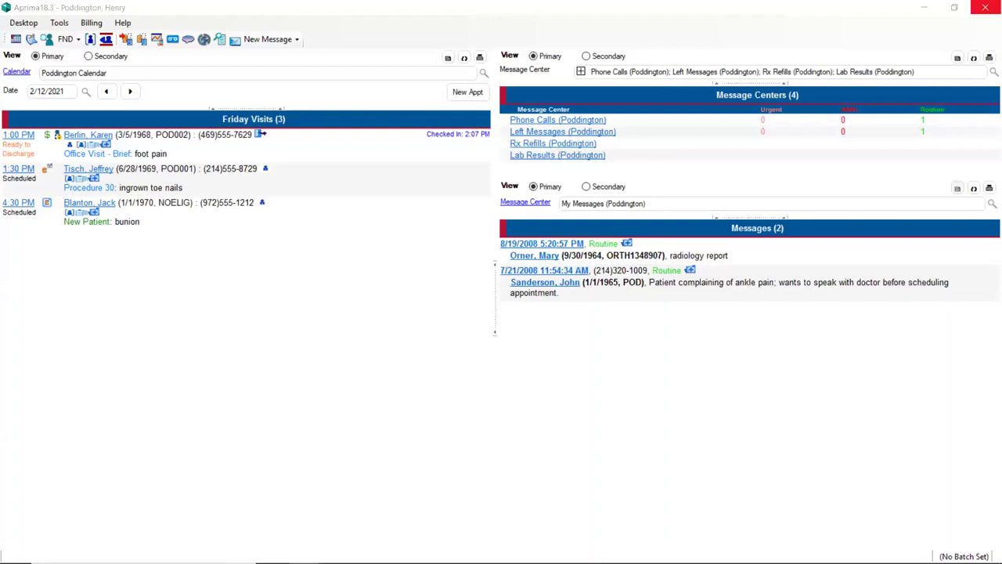
# Open the List Editor and list all appointment statuses under Schedule
pyautogui.click(204, 41)
pyautogui.click(205, 41)
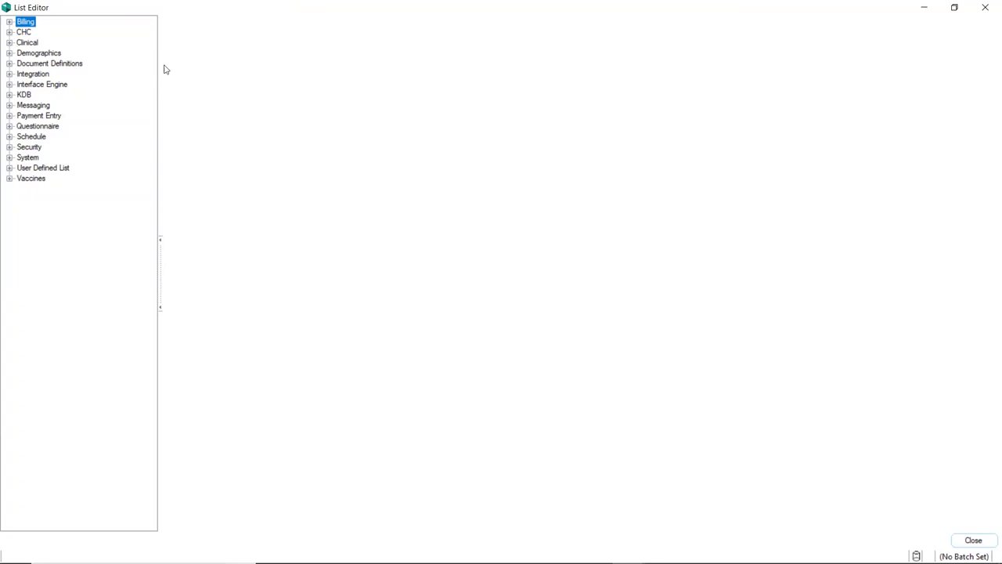
pyautogui.click(8, 137)
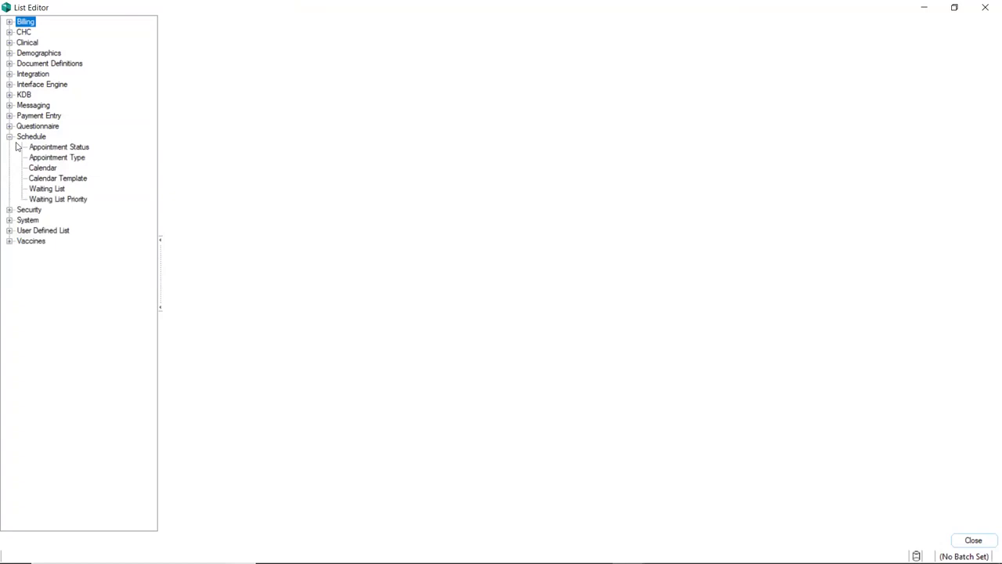
pyautogui.click(40, 149)
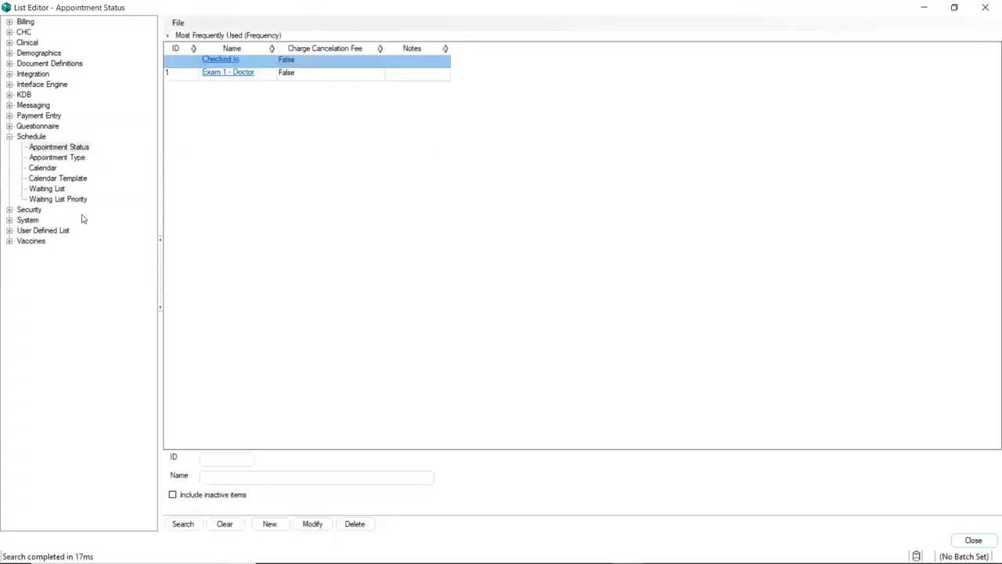
pyautogui.click(182, 523)
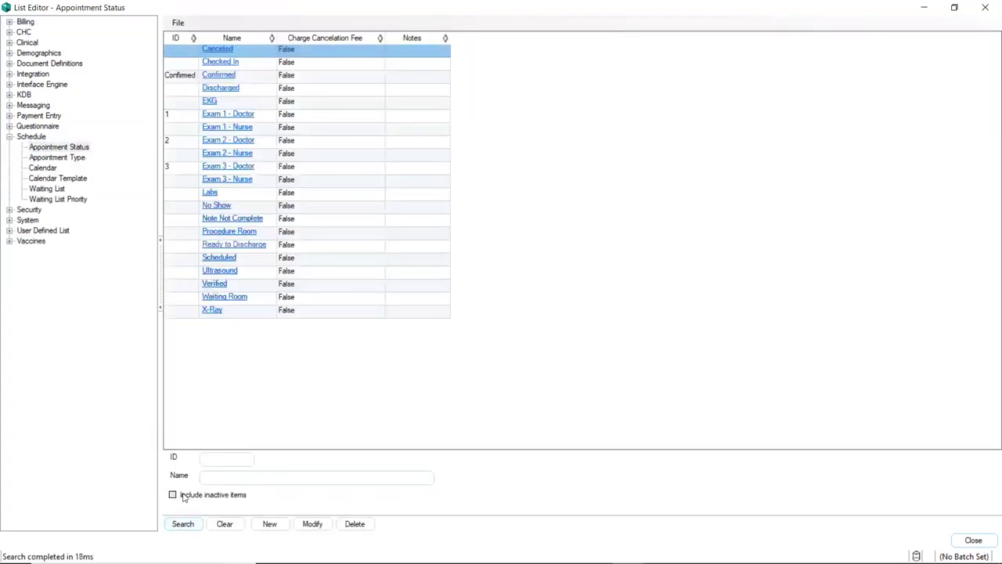
# View the appointment types and list all calendar templates under Schedule
pyautogui.click(78, 159)
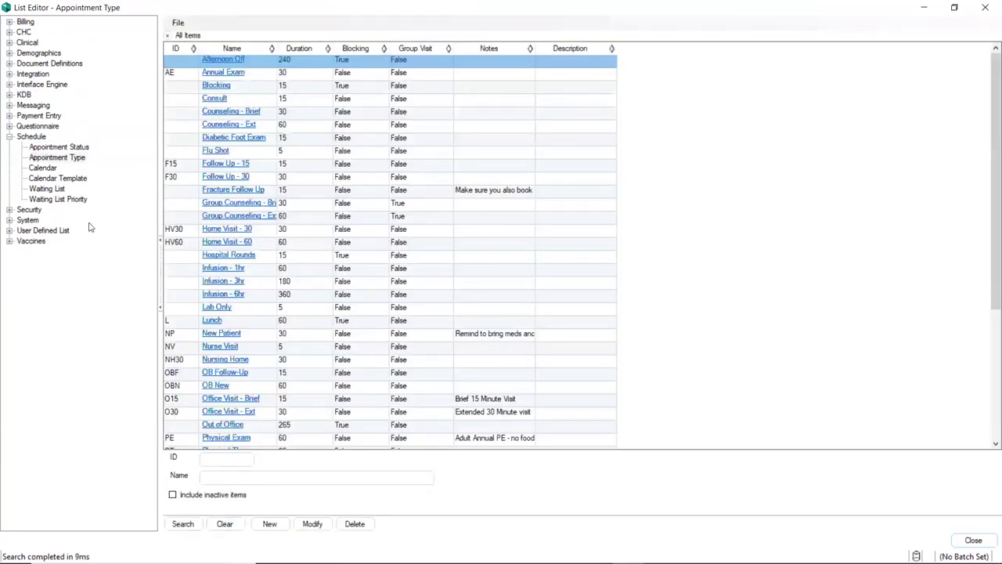
pyautogui.click(61, 178)
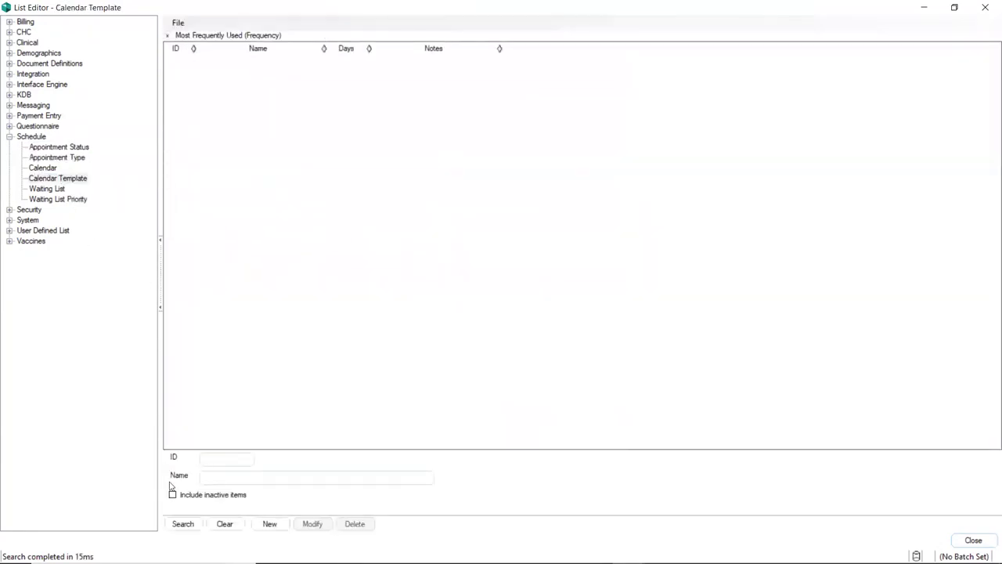
pyautogui.click(177, 529)
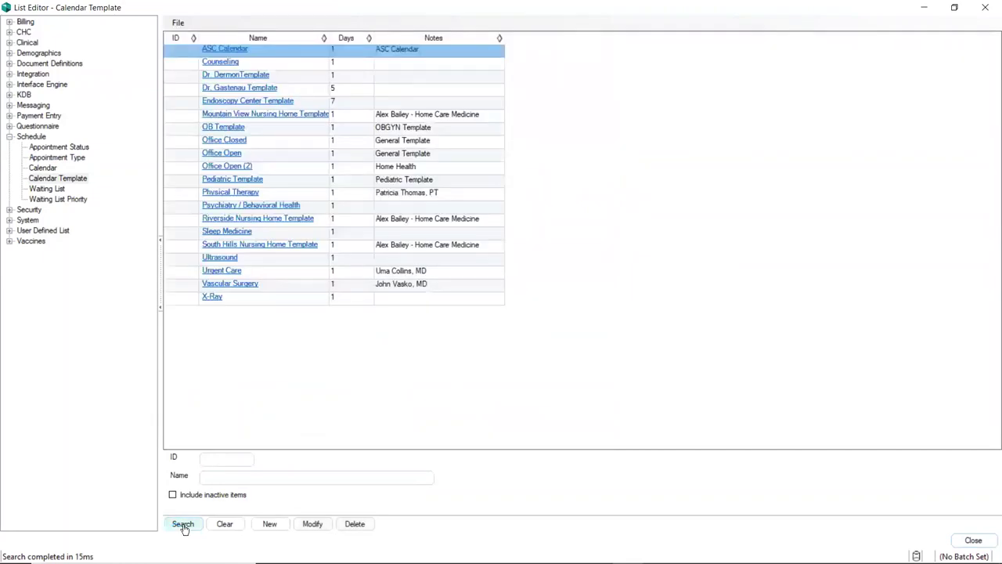